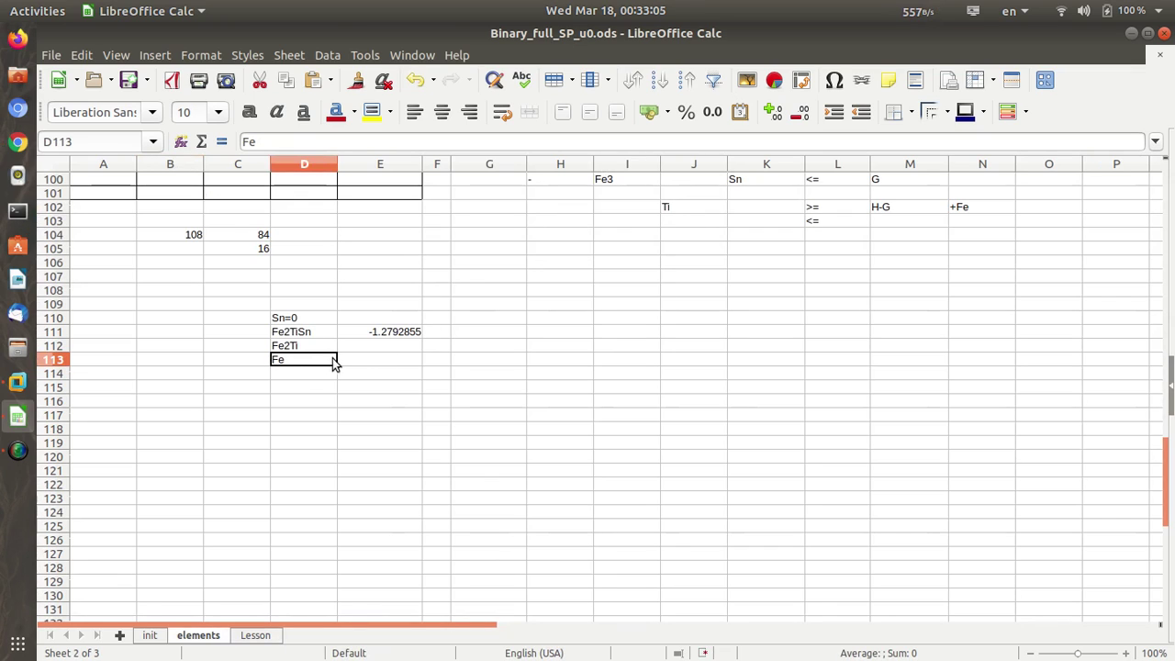
- Fill in the Fe row under Sn=0 with the formula =E111/2 in E113 and 0 in F113
click(379, 360)
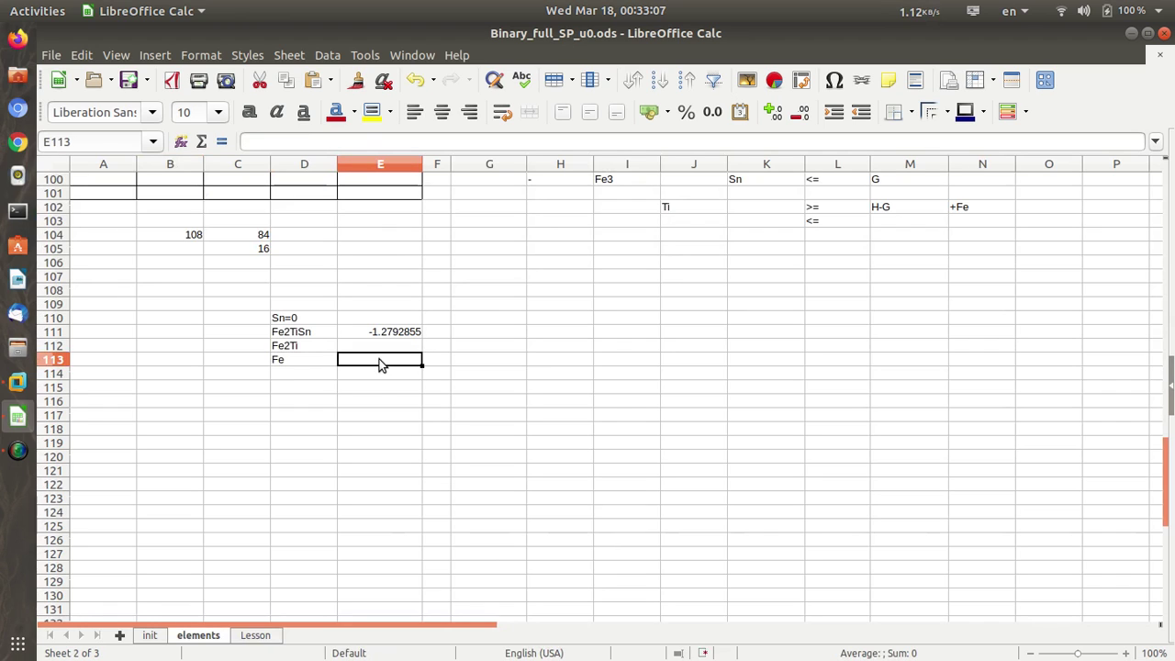
click(379, 336)
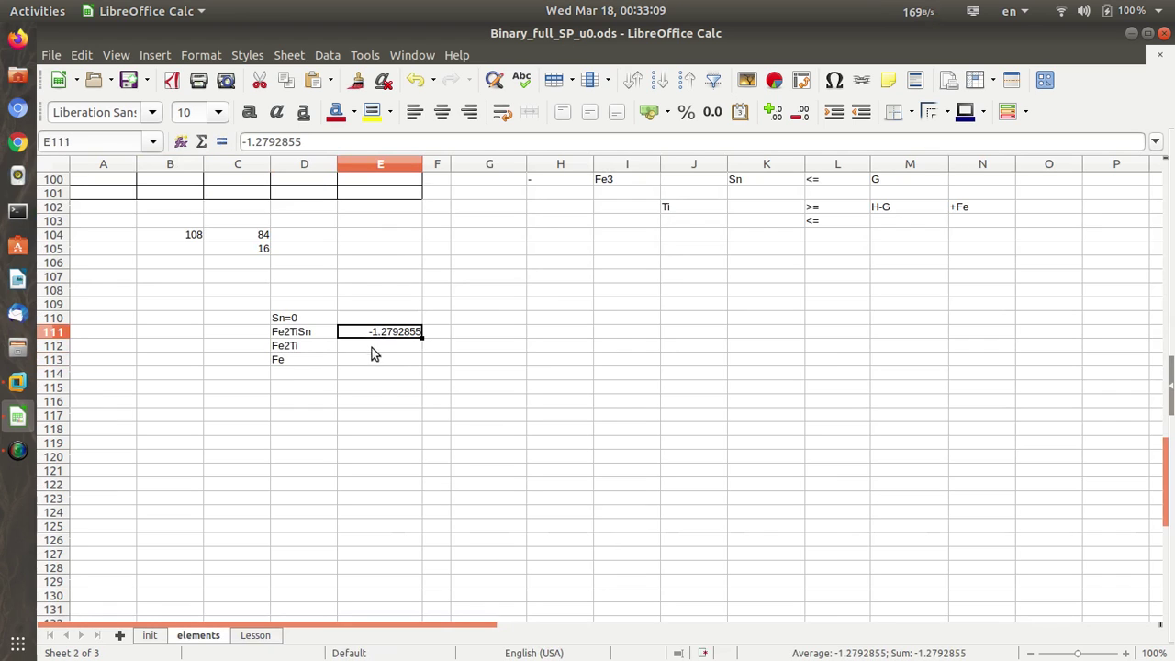
click(368, 370)
double_click(368, 362)
text(=)
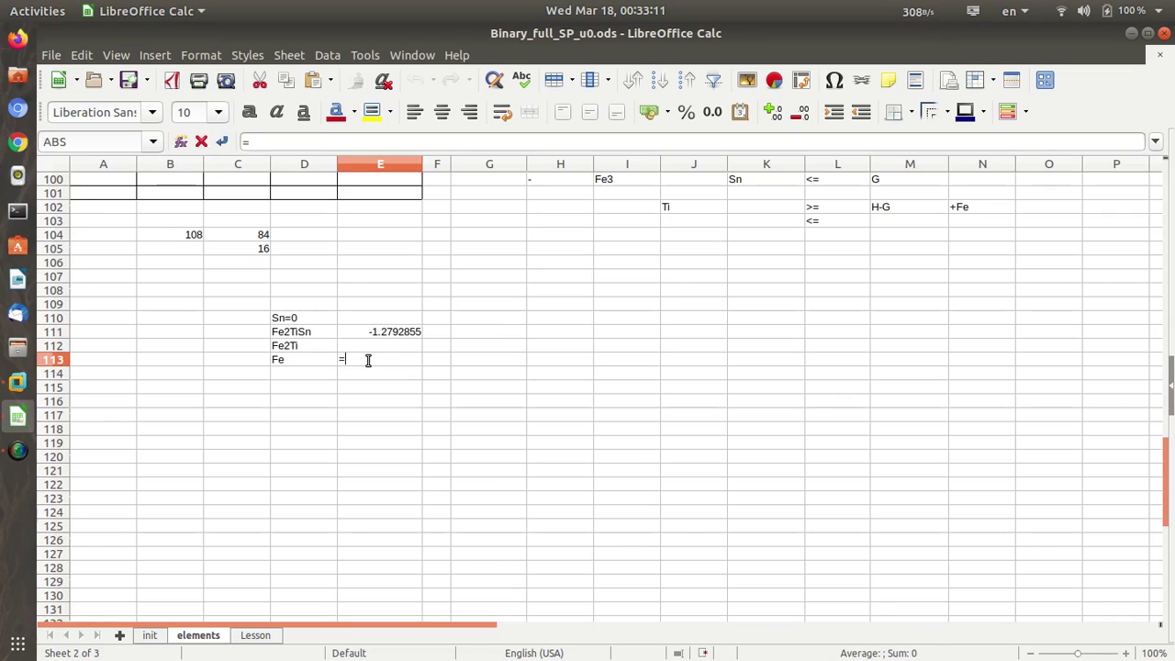
click(385, 333)
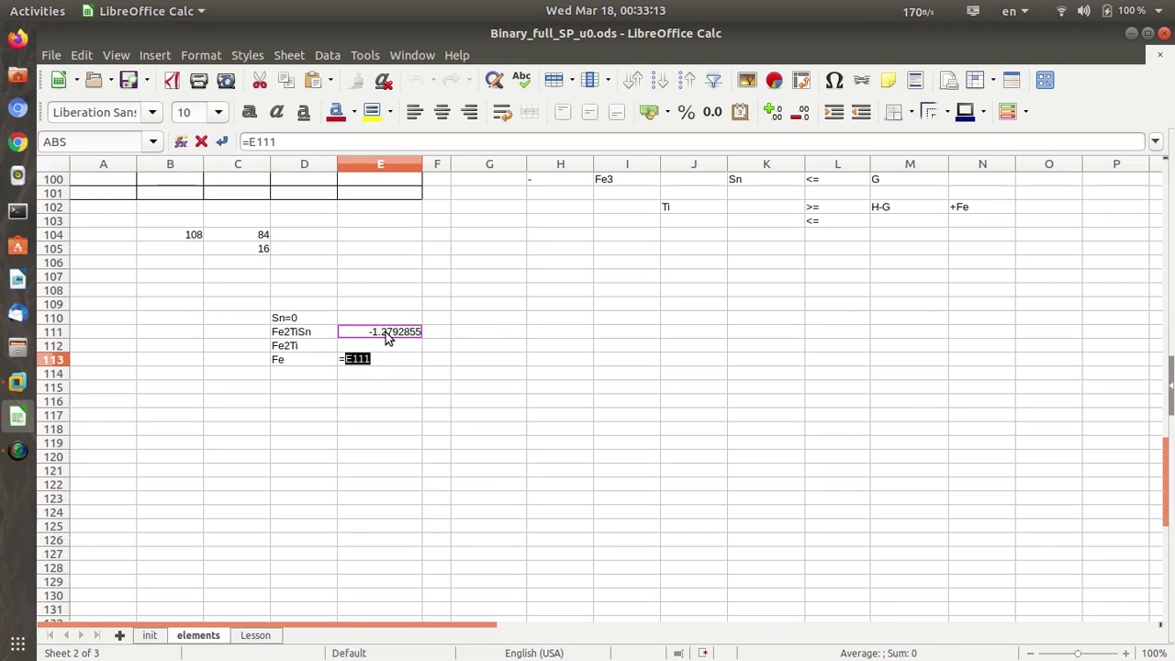
text(/2)
key(Return)
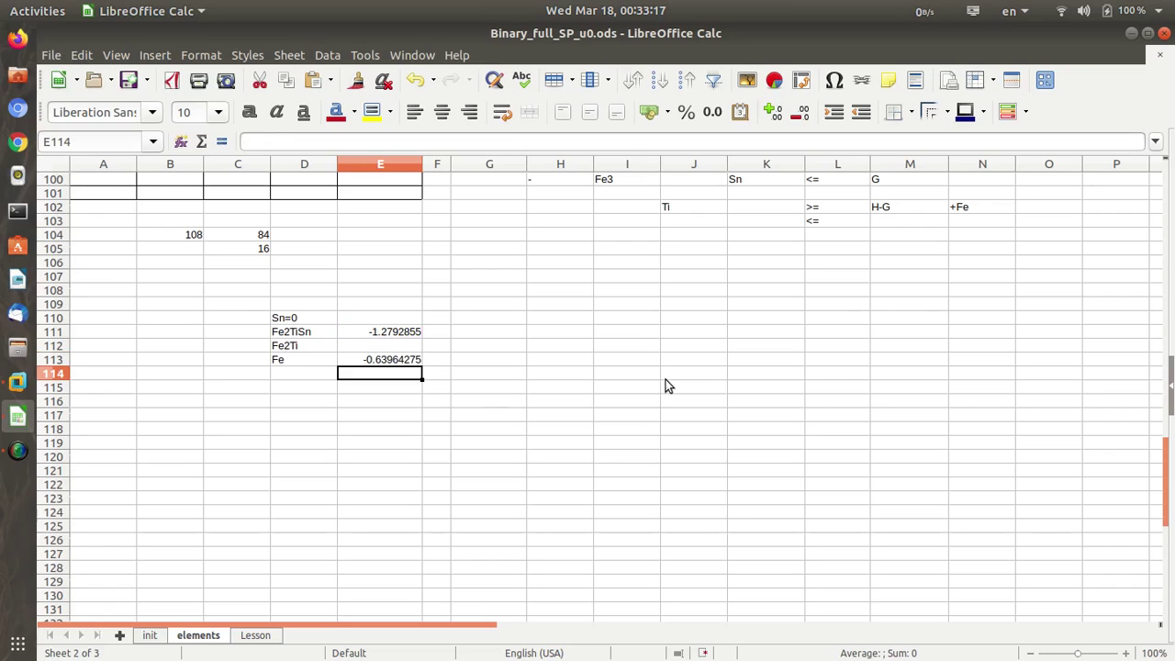
click(448, 361)
text(0)
key(Return)
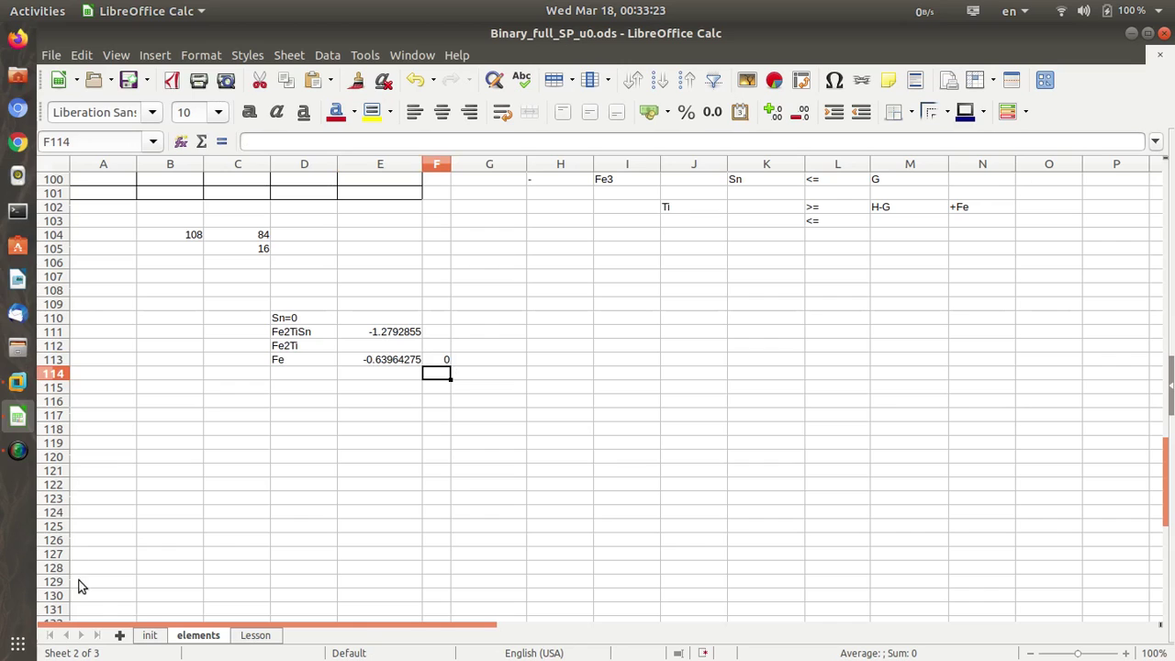
- Switch to the Paint sketch in the virtual machine and handwrite -0.6 eV beside the Ti axis
click(17, 381)
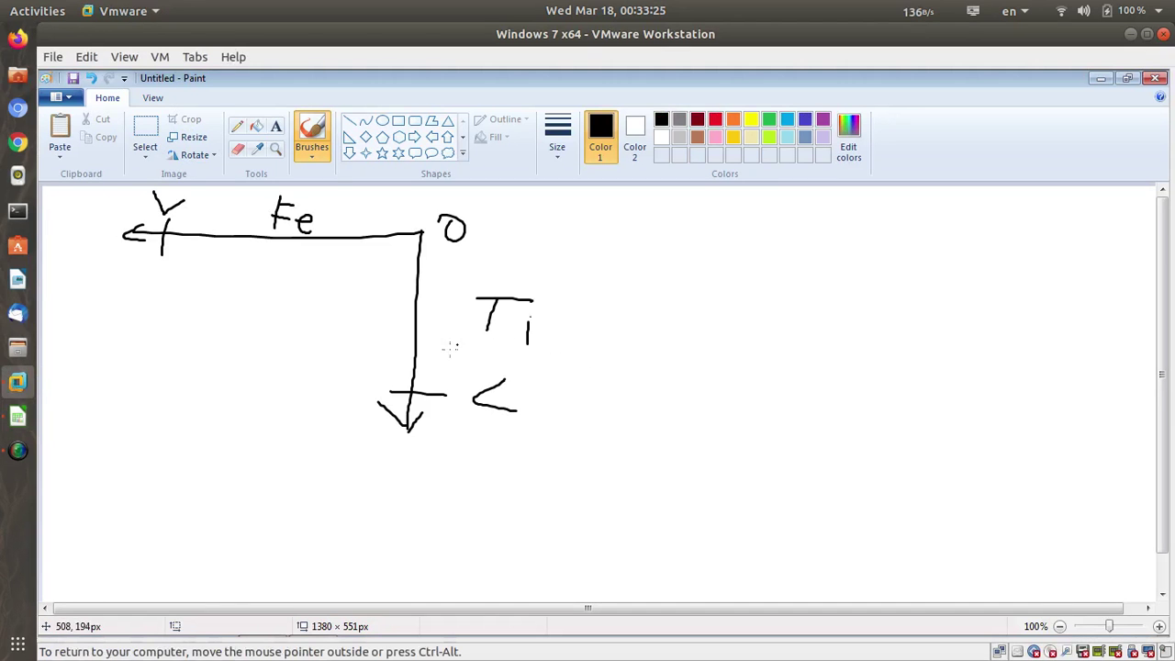
mouse_move(450, 370)
mouse_down()
mouse_move(531, 370)
mouse_move(525, 356)
mouse_move(561, 358)
mouse_up()
mouse_move(635, 347)
mouse_down()
mouse_move(662, 349)
mouse_move(724, 307)
mouse_up()
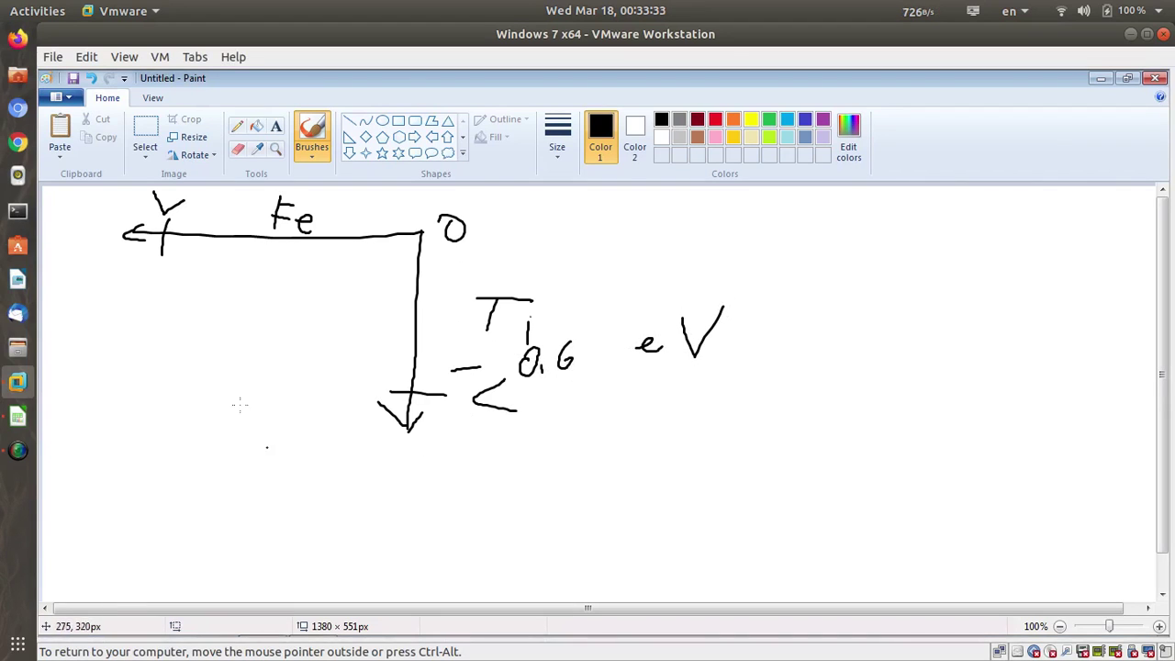
- Back in LibreOffice Calc, add a Ti row 114 with the label in D114, =E111 in E114 and 0 in F114
click(19, 418)
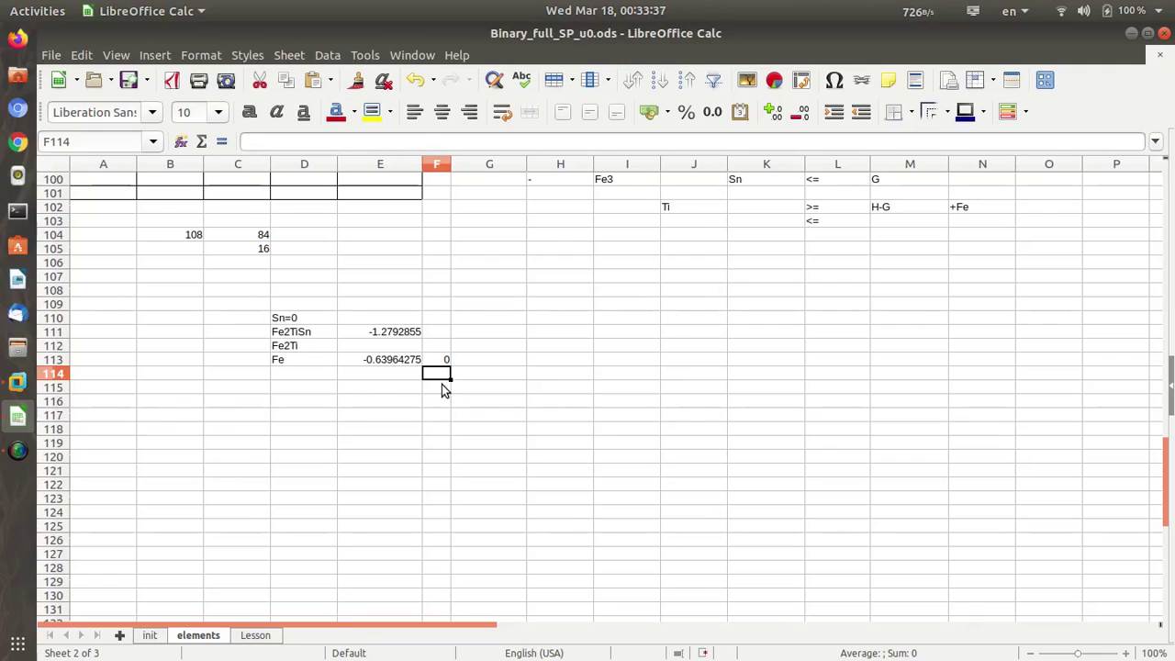
click(294, 375)
text(Ti)
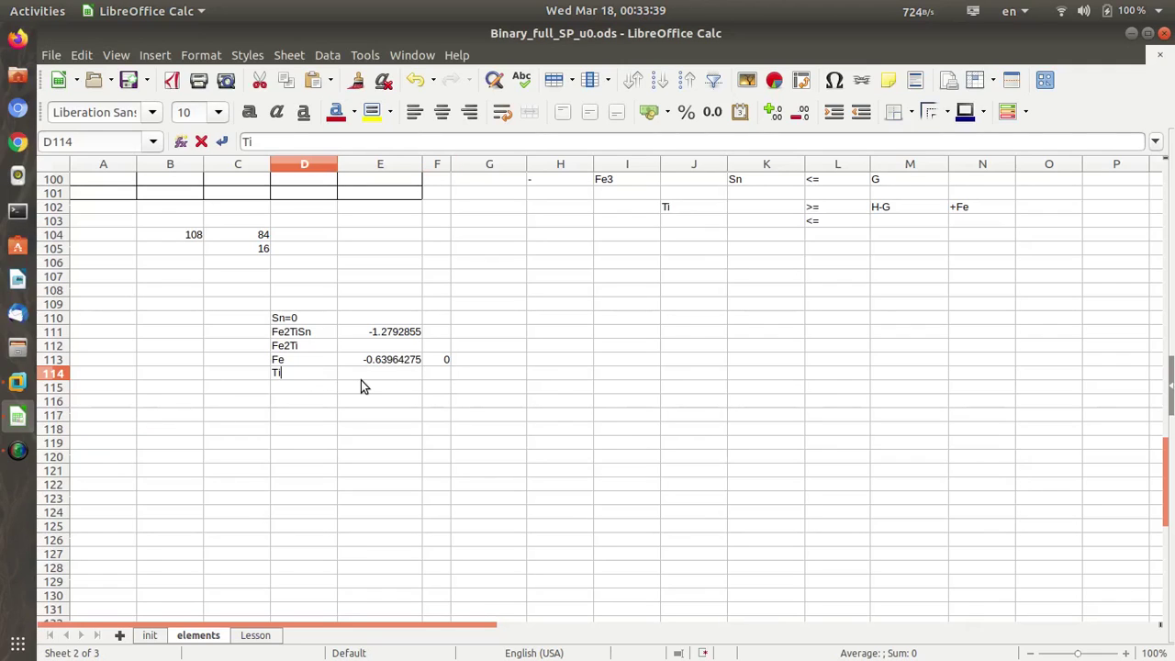
key(Return)
click(361, 378)
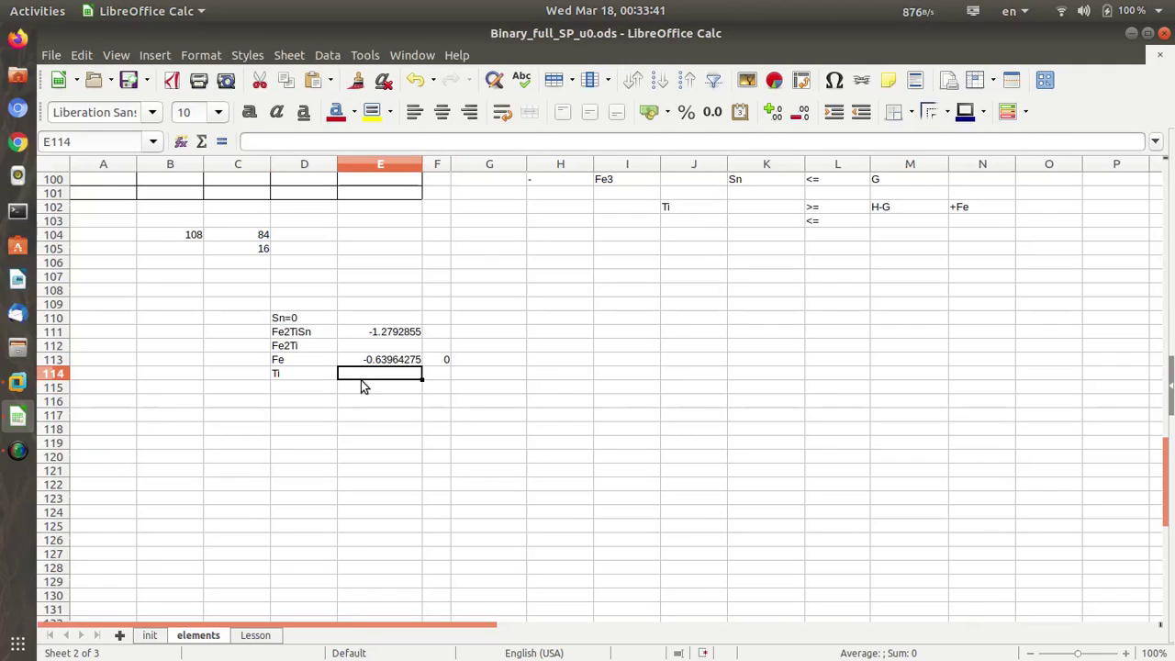
text(=)
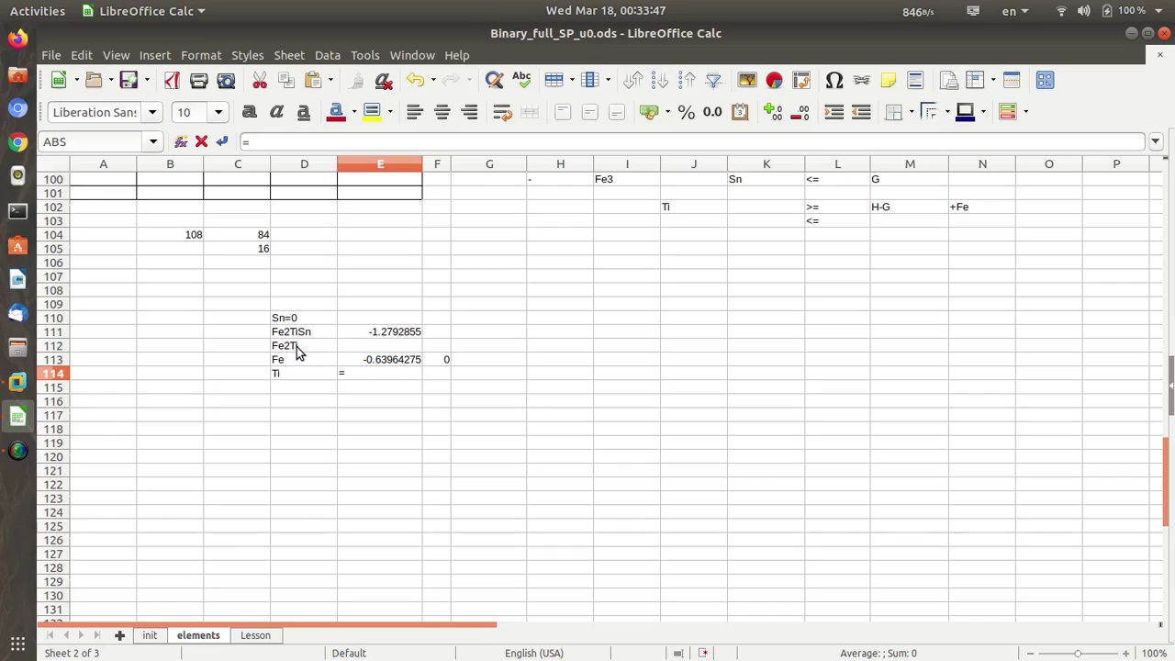
click(404, 340)
key(Return)
key(Up)
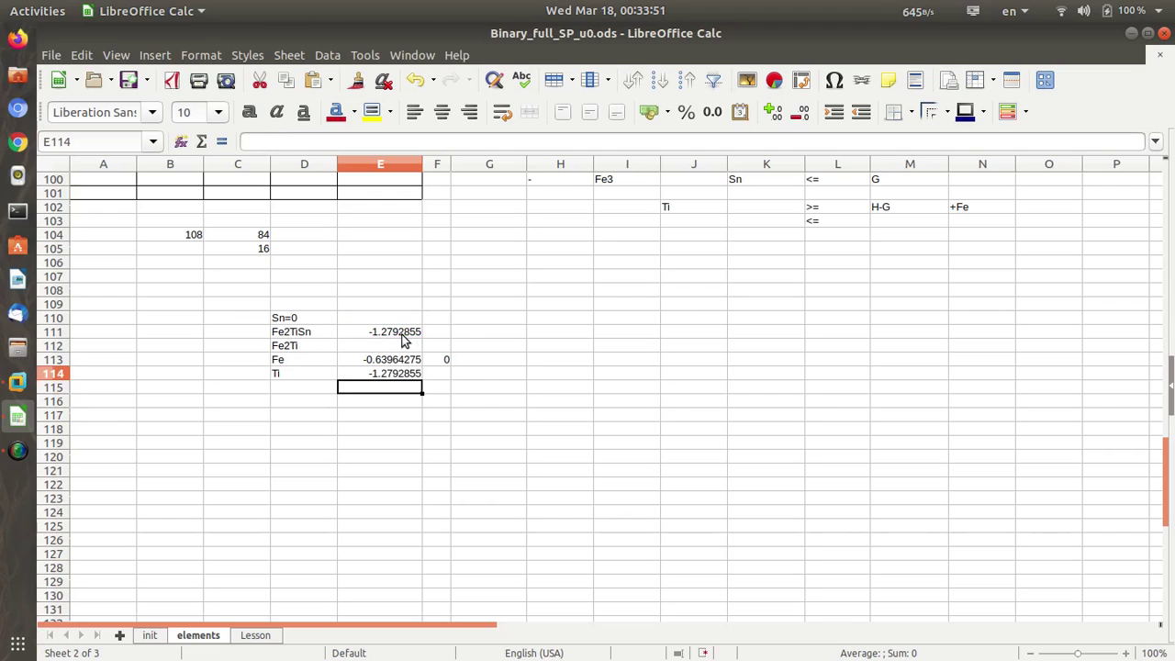
key(Right)
text(0)
key(Return)
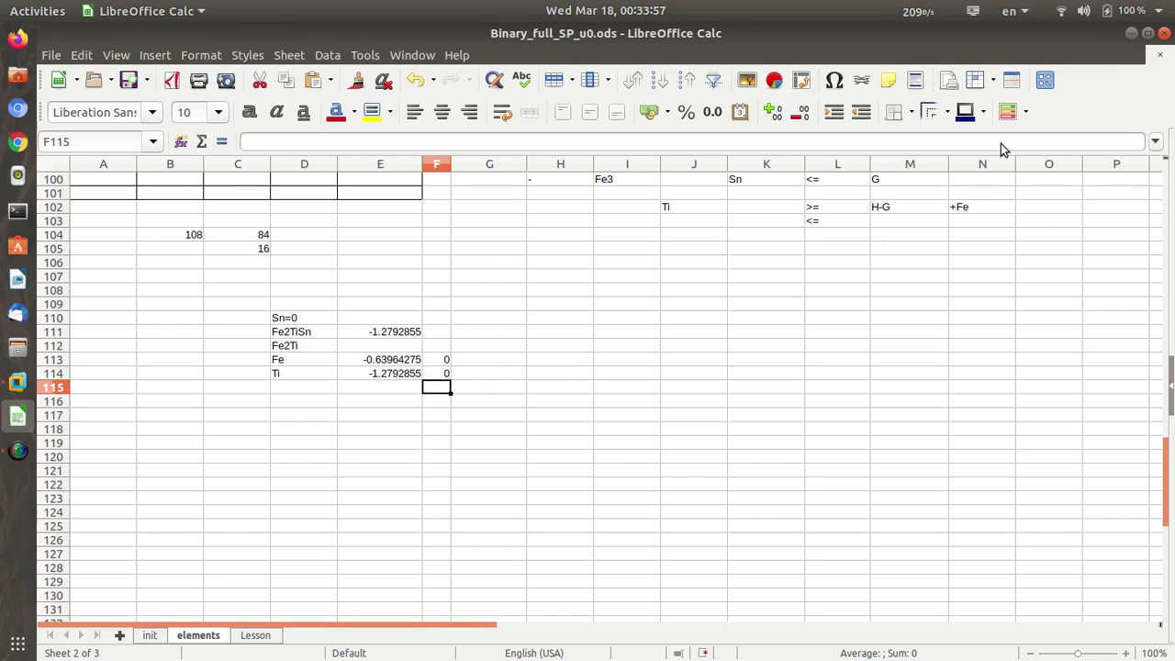
- Return to the Paint sketch, handwrite -1.3 eV beside Fe and draw a diagonal line joining the limit marks of the two axes
click(1131, 33)
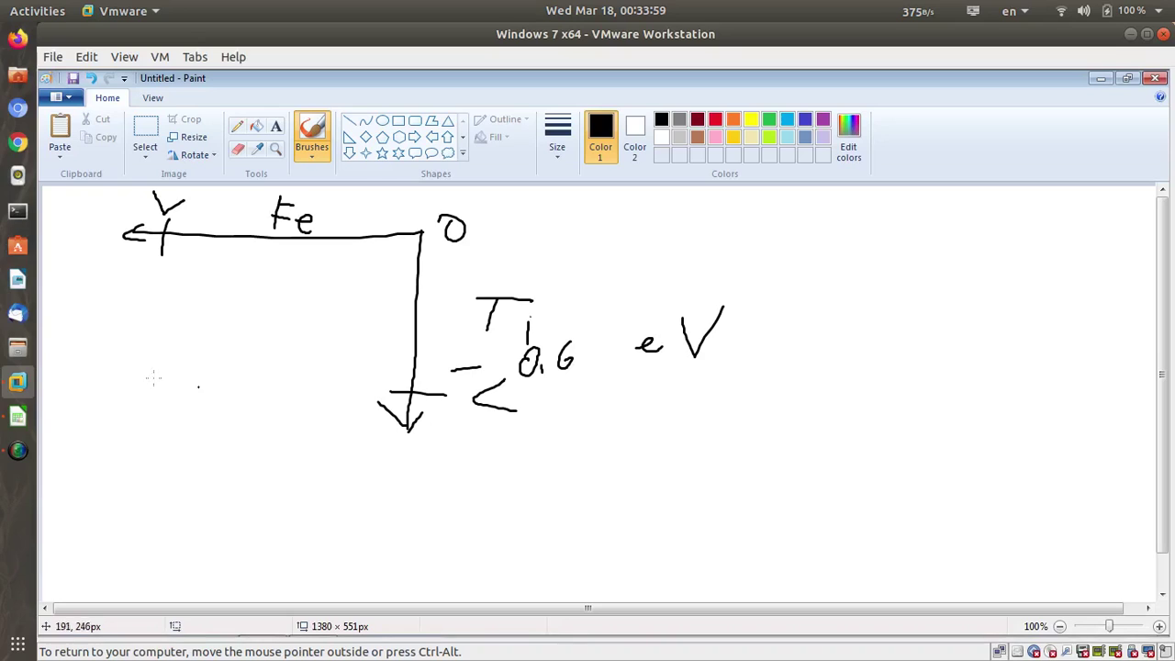
mouse_move(188, 209)
mouse_down()
mouse_move(214, 225)
mouse_move(233, 213)
mouse_move(239, 225)
mouse_move(268, 206)
mouse_up()
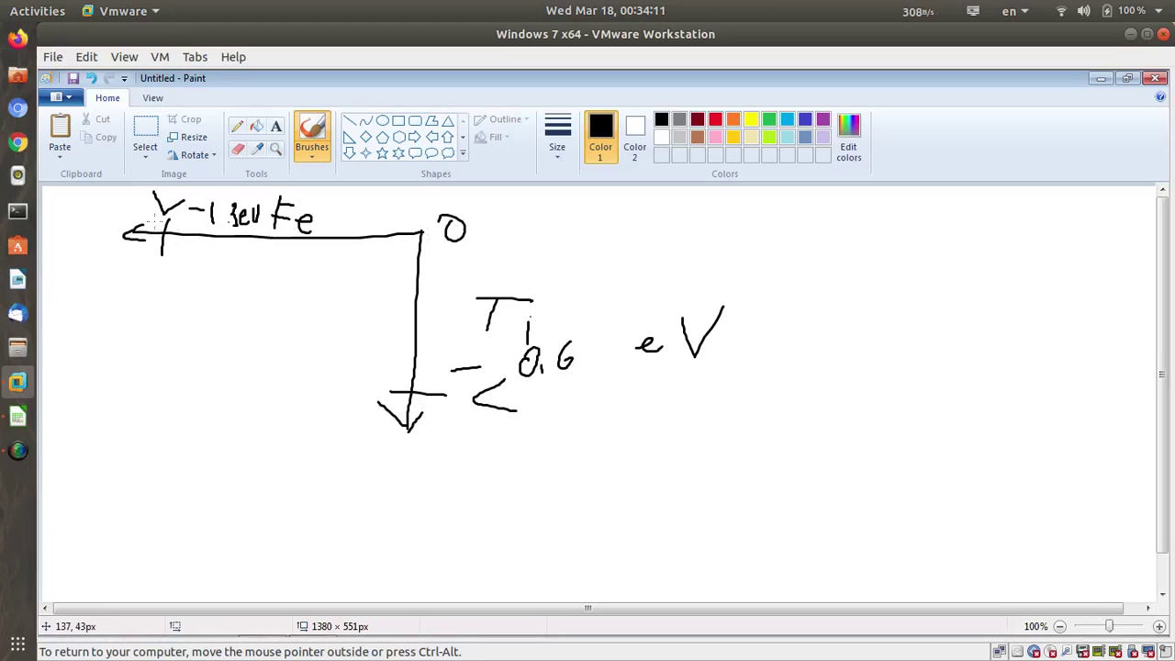
mouse_move(154, 222)
mouse_down()
mouse_move(413, 397)
mouse_move(152, 222)
mouse_move(206, 259)
mouse_up()
- Handwrite the label Fe2TiSn below the diagonal, draw an arrow across the line at its marked point, and circle the label
mouse_move(207, 307)
mouse_down()
mouse_move(206, 335)
mouse_move(226, 303)
mouse_move(229, 327)
mouse_move(261, 334)
mouse_up()
drag(246, 311, 279, 308)
mouse_move(273, 321)
mouse_down()
mouse_move(273, 342)
mouse_move(290, 332)
mouse_move(292, 352)
mouse_move(316, 347)
mouse_move(320, 361)
mouse_up()
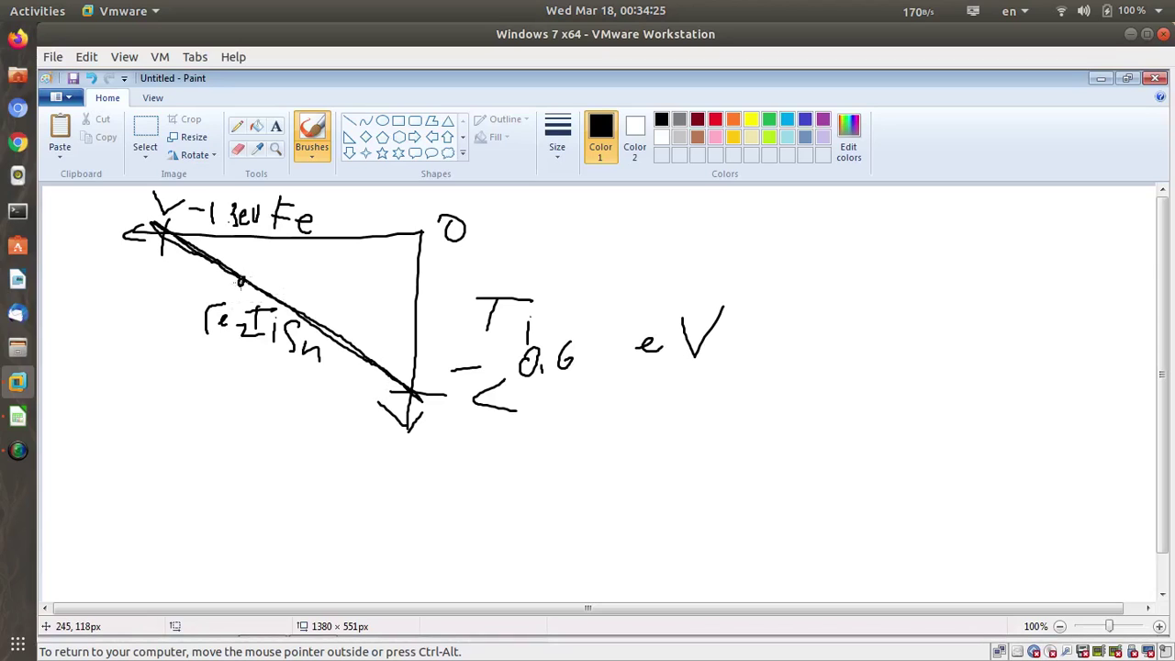
drag(203, 321, 220, 320)
mouse_move(242, 280)
mouse_down()
mouse_move(240, 299)
mouse_move(202, 275)
mouse_move(278, 274)
mouse_move(281, 284)
mouse_up()
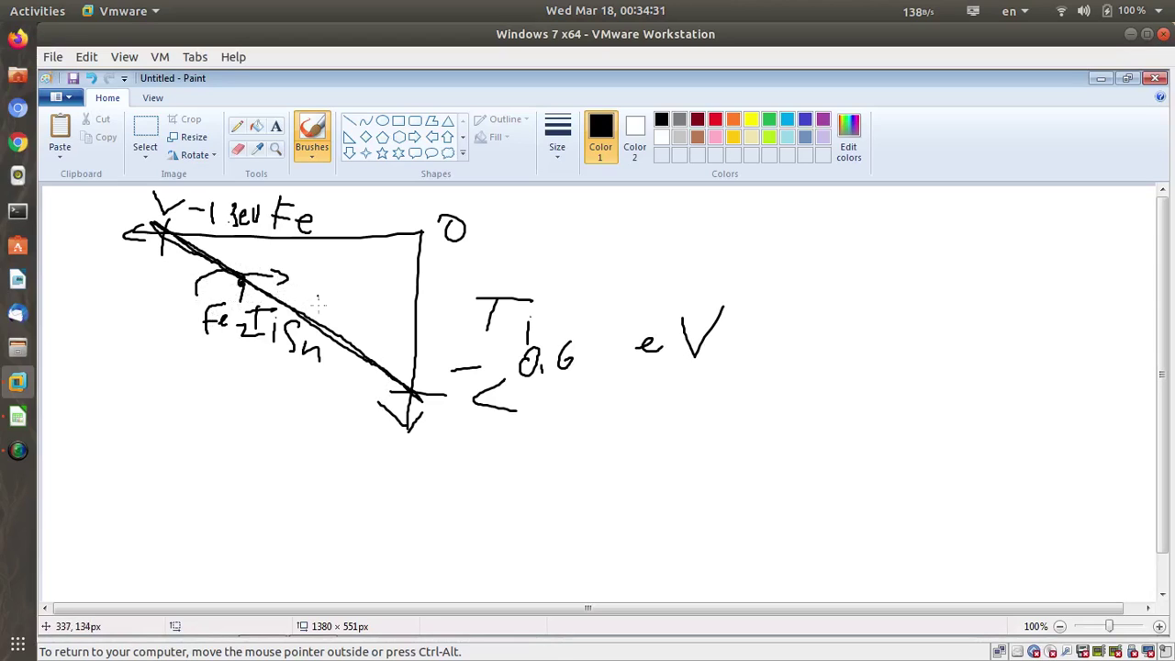
mouse_move(195, 292)
mouse_down()
mouse_move(209, 352)
mouse_move(320, 378)
mouse_move(334, 360)
mouse_move(182, 298)
mouse_up()
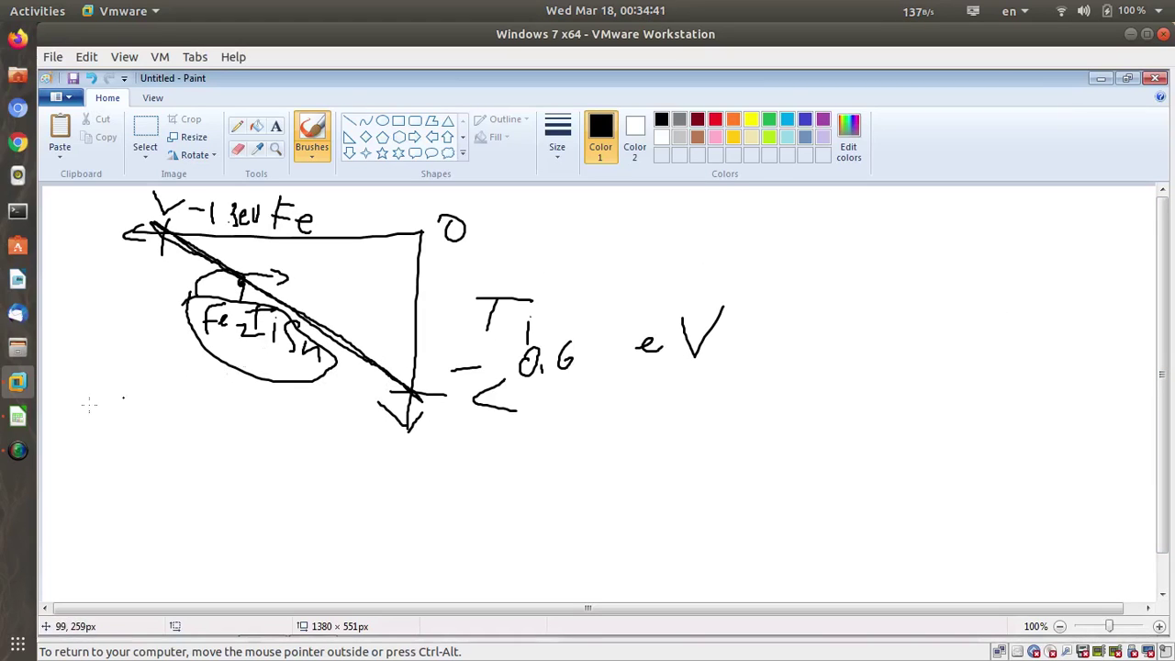
- Switch to LibreOffice Calc and examine the compound tables and the formula behind Fe2Sn in C67
click(31, 421)
click(634, 408)
scroll(640, 404, up, 15)
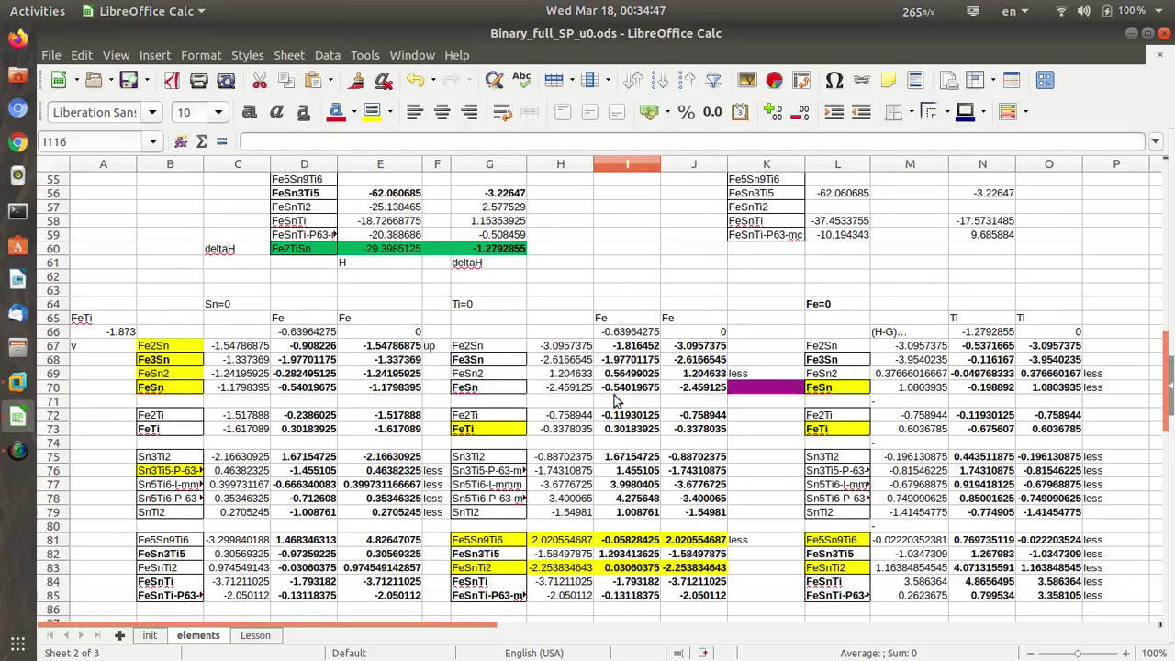
scroll(616, 404, down, 2)
click(171, 265)
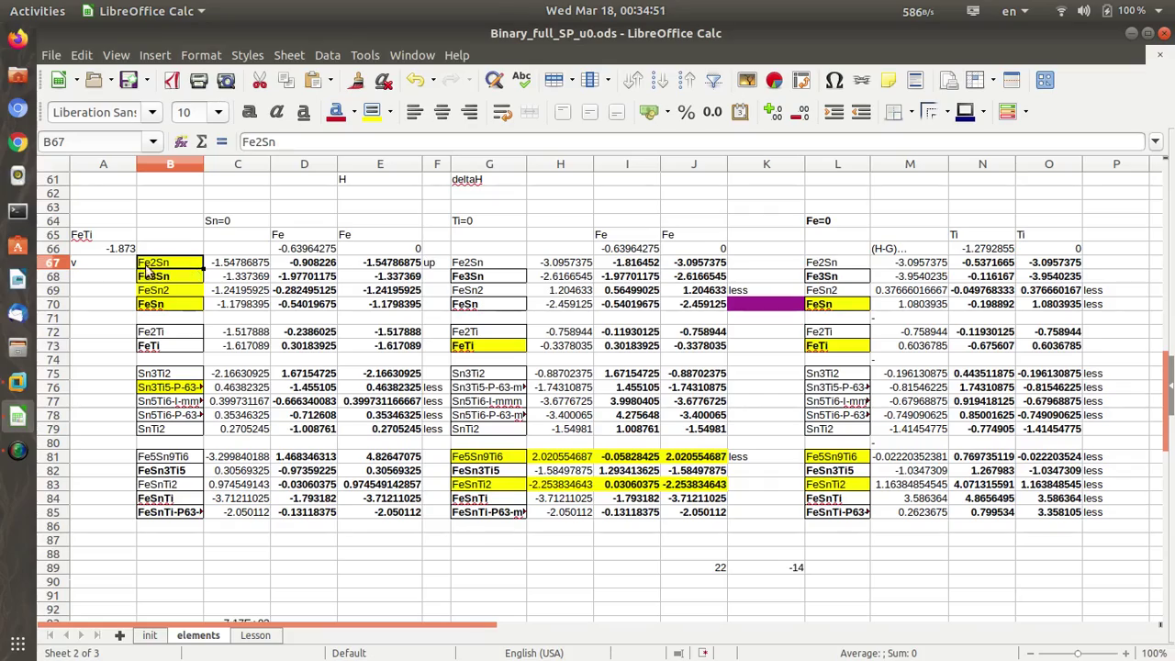
scroll(252, 351, down, 8)
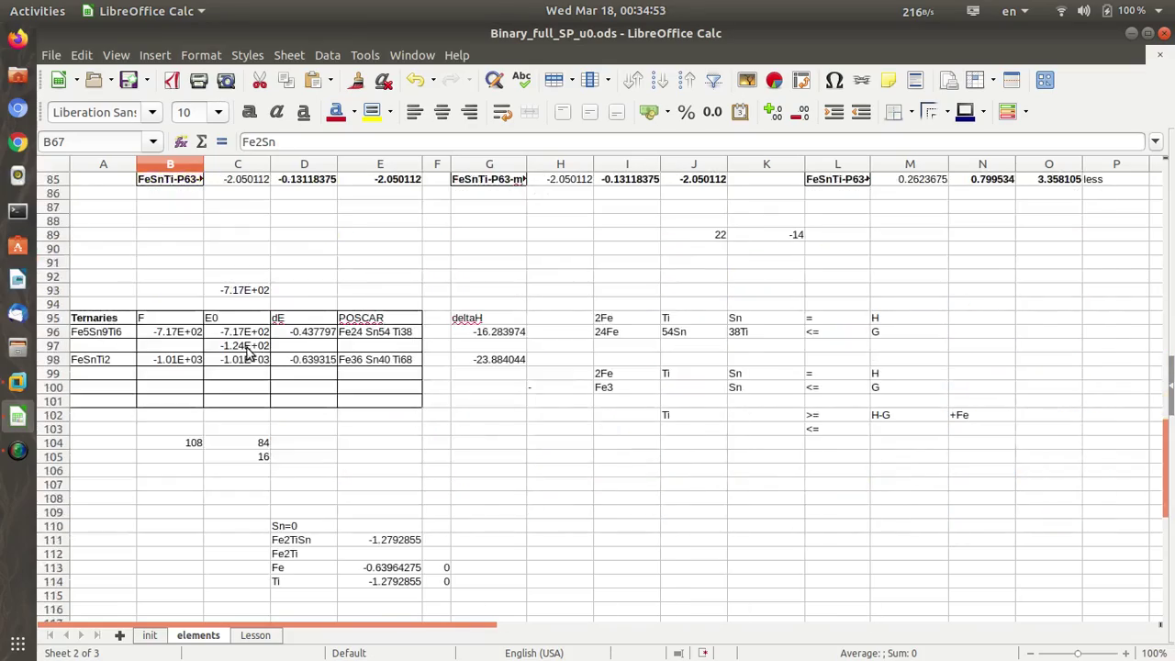
scroll(787, 396, up, 10)
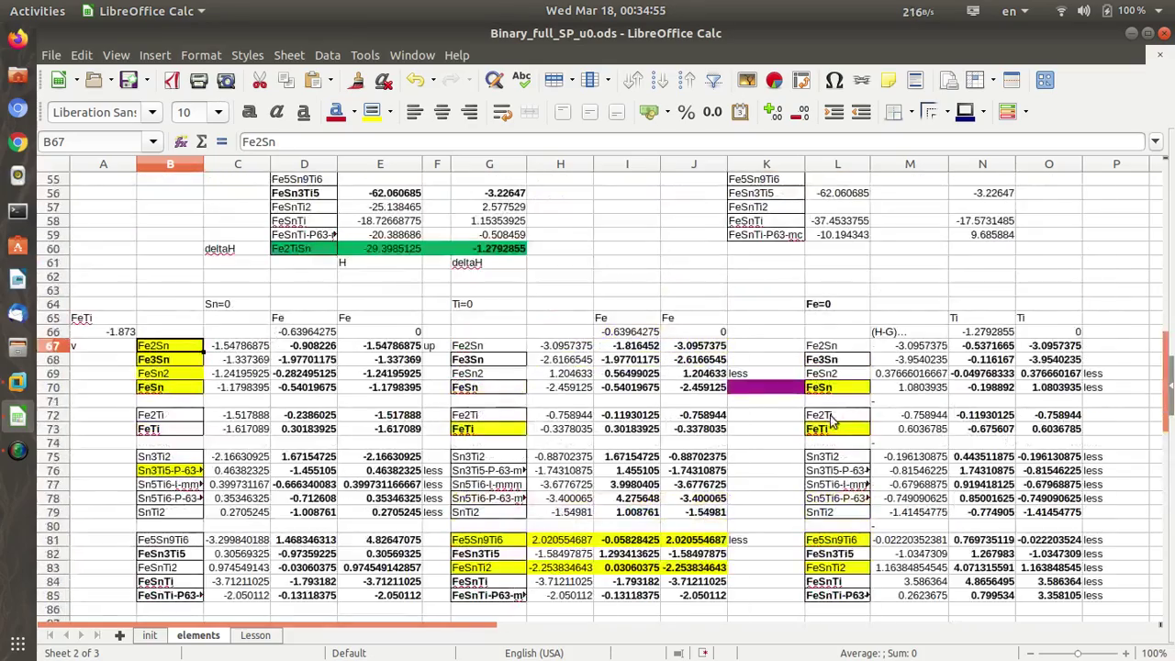
double_click(247, 349)
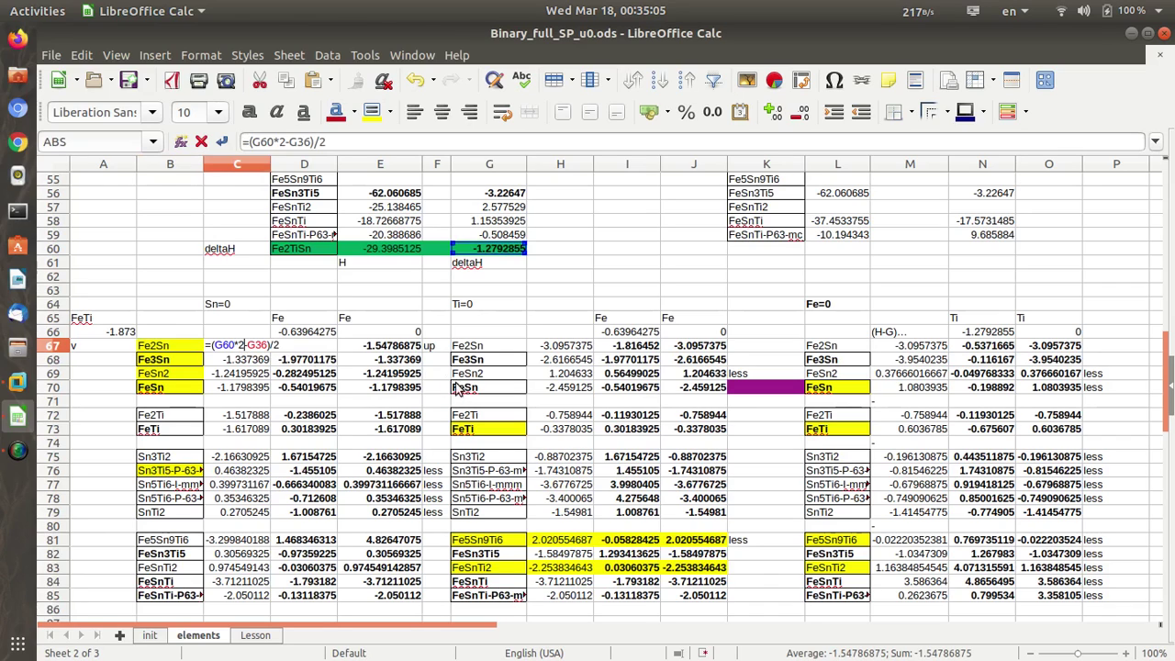
key(Escape)
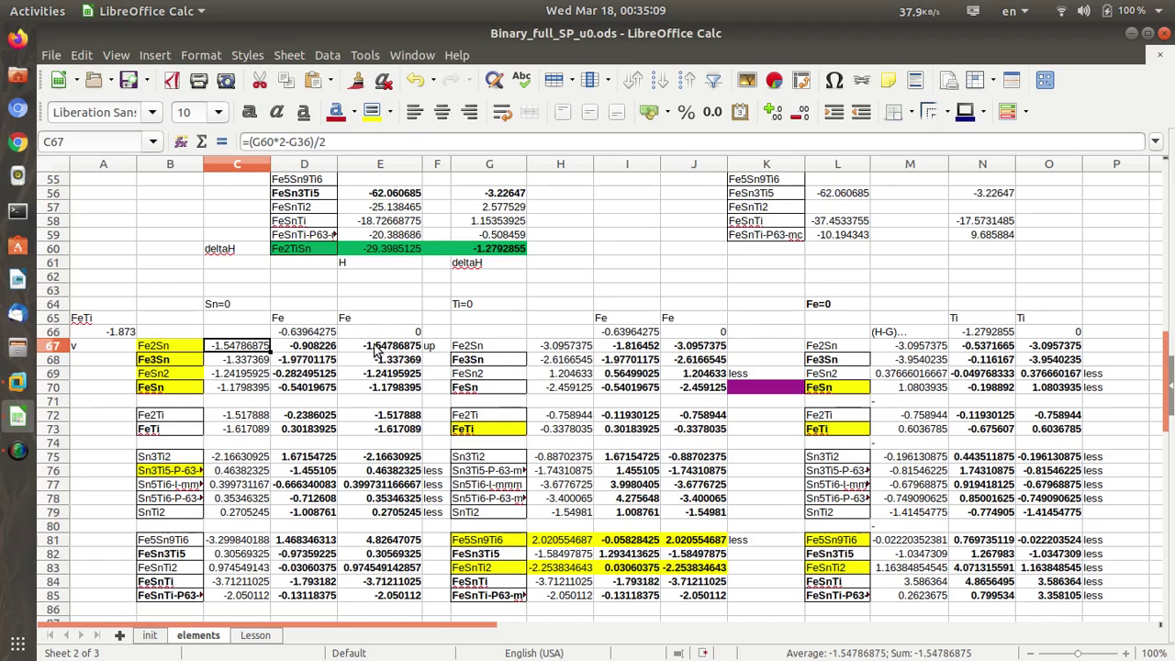
- Enter the expression (H+G)-4Fe as text in cell I110
scroll(643, 376, down, 8)
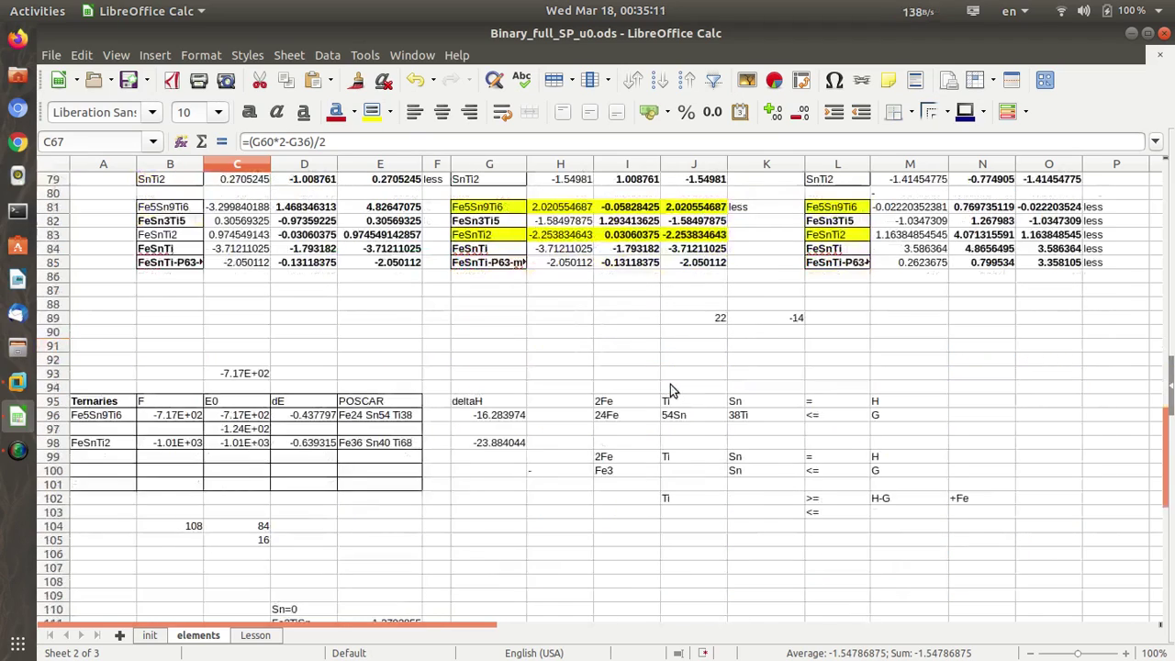
scroll(670, 390, down, 7)
click(631, 317)
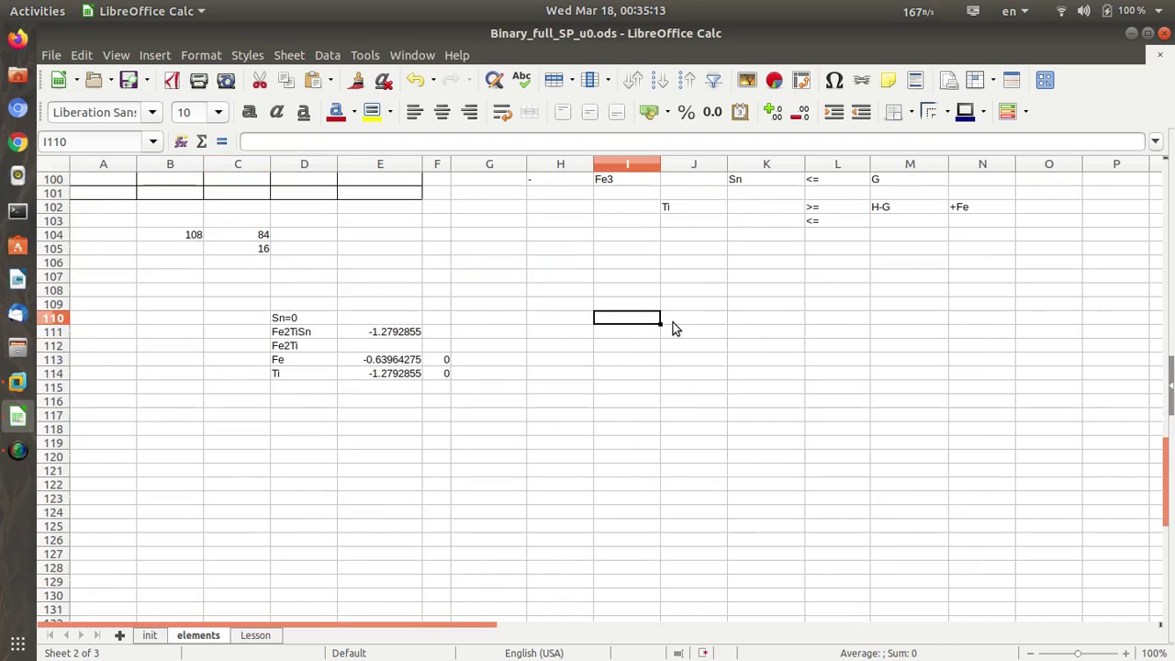
text(H )
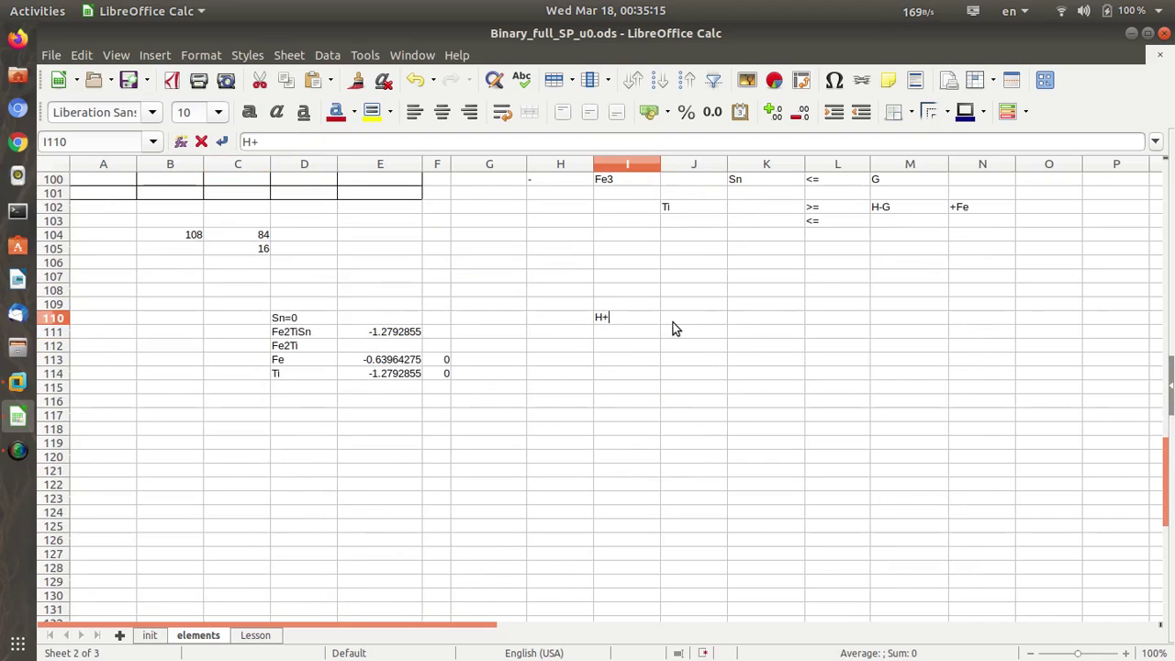
text(G))
key(Left)
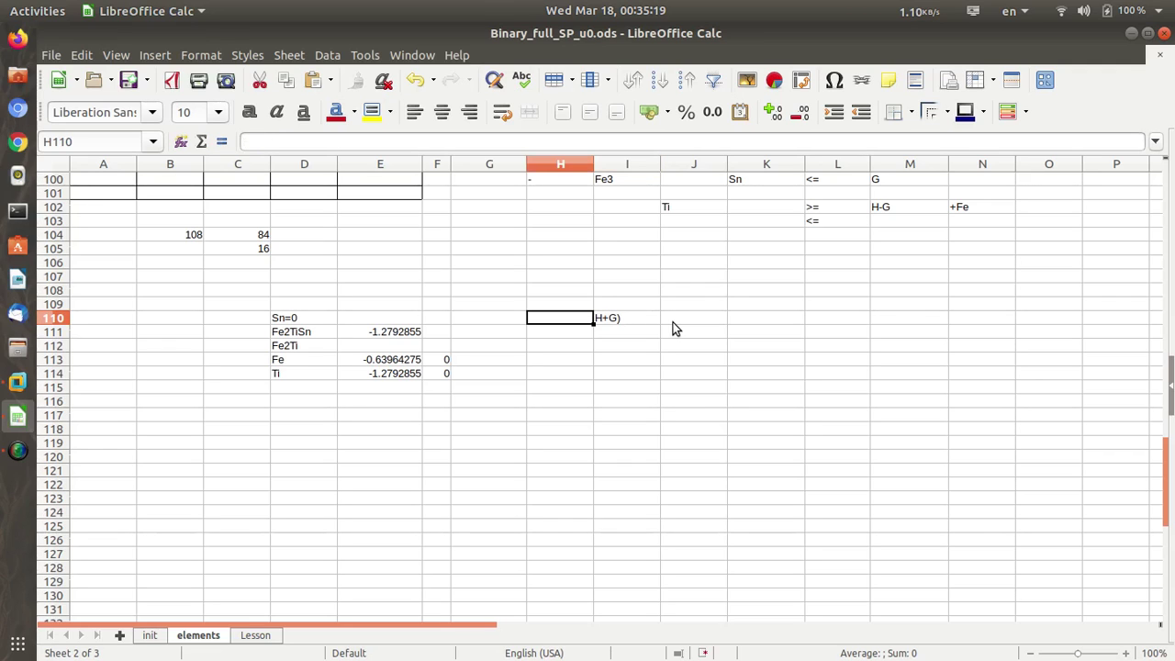
double_click(627, 322)
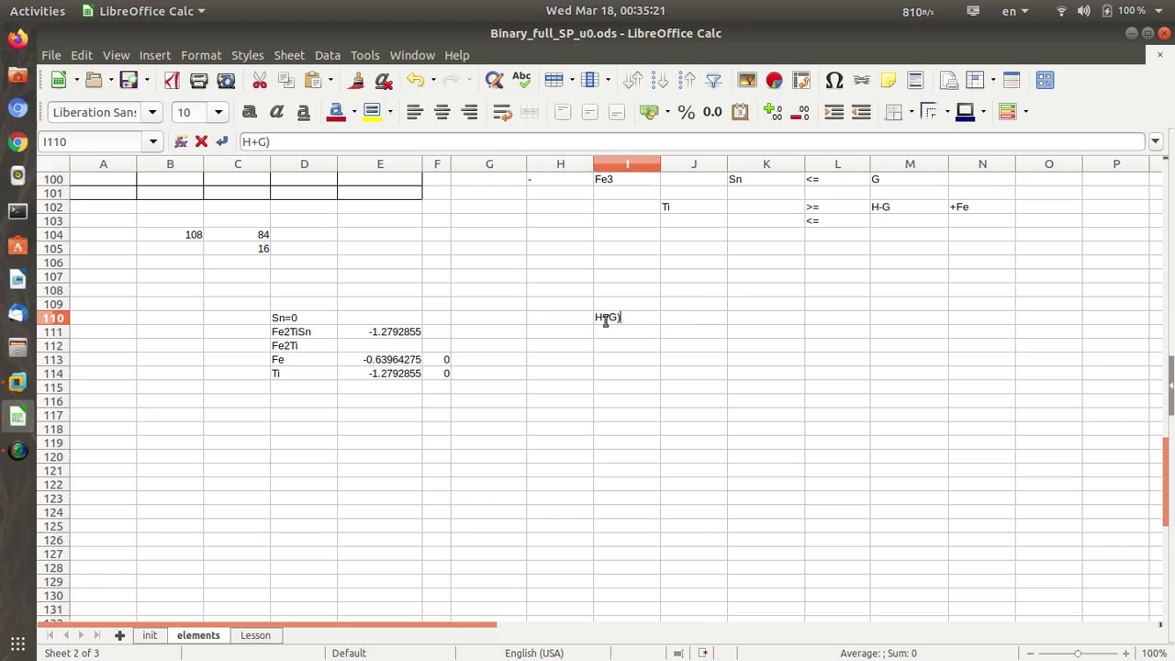
click(598, 318)
text(()
text(()
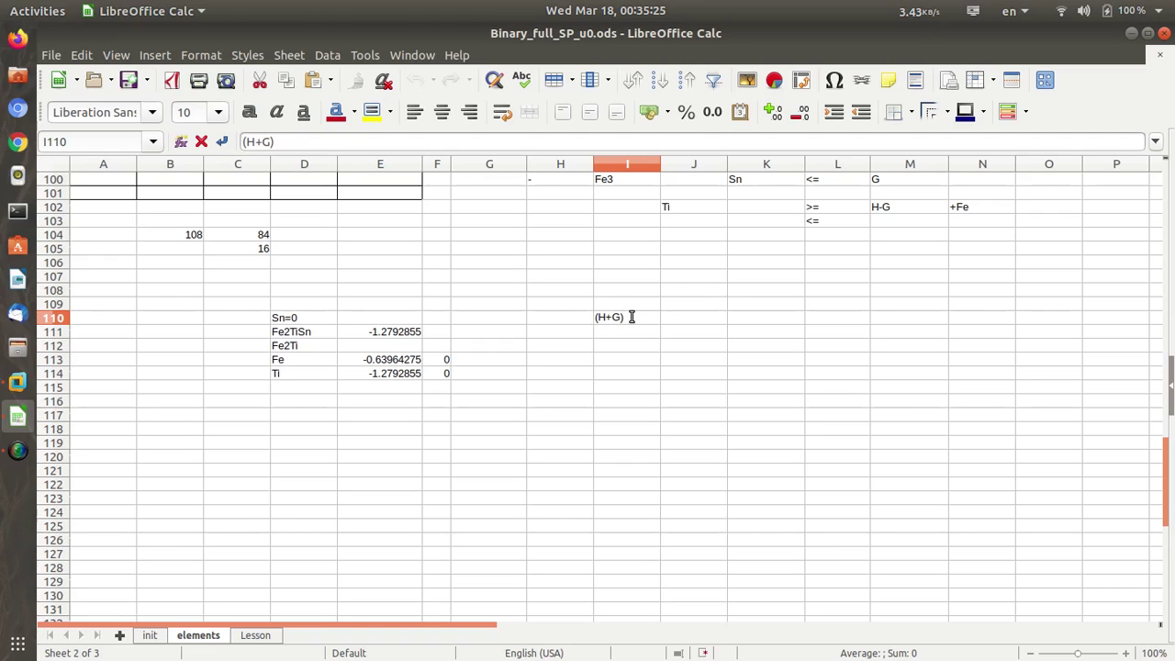
text(-4Fe)
key(Return)
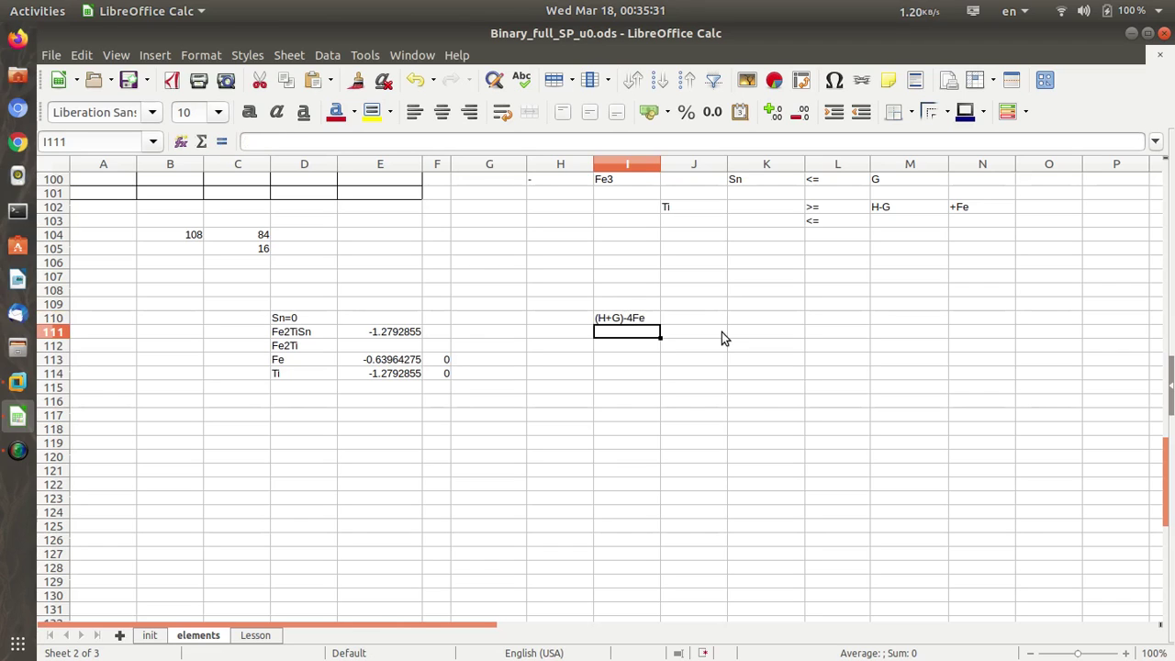
- Enter the Fe limit values -0.65 in J110 and 0 in K110, beside the (H+G)-4Fe expression
scroll(656, 383, up, 6)
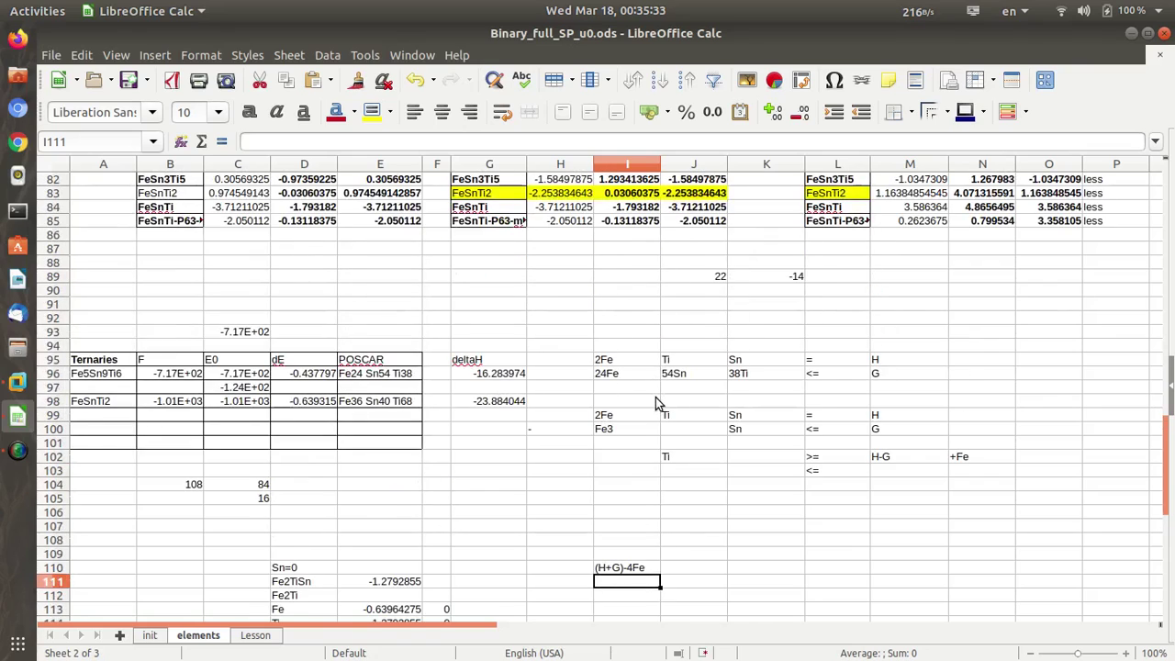
scroll(657, 400, up, 1)
scroll(657, 404, down, 3)
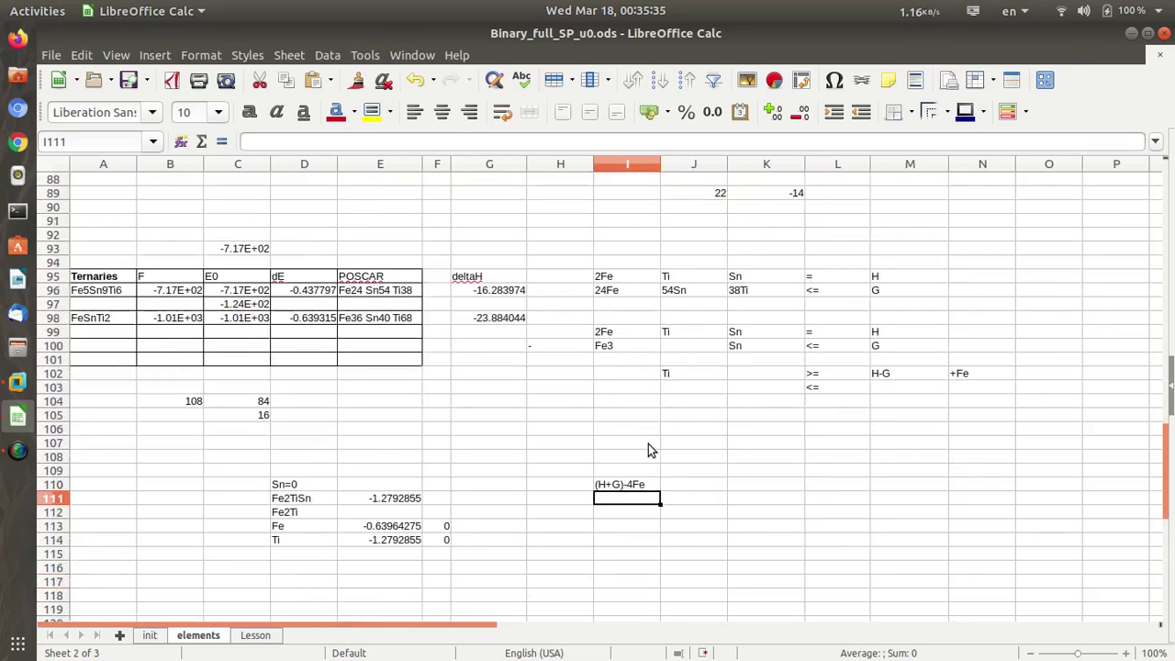
click(706, 488)
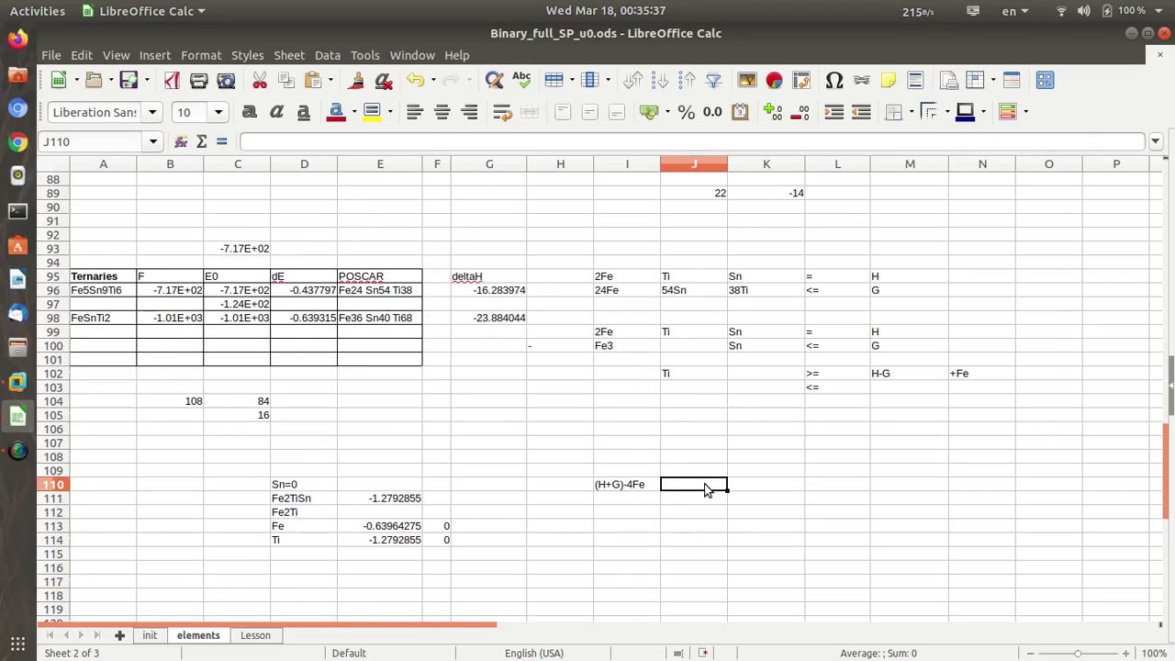
text(-0.6)
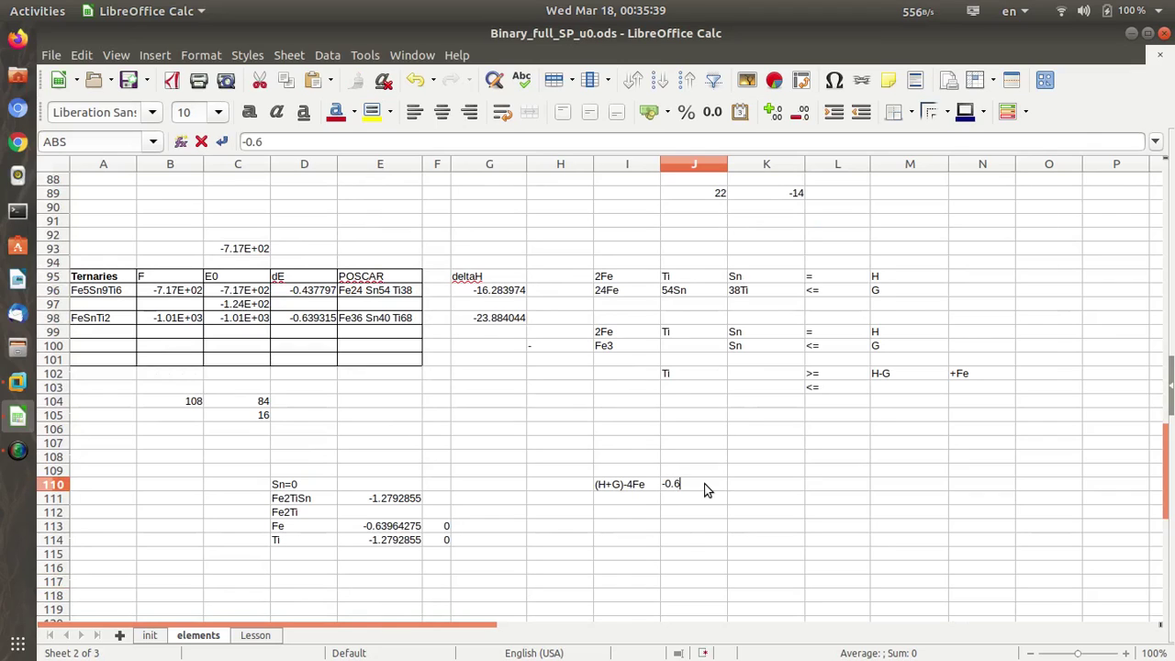
text(5)
key(Tab)
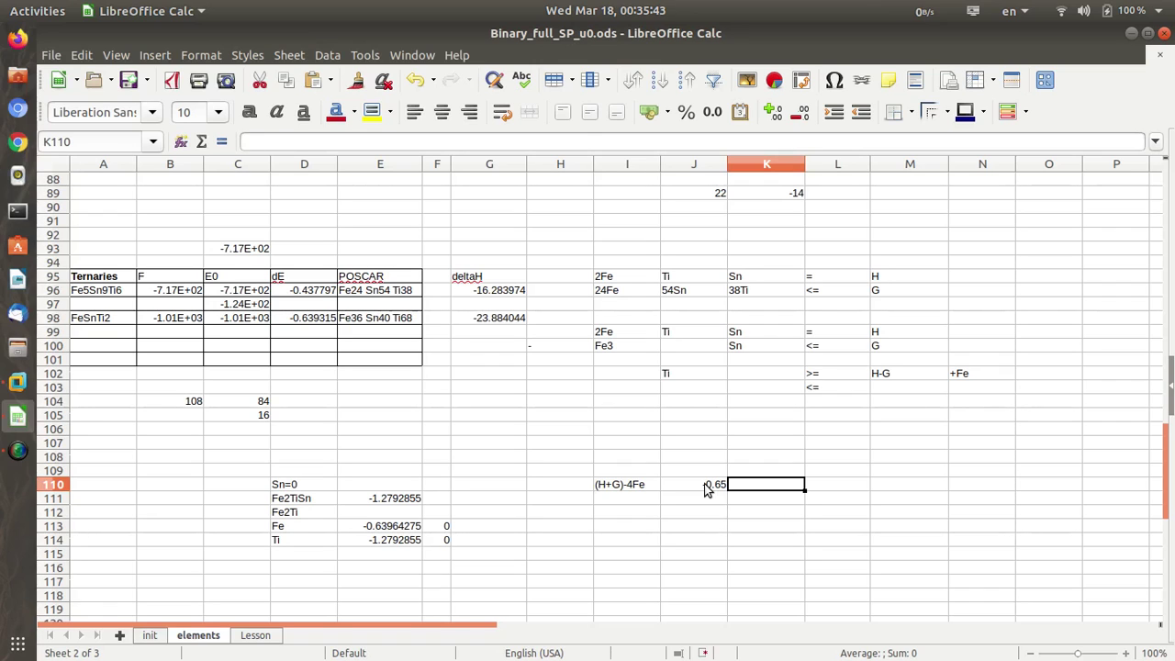
scroll(707, 489, down, 1)
text(0)
key(Return)
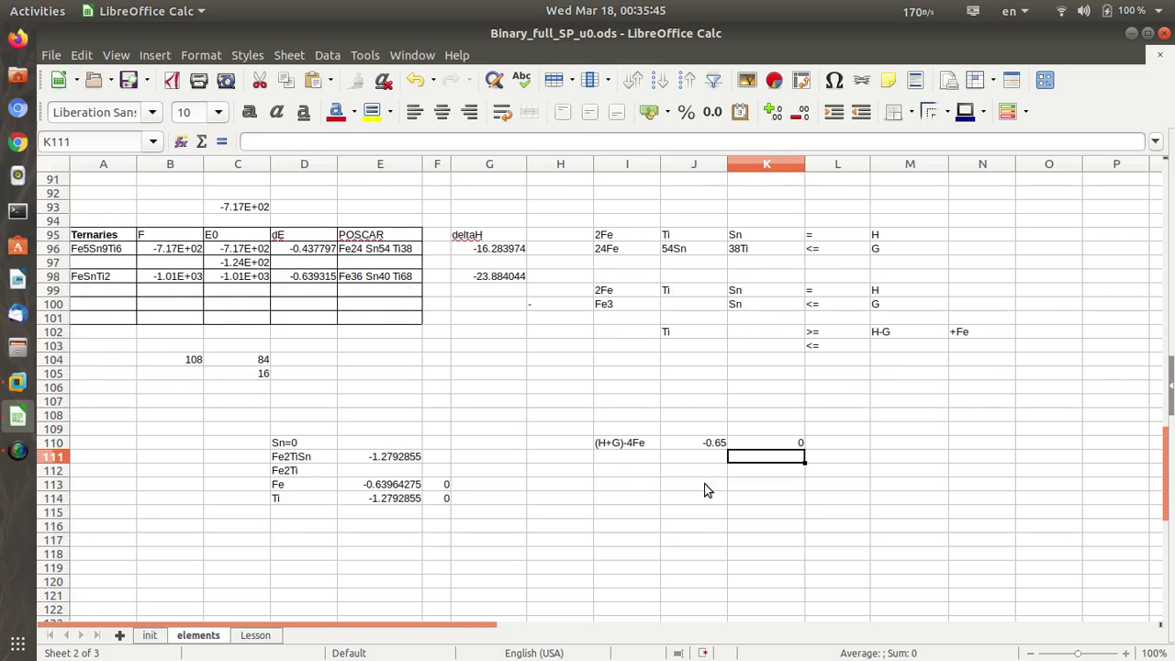
- Replace the Fe2Sn formula in C67 with =G60+G42, adding the Fe2TiSn and Fe2Ti deltaH values
scroll(707, 489, up, 10)
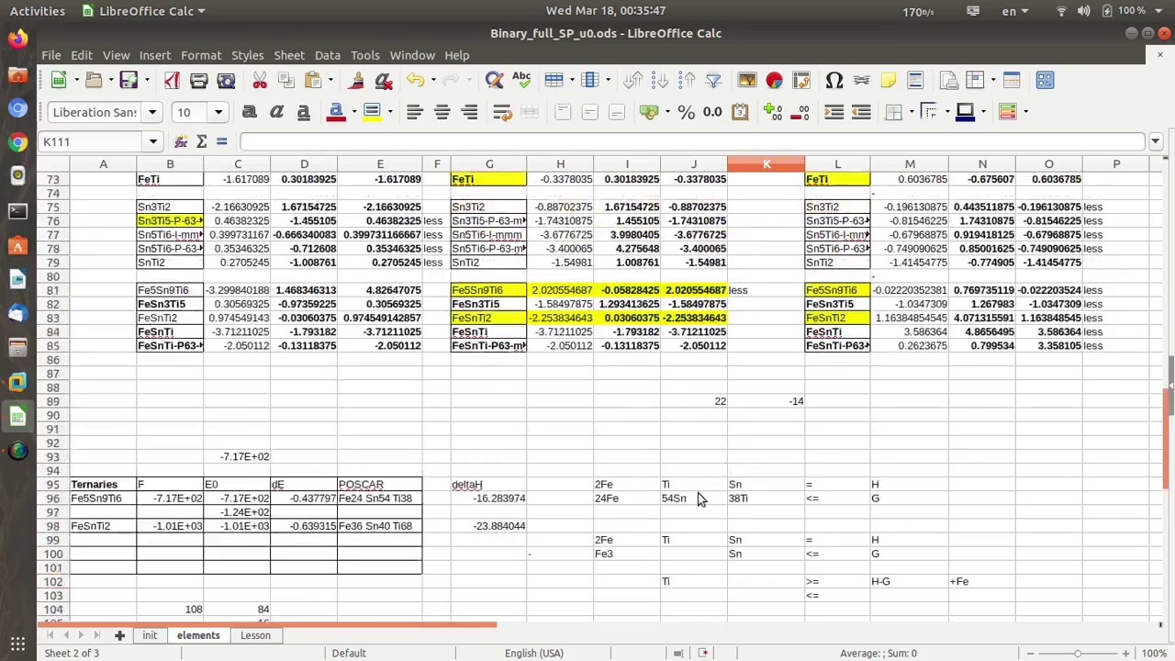
scroll(707, 516, up, 1)
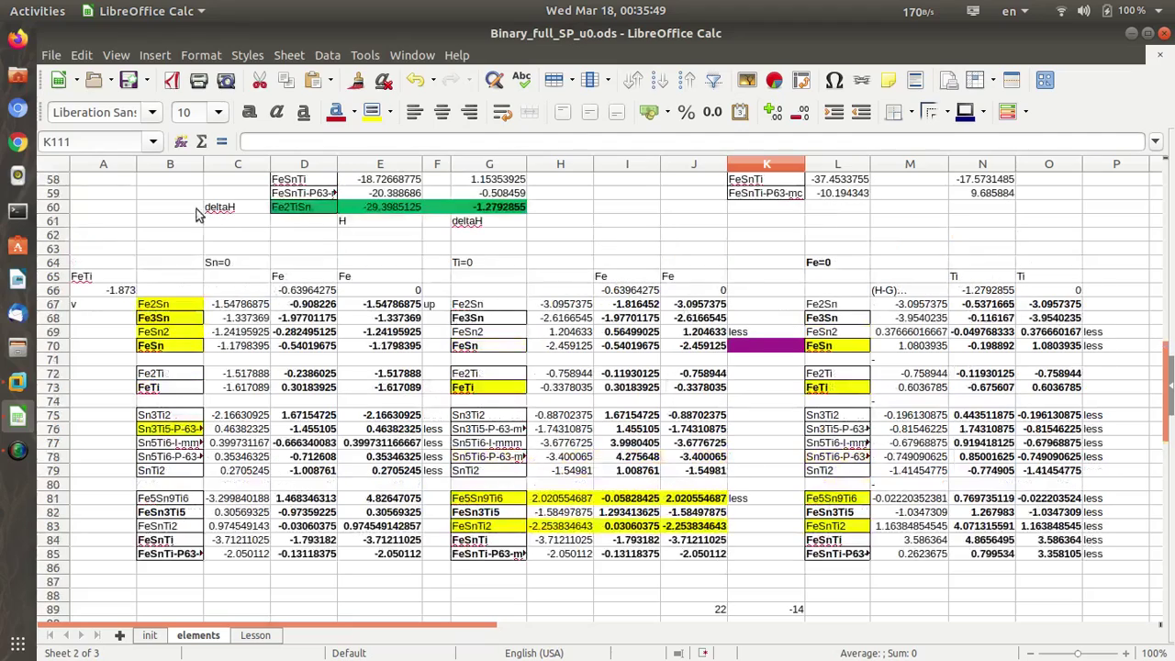
click(246, 305)
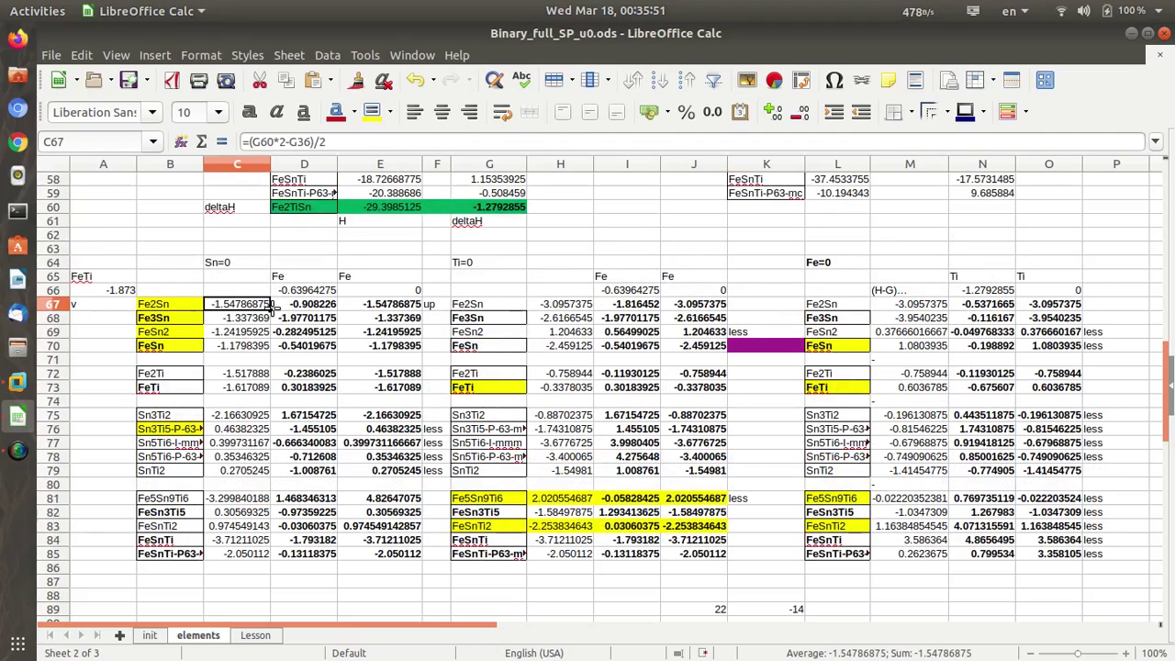
text(=)
scroll(559, 448, down, 13)
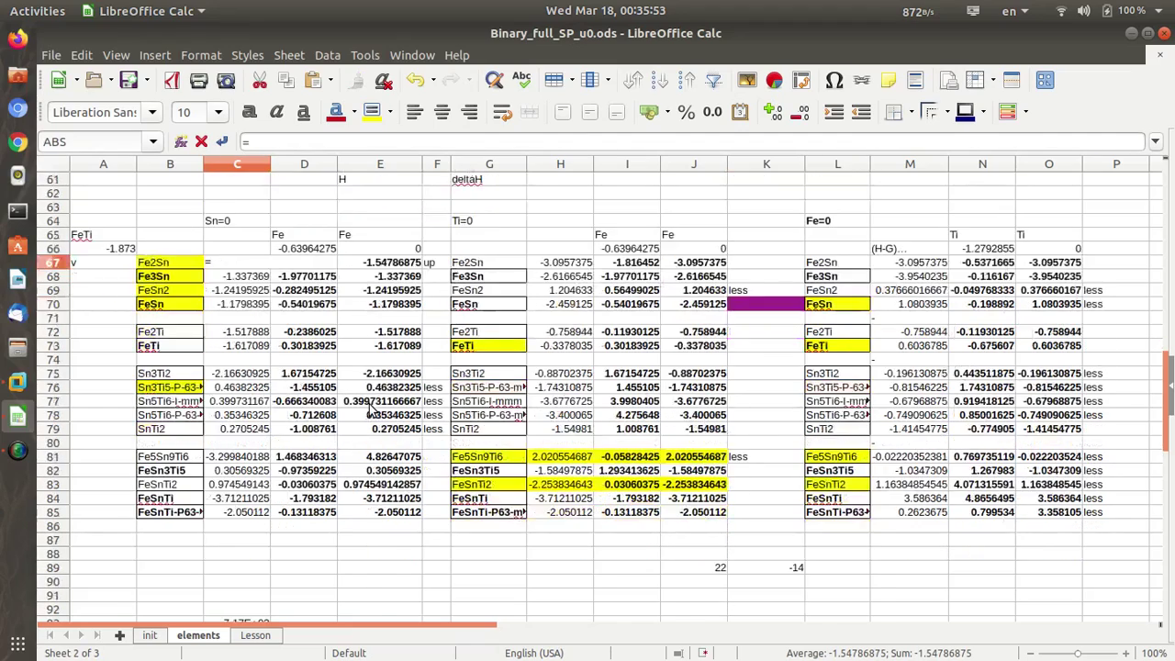
scroll(651, 414, up, 15)
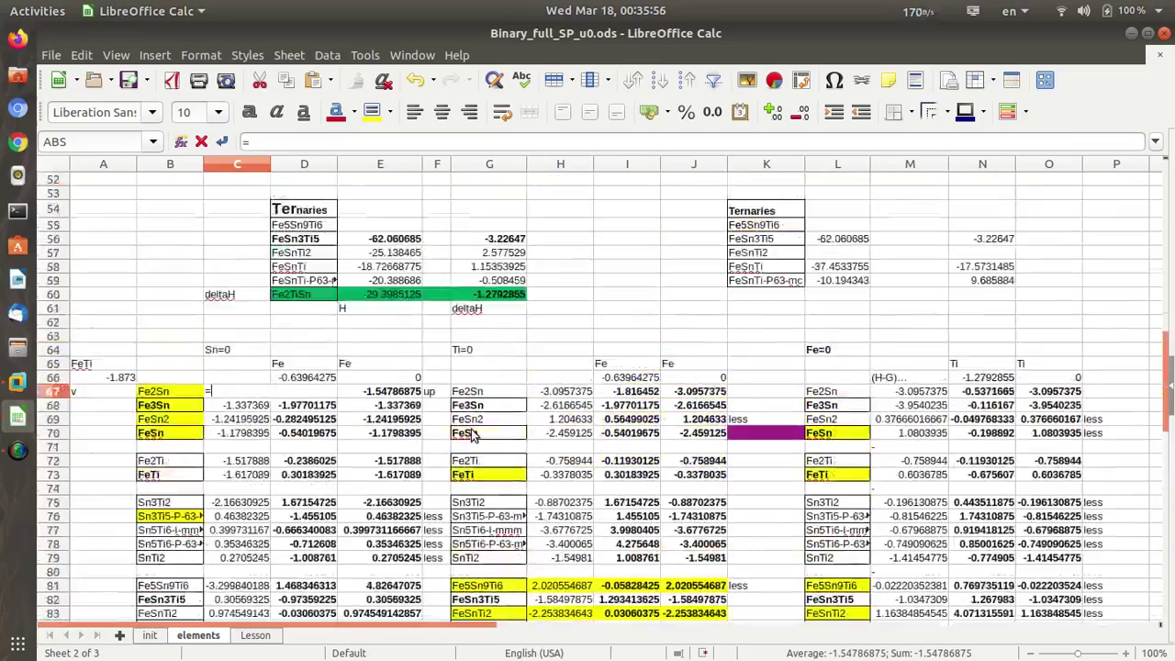
scroll(471, 434, up, 4)
click(481, 467)
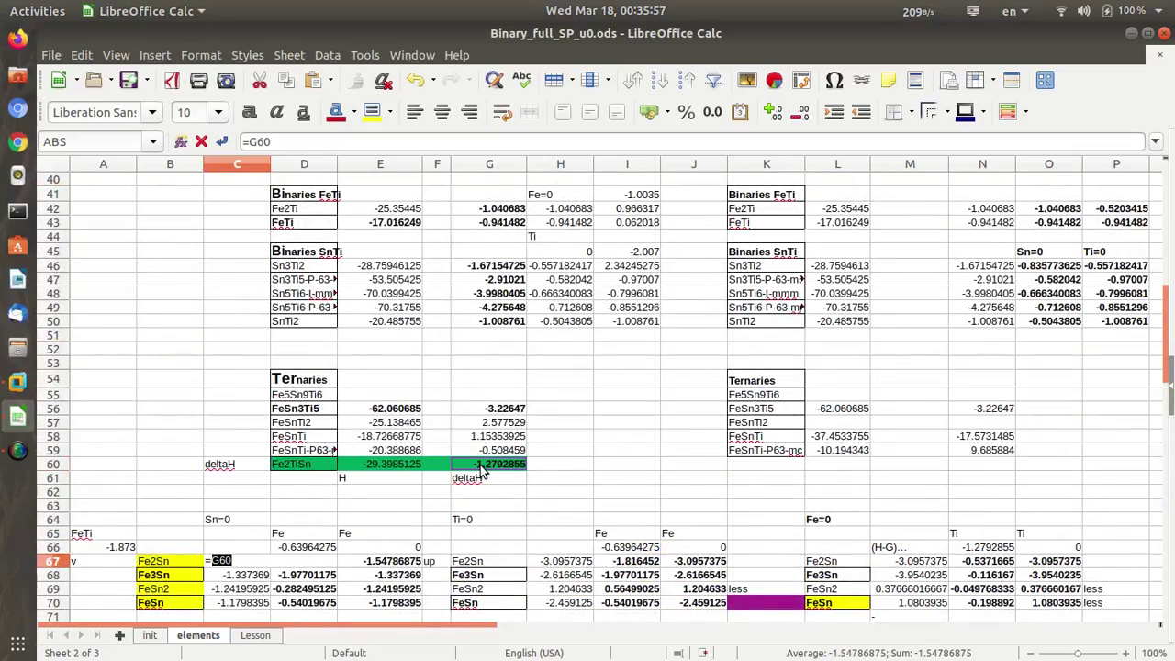
text(+)
click(504, 211)
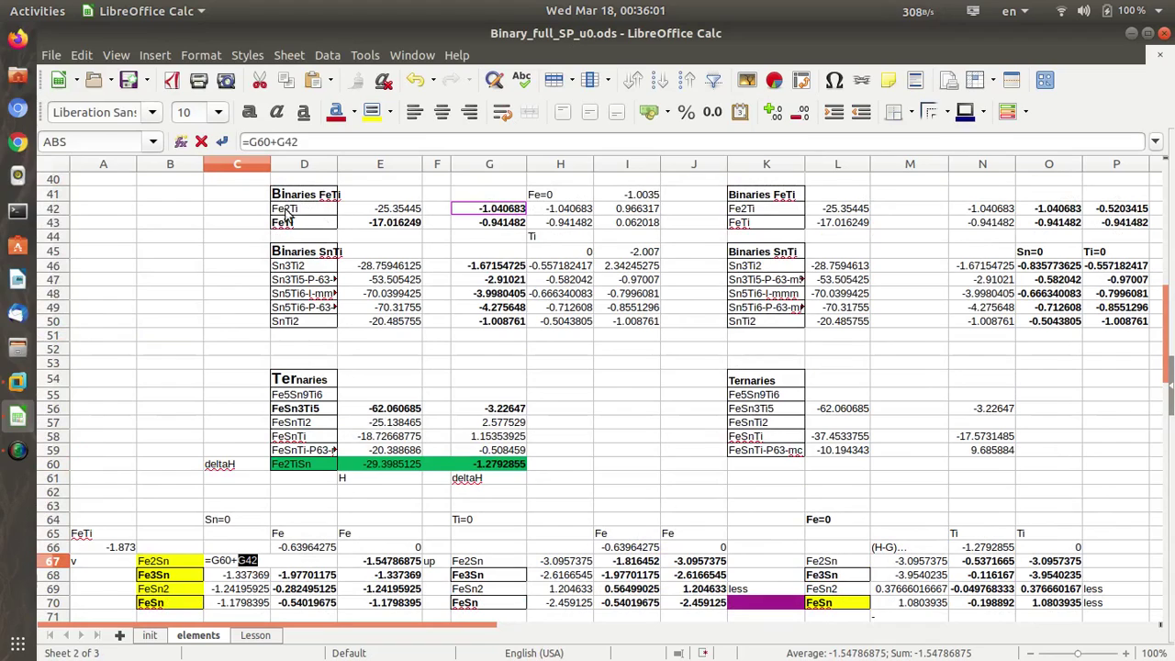
key(Return)
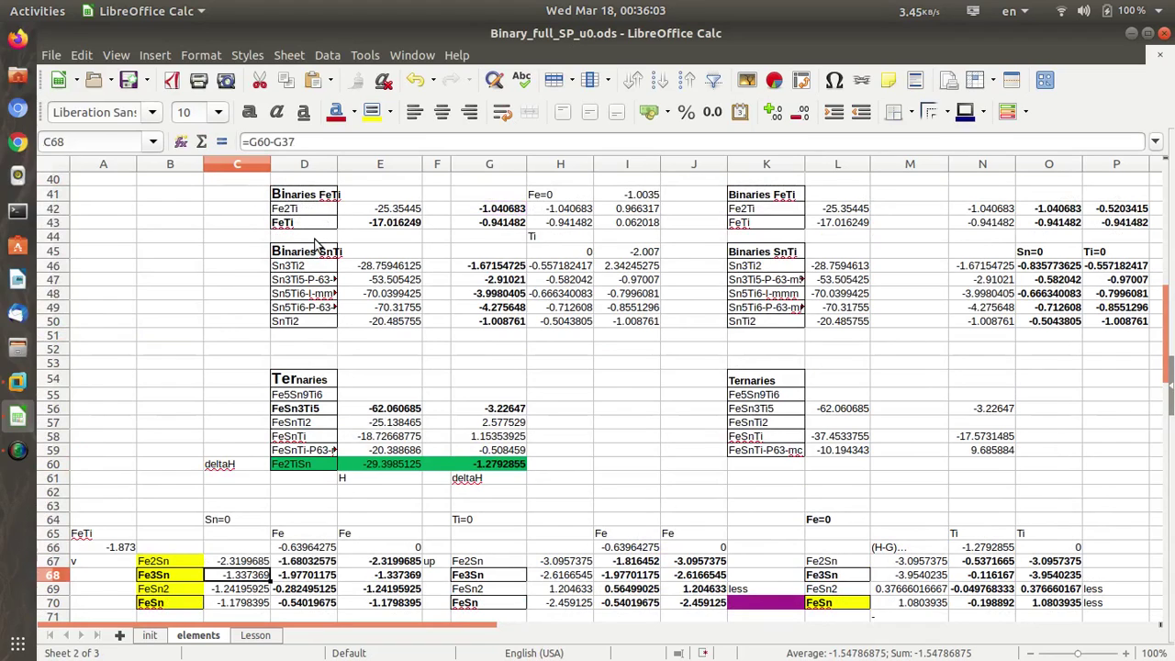
- Replace the formula in D67 with =C67-4*$D66 to subtract four times the Fe limit
key(Up)
key(Right)
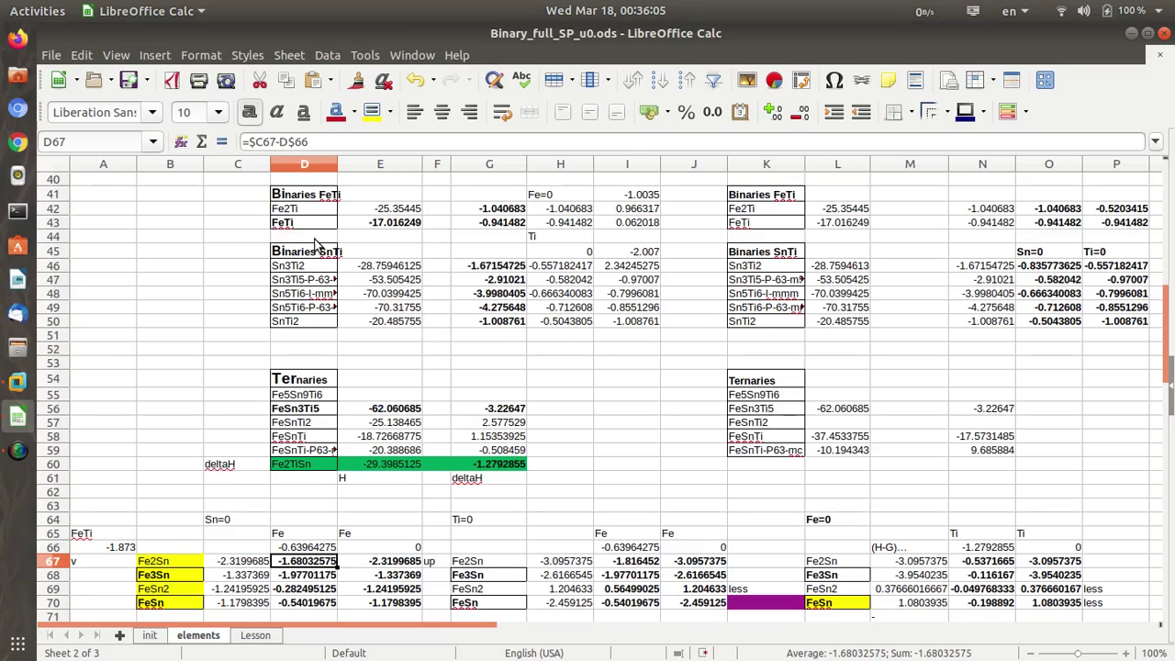
text(=)
scroll(262, 362, down, 5)
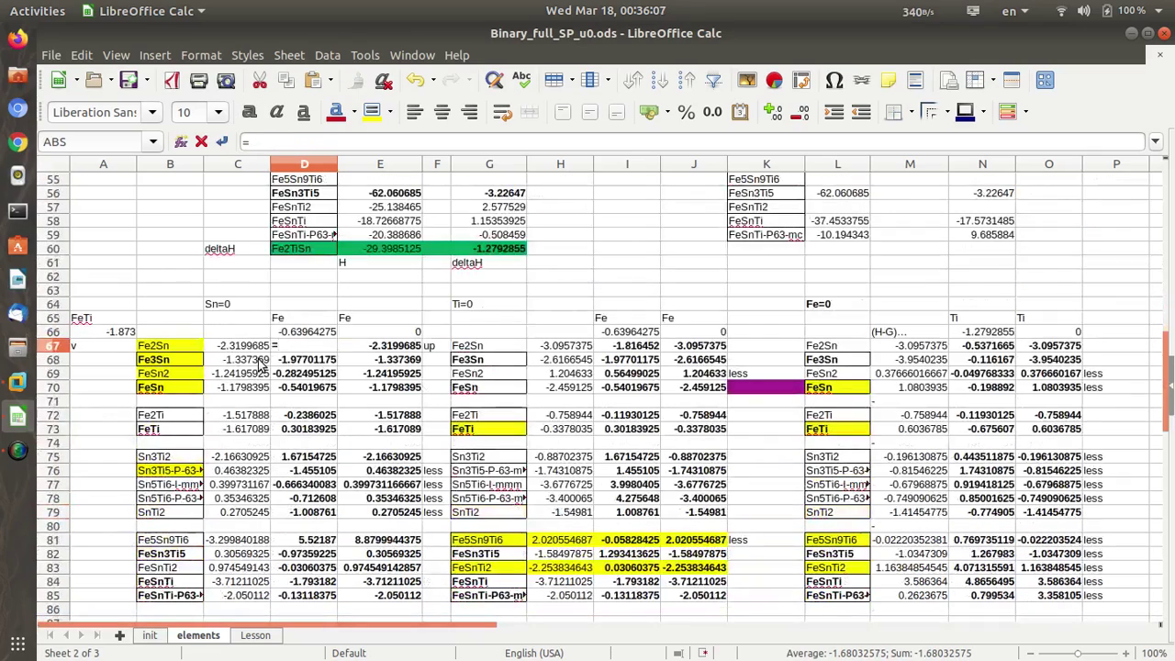
click(237, 347)
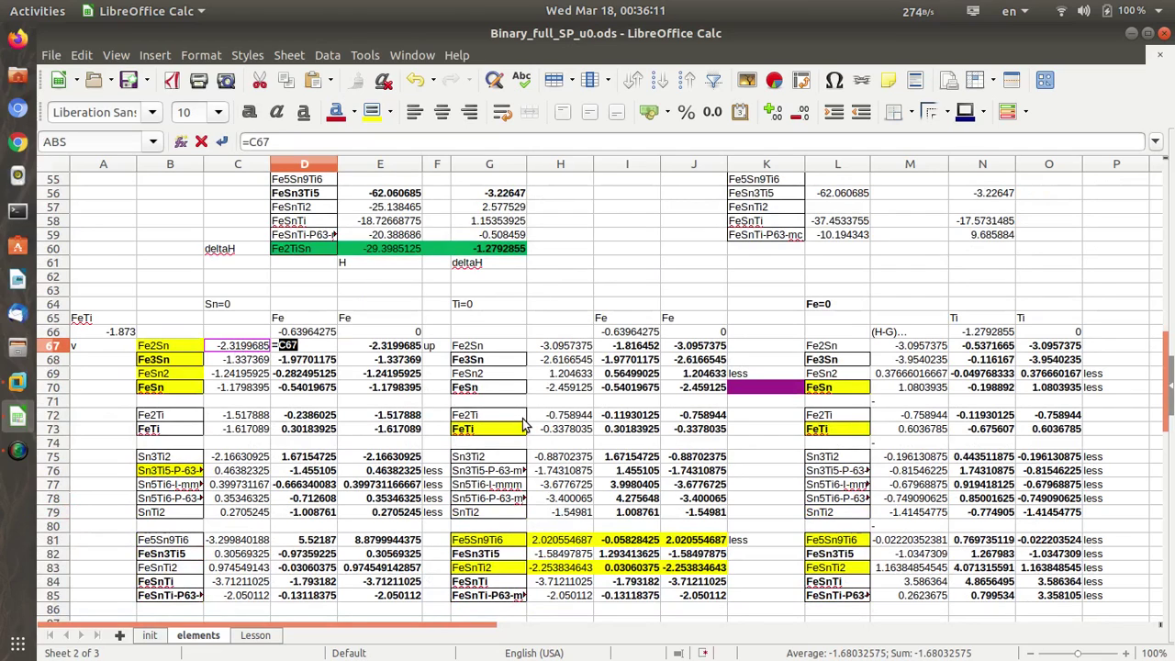
text(-)
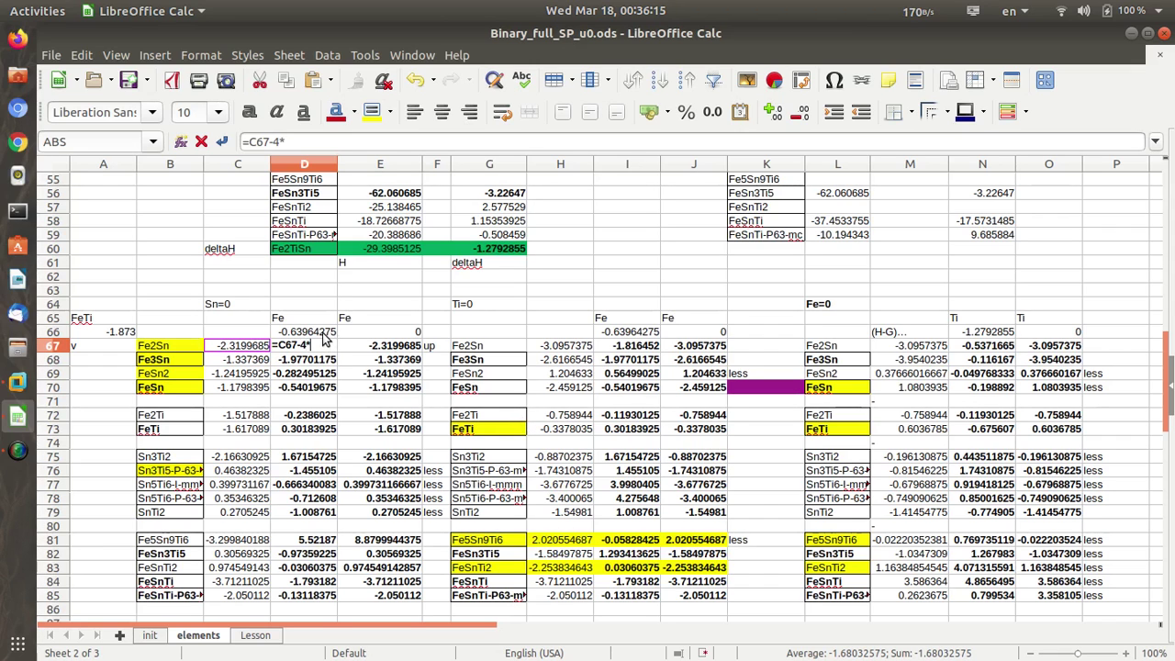
text(4*)
scroll(320, 340, down, 1)
click(317, 334)
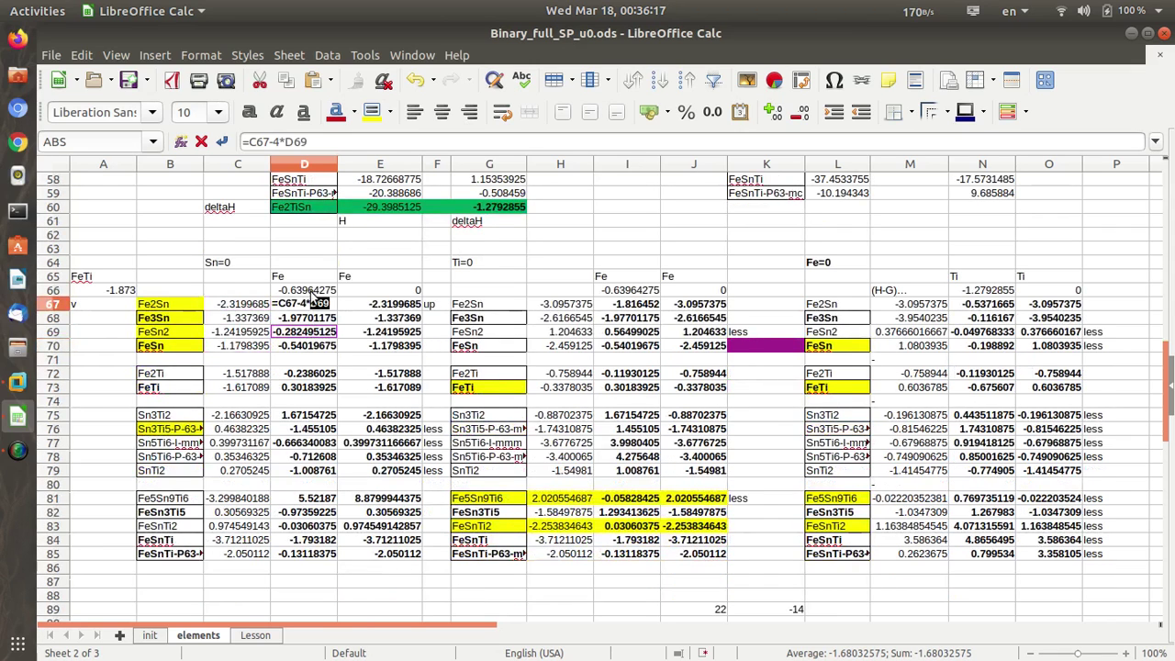
click(313, 290)
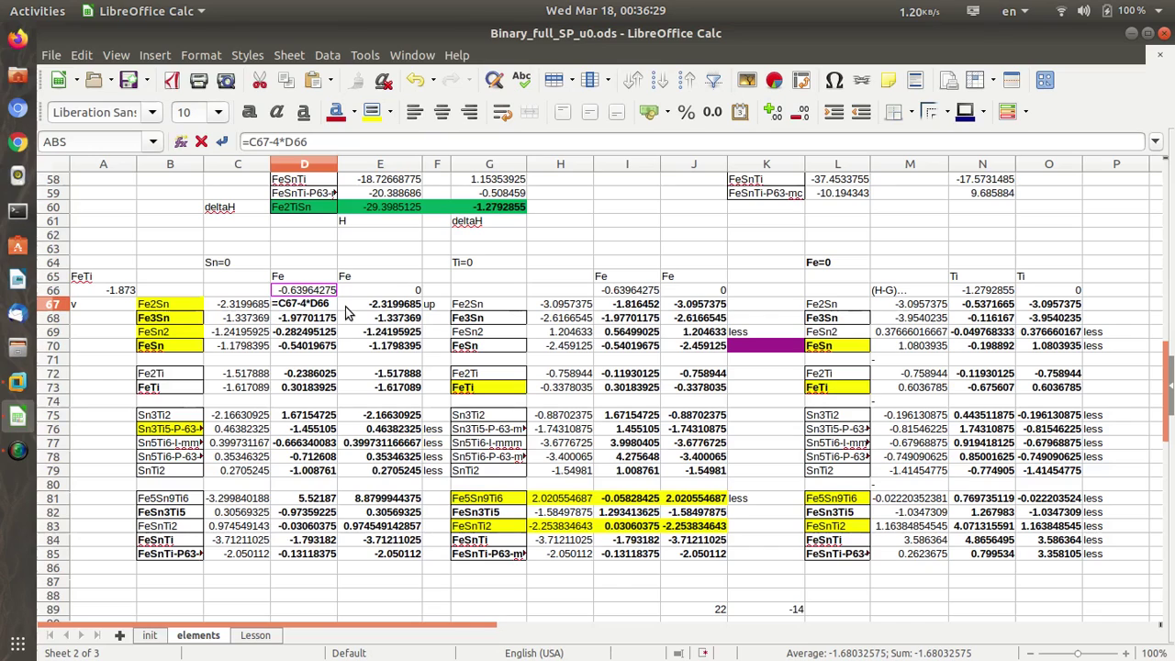
text($)
key(Return)
- Fill the D67 formula across into E67 and select both cells of the row
click(333, 308)
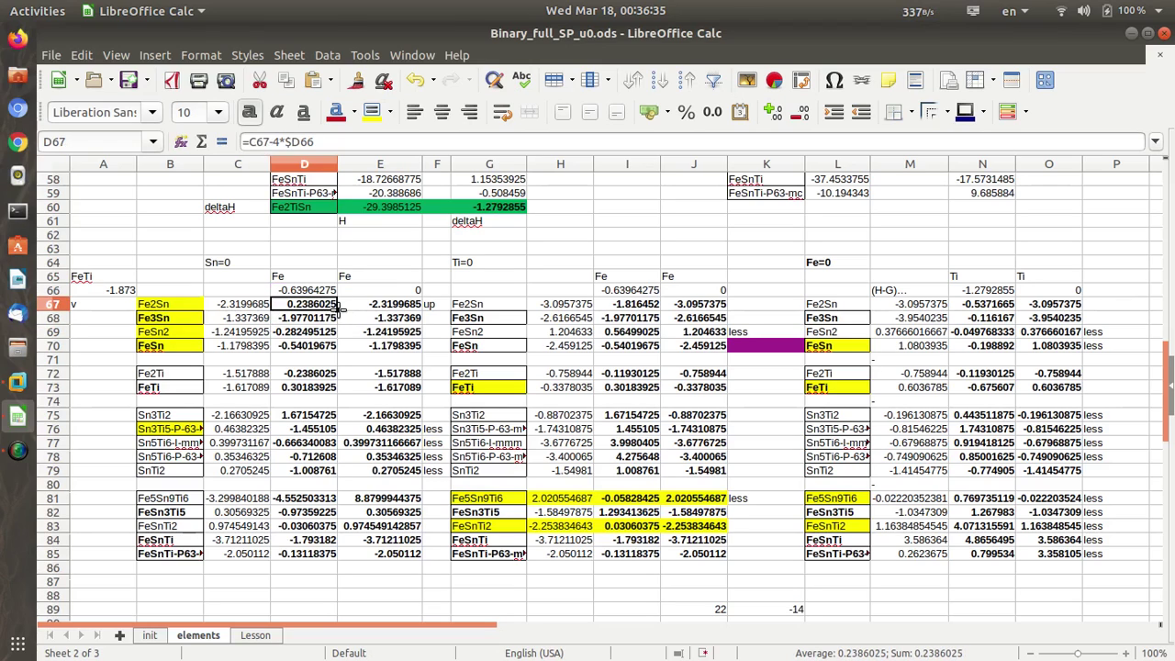
drag(336, 311, 390, 317)
click(390, 346)
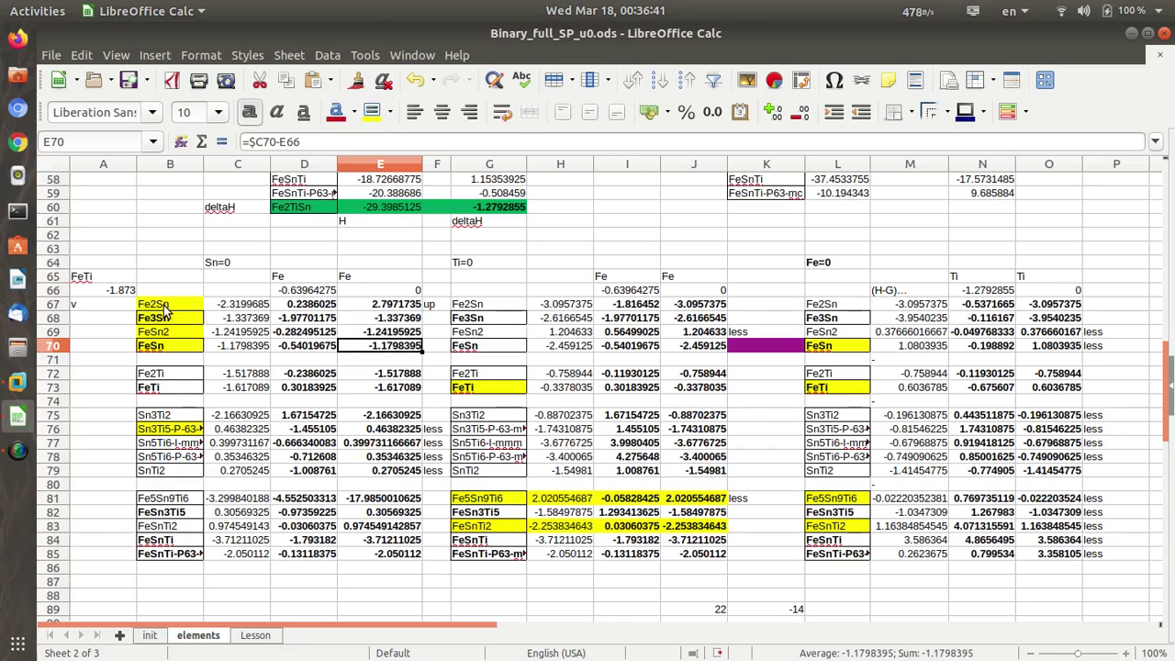
drag(296, 310, 377, 313)
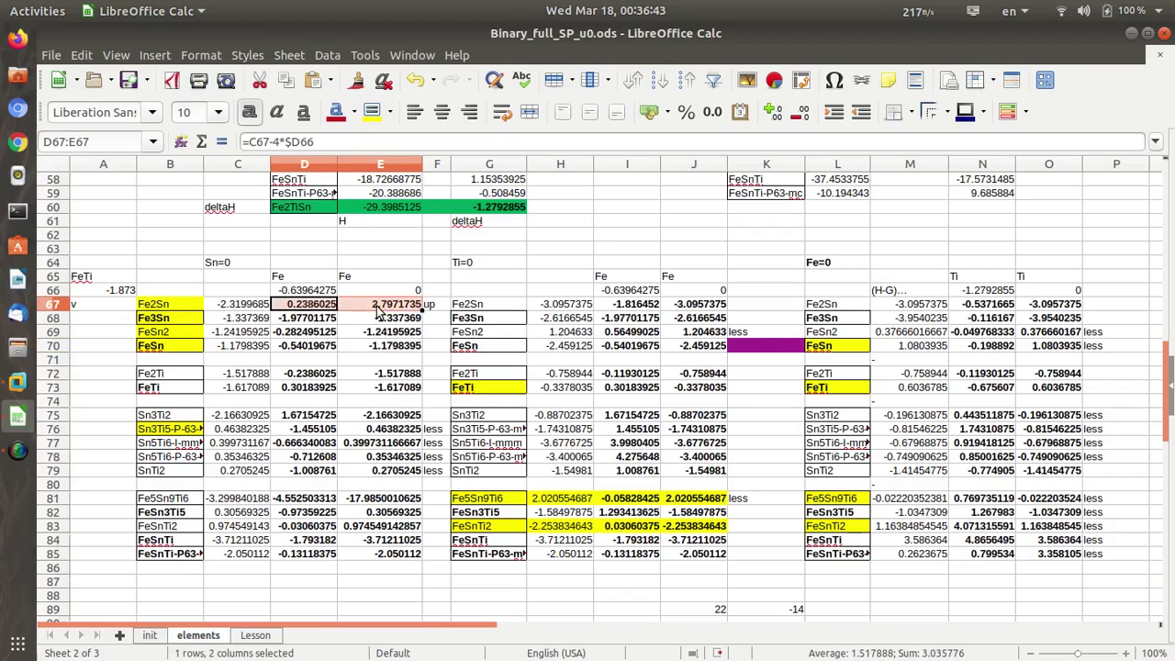
- Enter the label Ti in cell G110, in the row of the (H+G)-4Fe expression
scroll(481, 419, down, 15)
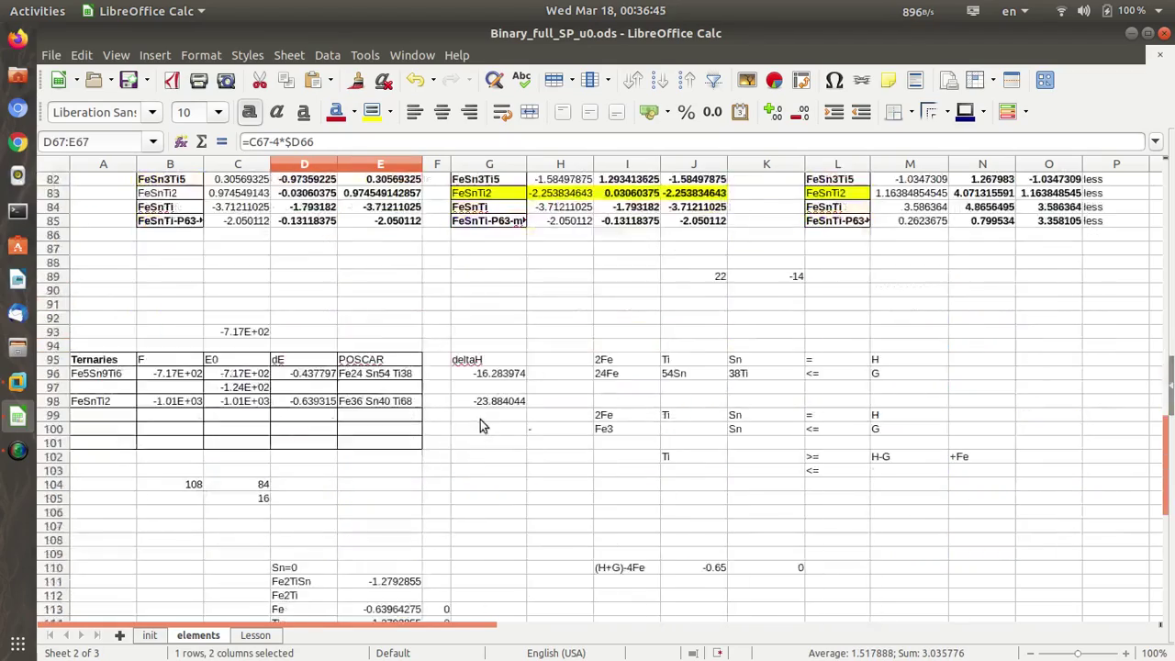
scroll(528, 454, up, 4)
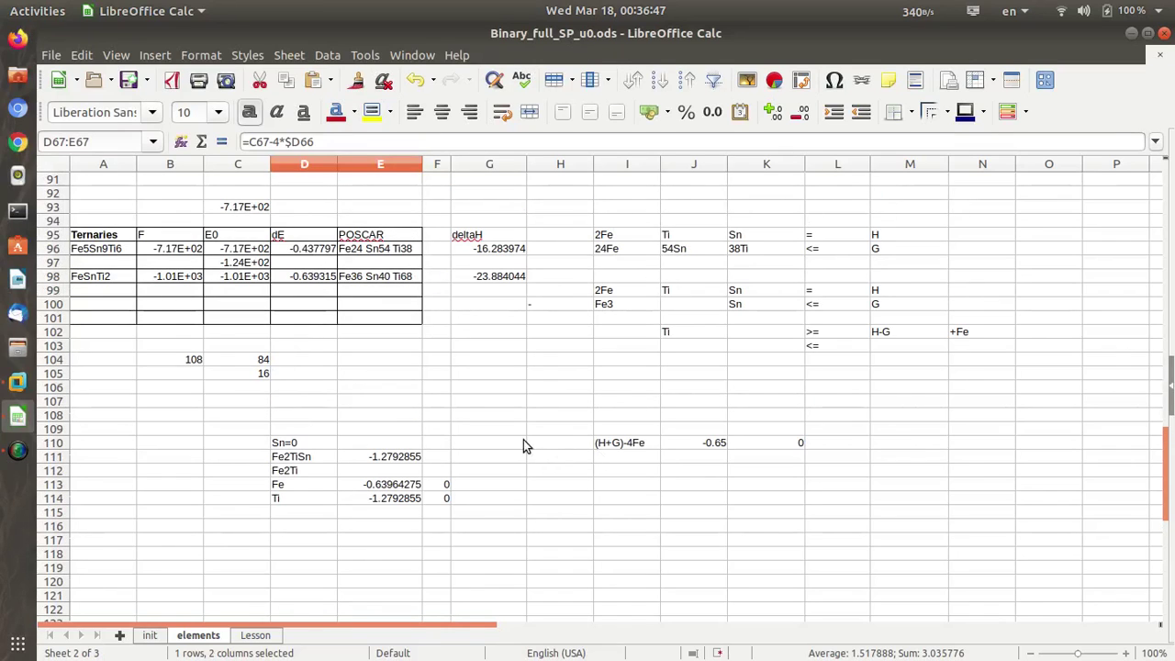
click(521, 445)
text(Ti=0)
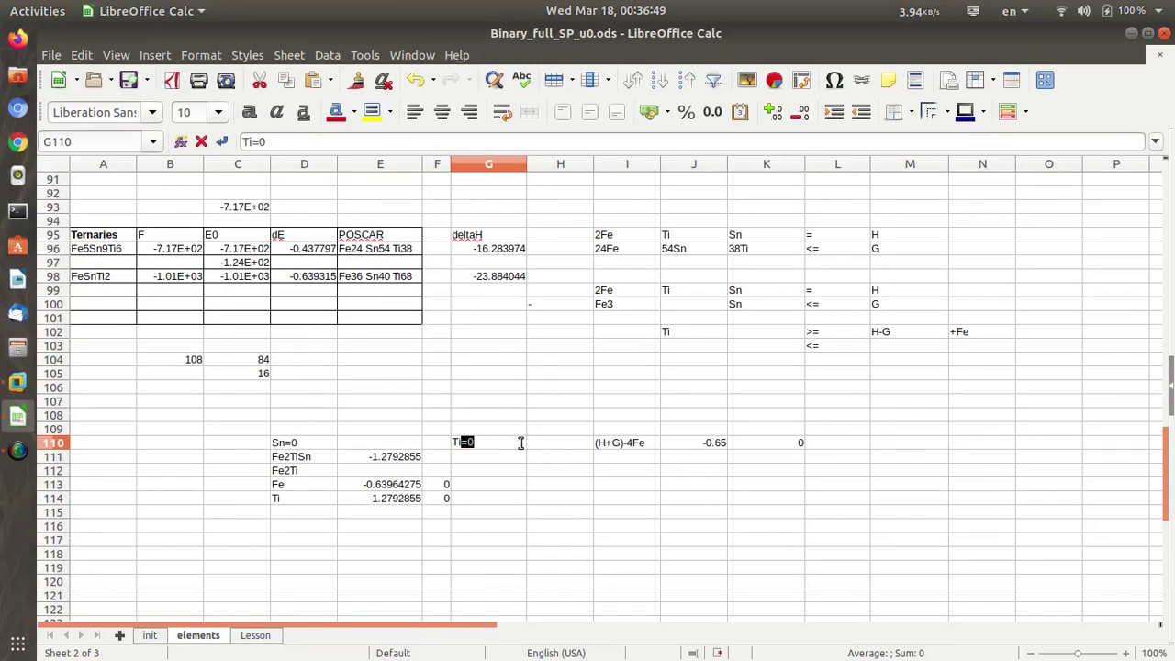
key(Return)
click(520, 443)
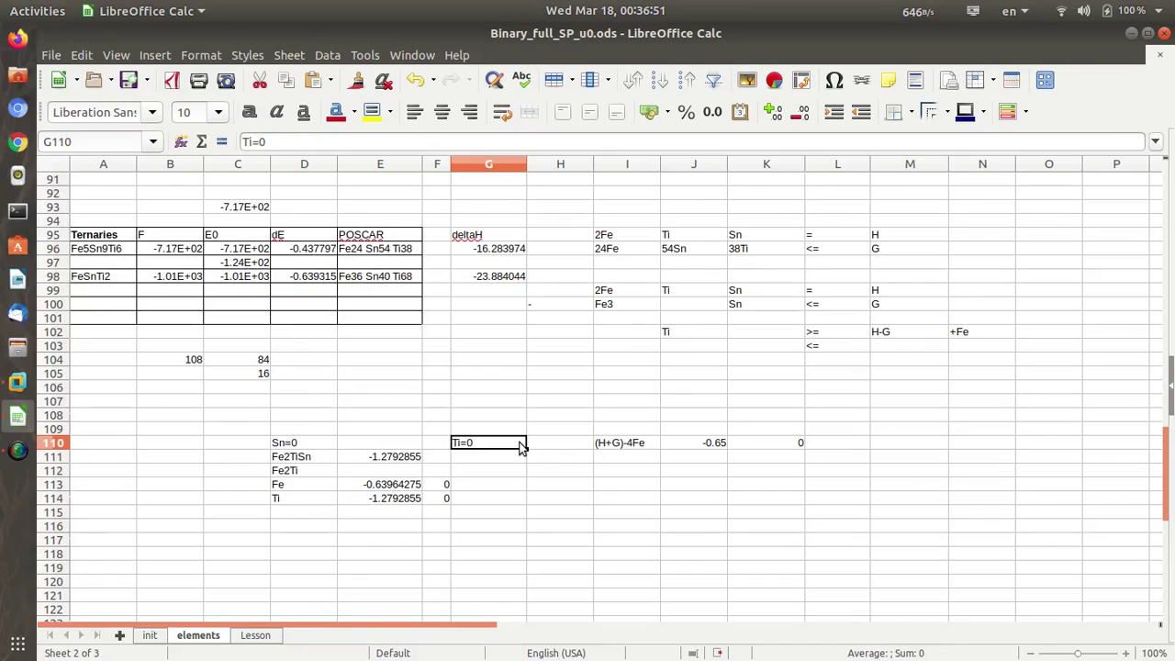
text(Ti)
key(BackSpace)
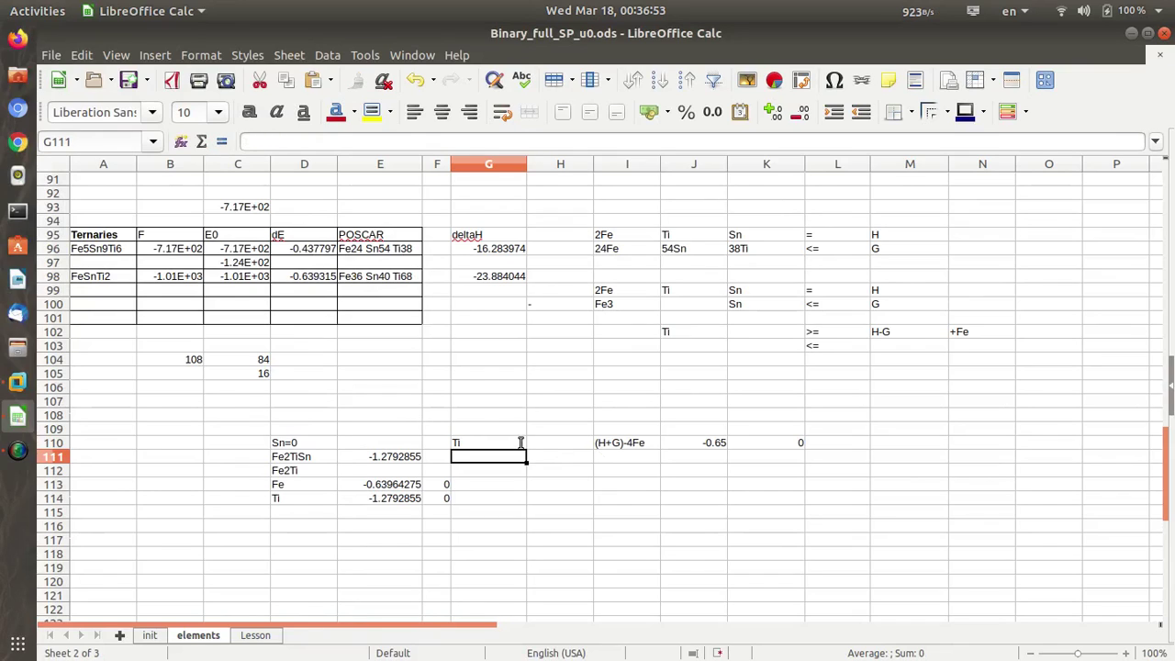
- Enter le in H110 as the inequality sign between Ti and the (H+G)-4Fe expression
key(Tab)
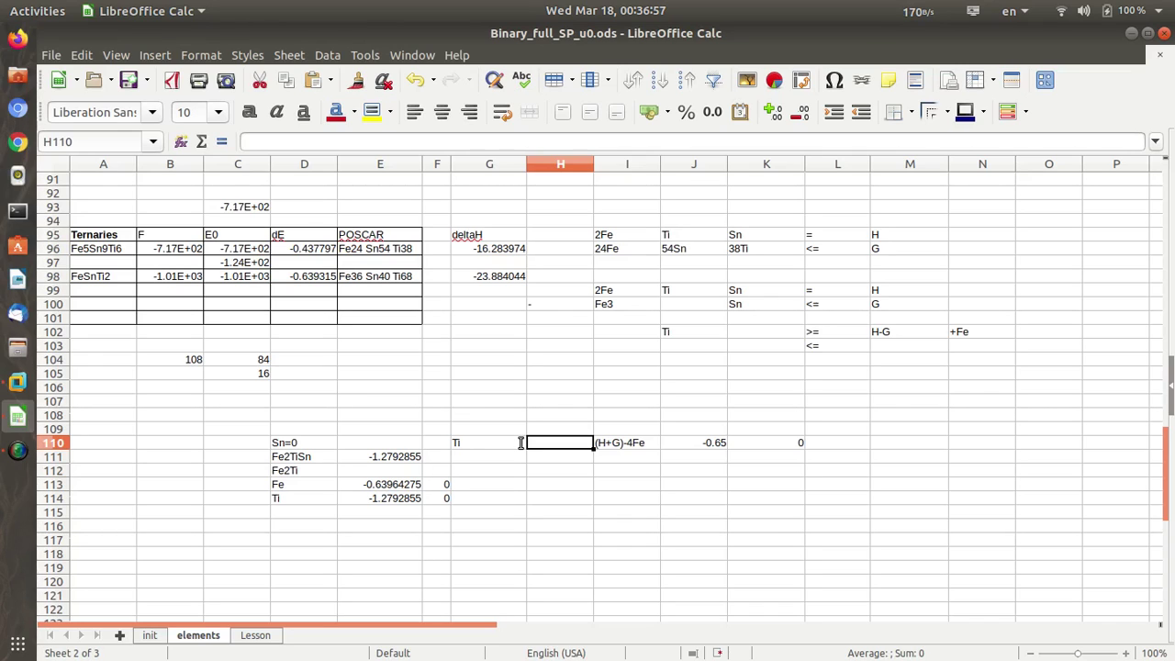
key(F2)
text(le)
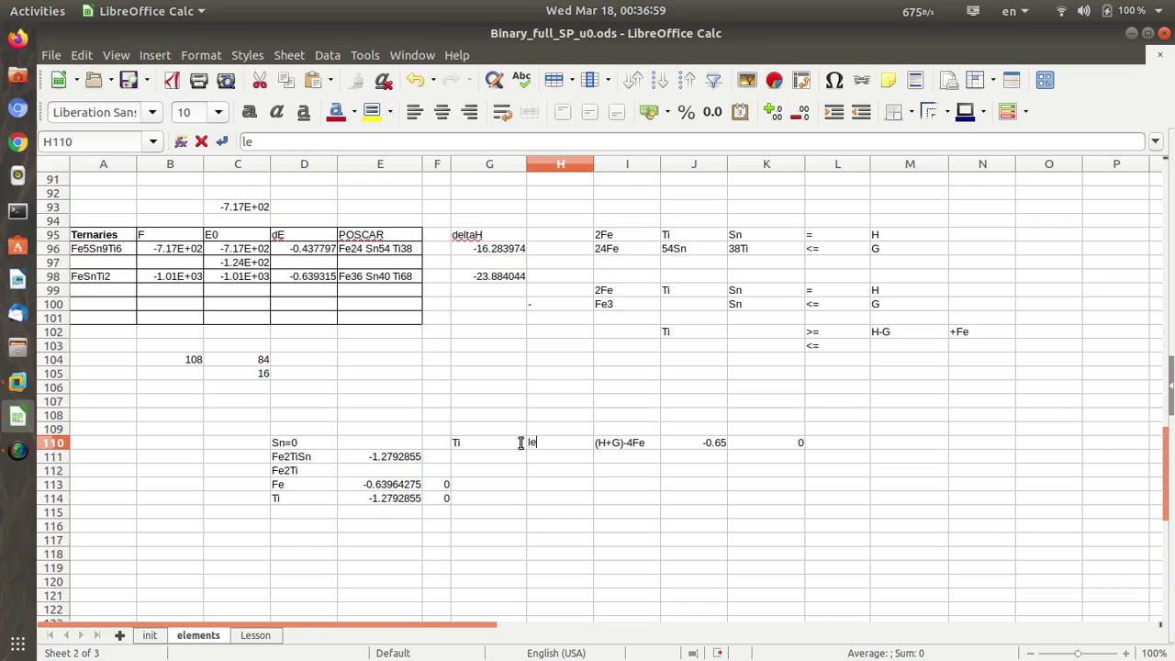
key(Return)
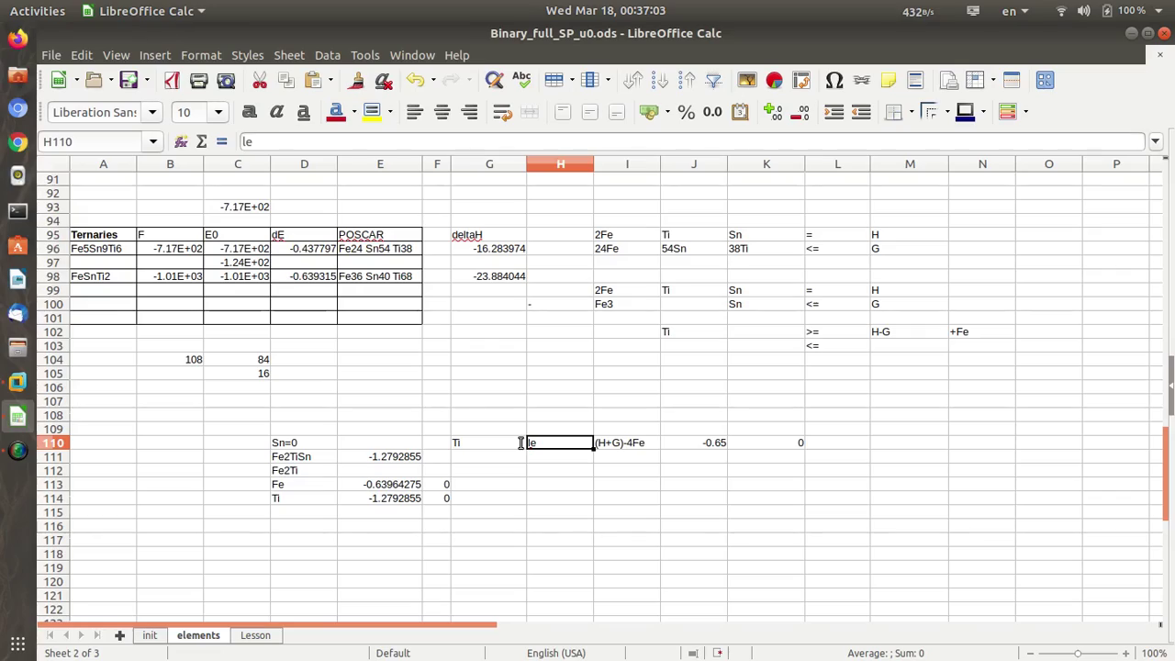
- Return to the Sn=0 table and select D67:E67 to examine the Ti limits at the two Fe values
scroll(521, 443, up, 9)
scroll(521, 442, up, 4)
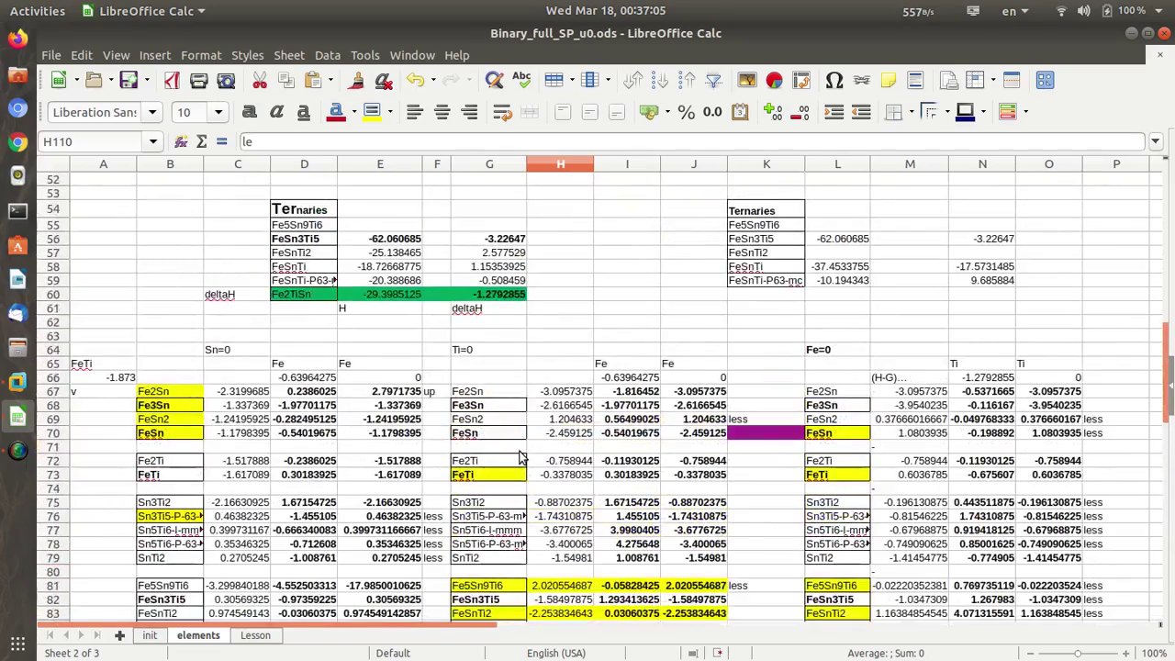
scroll(521, 450, down, 13)
scroll(321, 489, up, 8)
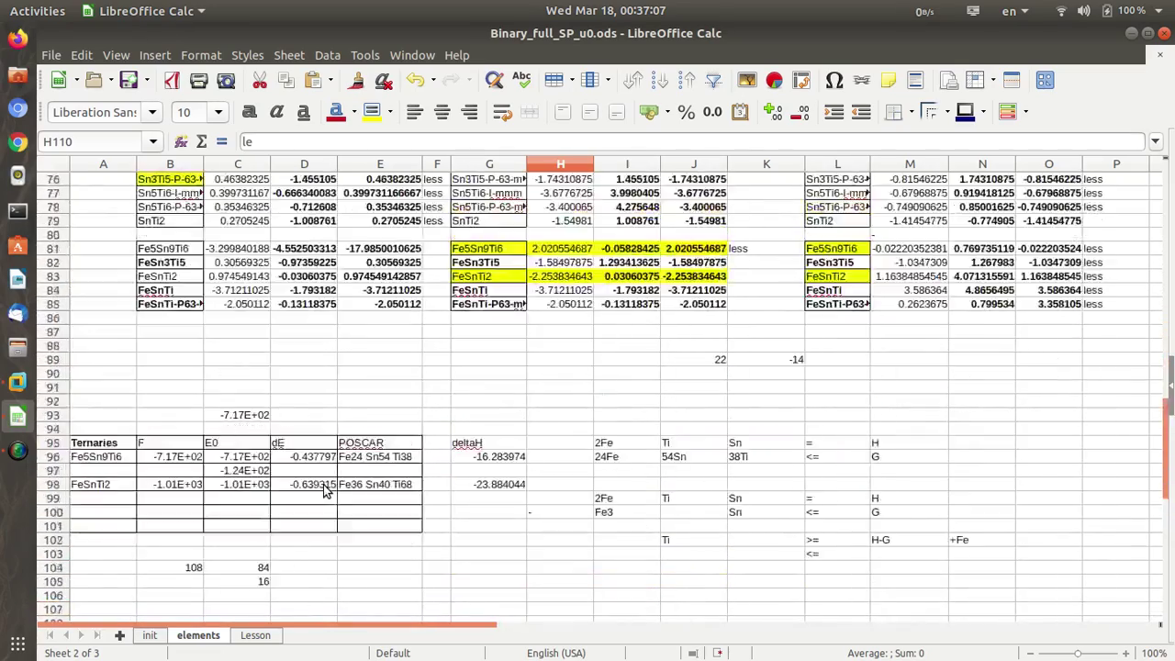
scroll(322, 489, up, 4)
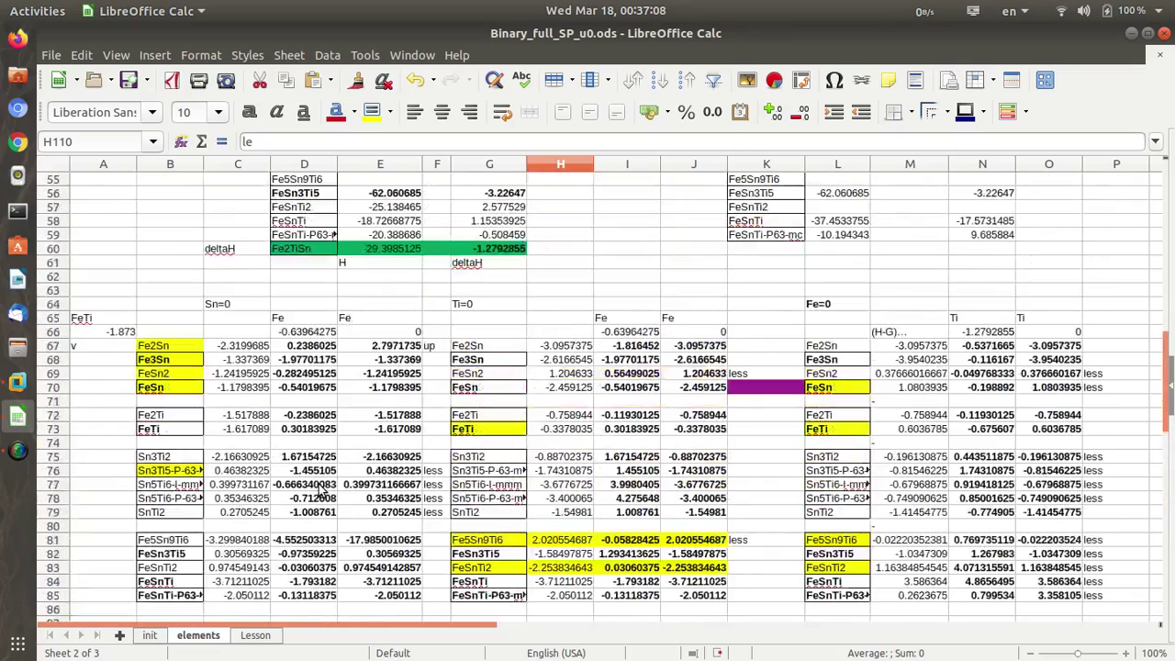
click(292, 347)
drag(292, 352, 380, 356)
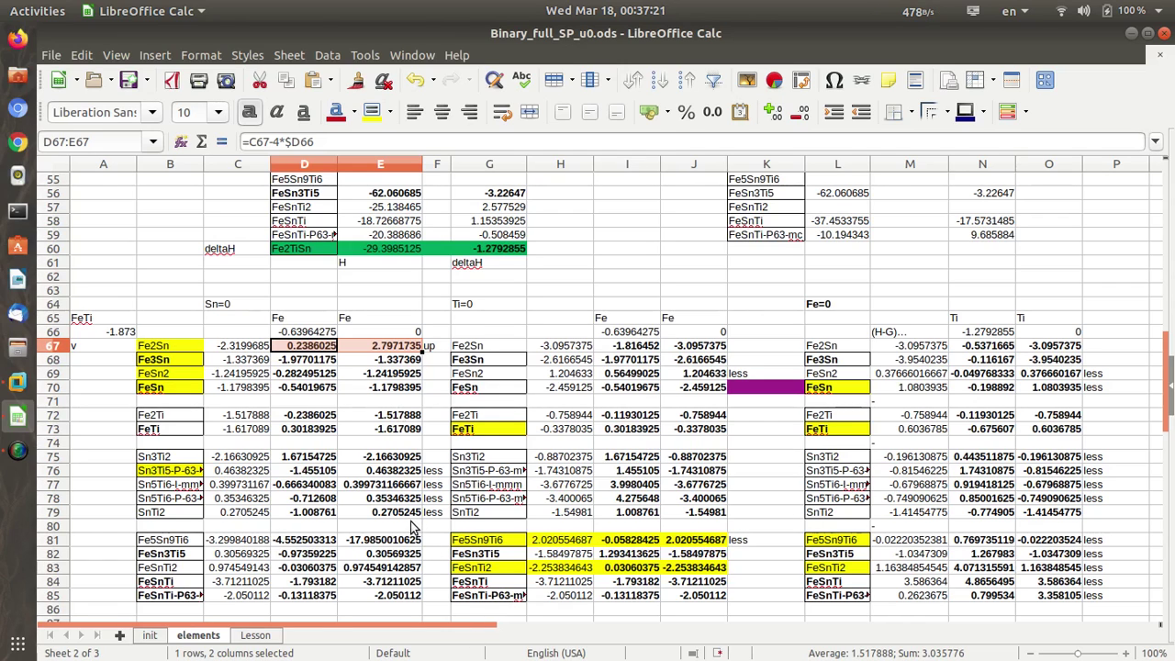
- Switch to the Windows virtual machine and bring up the phase diagram project in OriginPro
click(19, 384)
mouse_move(207, 642)
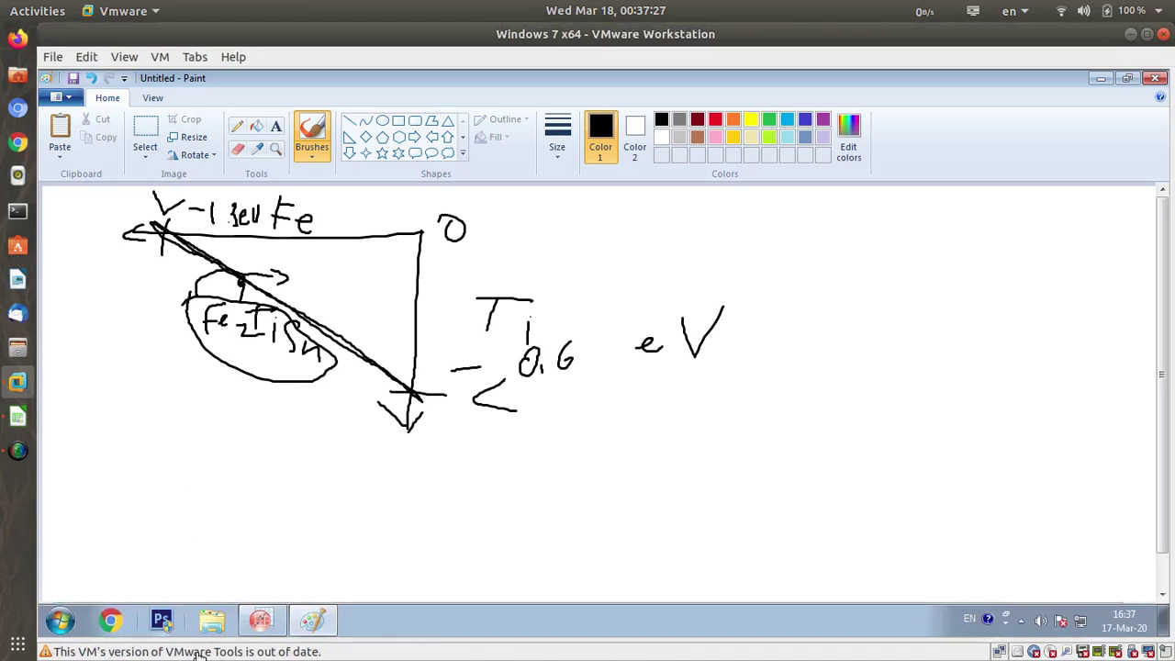
click(262, 622)
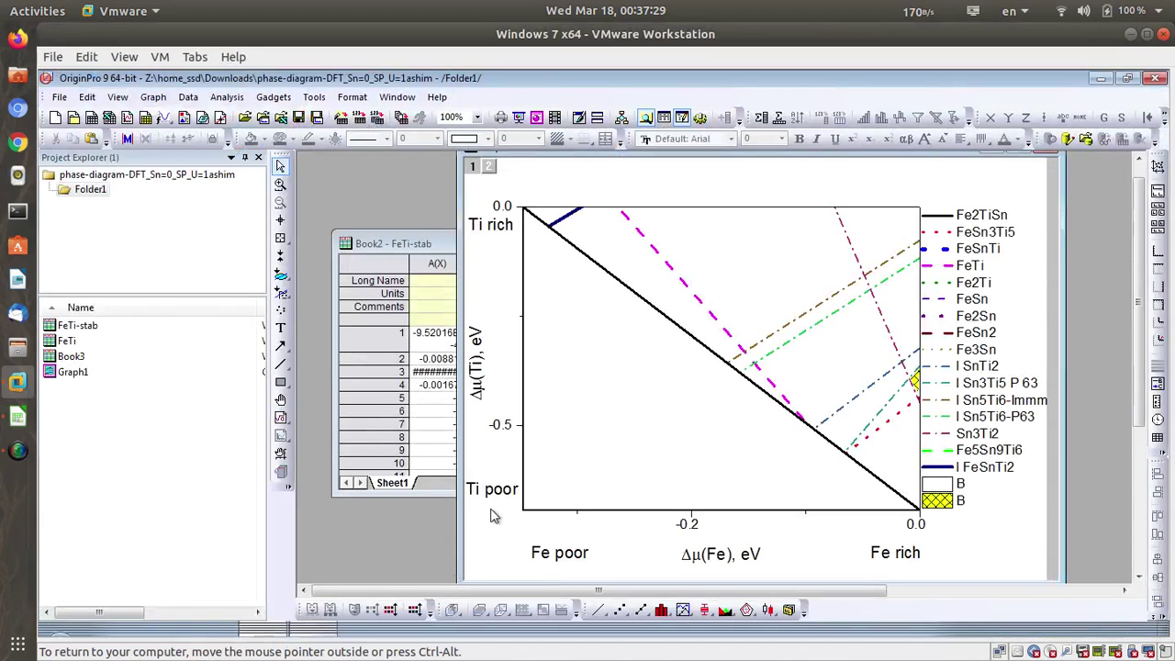
- Look through the FeTi-stab, FeTi and Book3 workbooks and Graph1 to find where the phase line data is kept
click(415, 249)
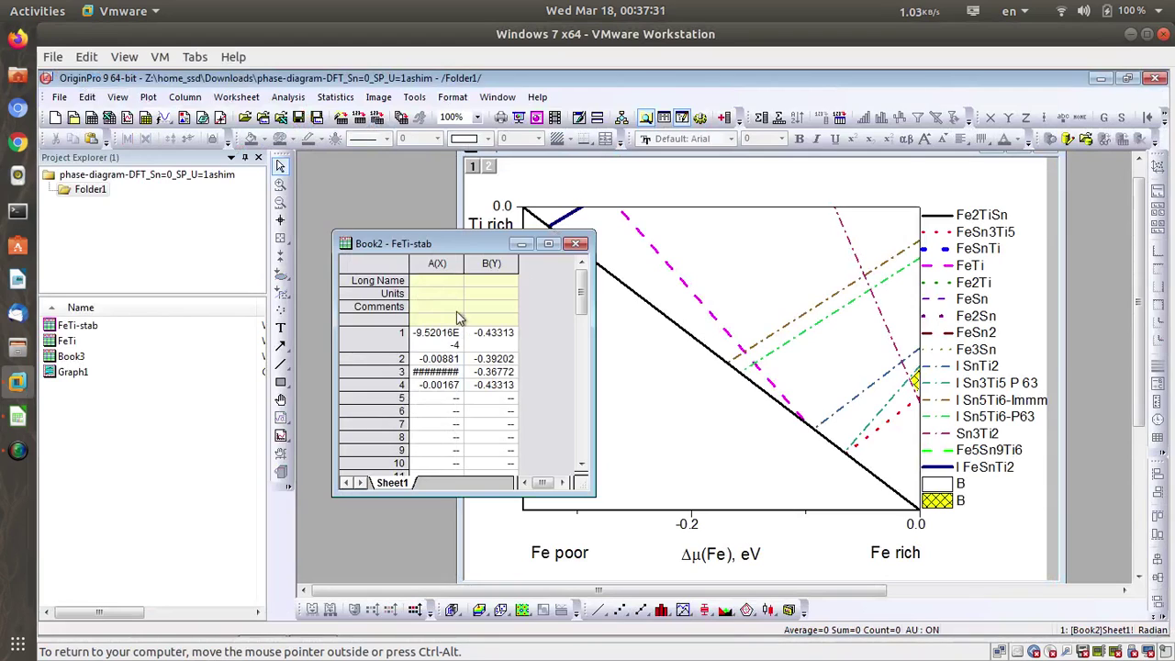
double_click(101, 326)
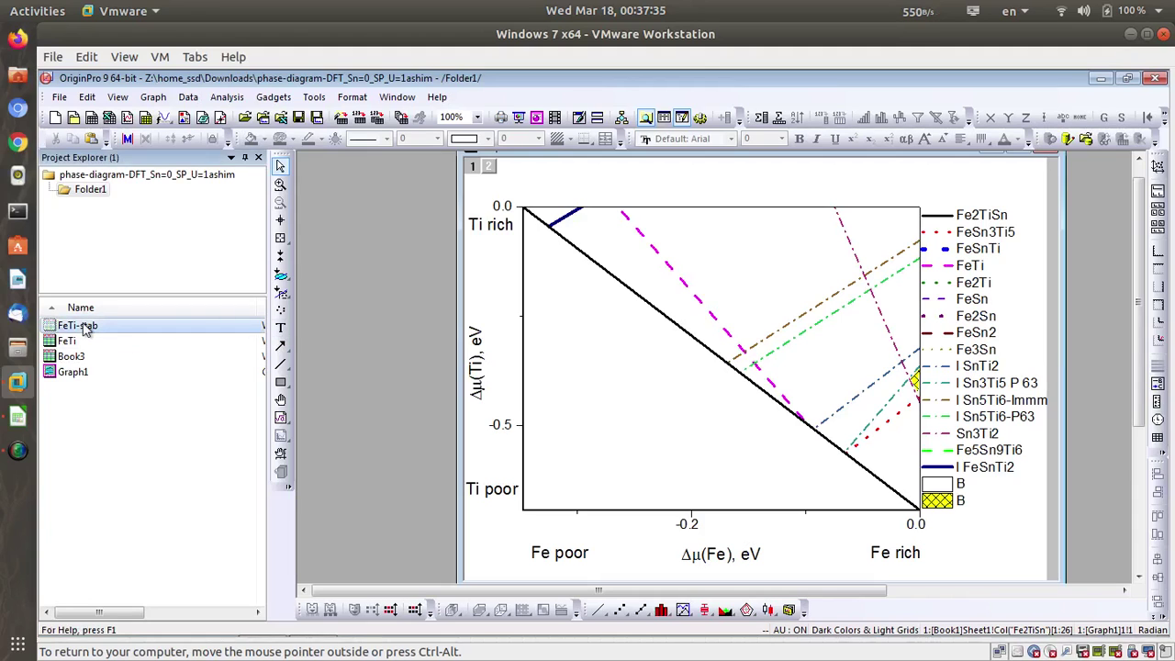
double_click(92, 326)
click(73, 340)
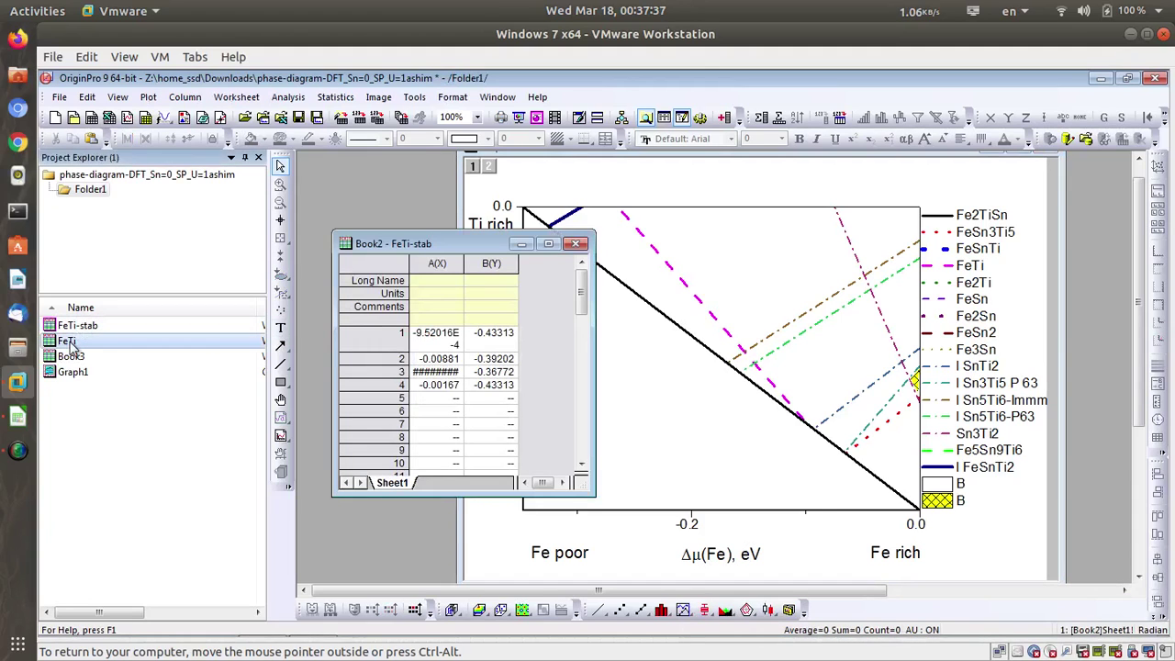
click(71, 356)
double_click(70, 358)
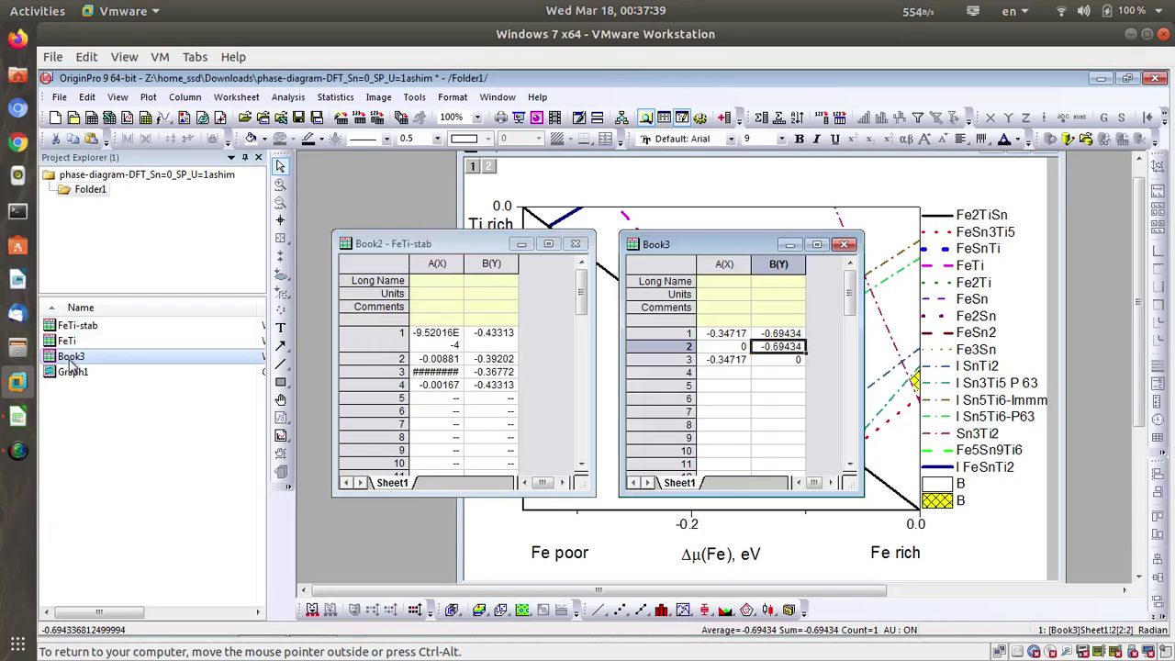
double_click(73, 372)
double_click(72, 358)
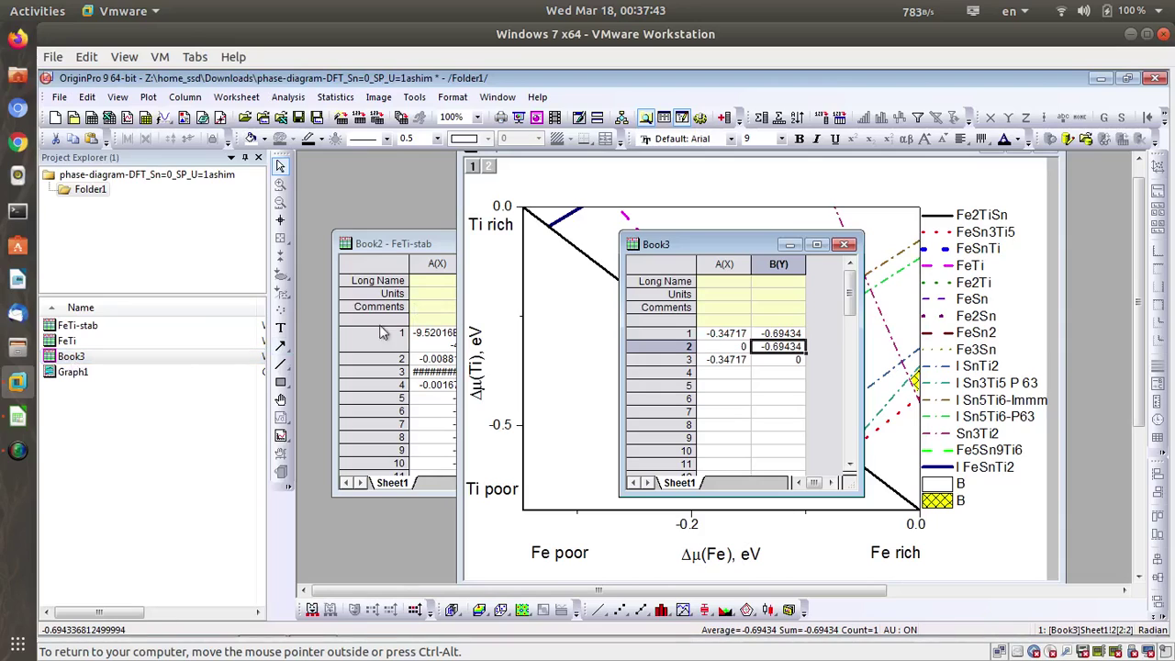
click(65, 342)
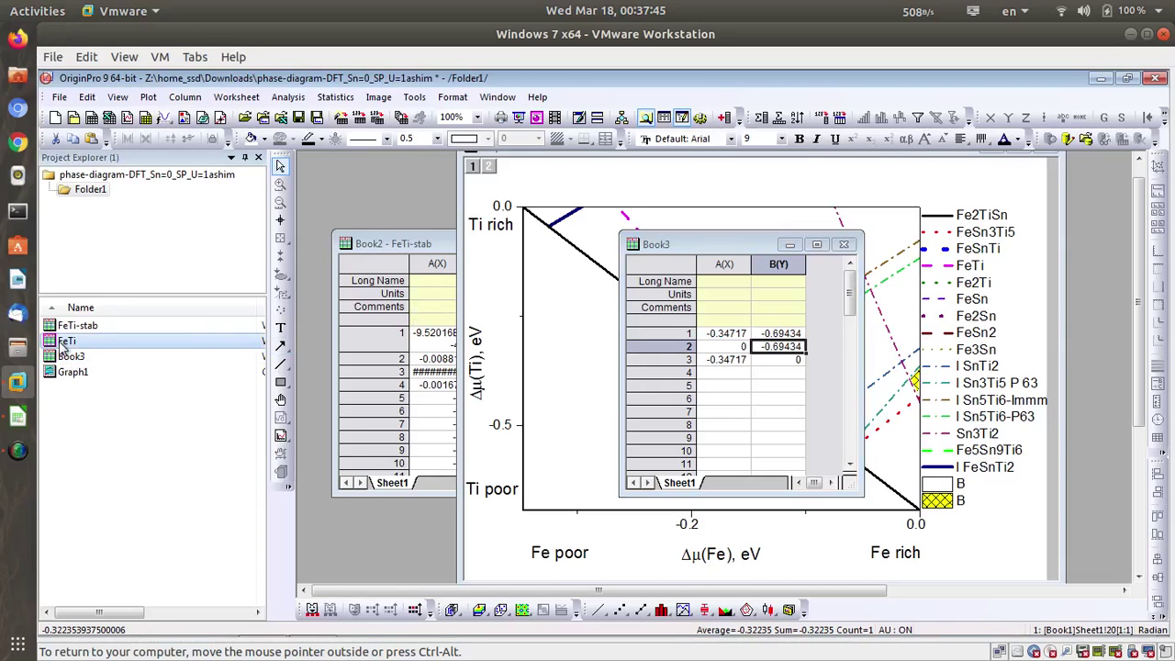
click(66, 353)
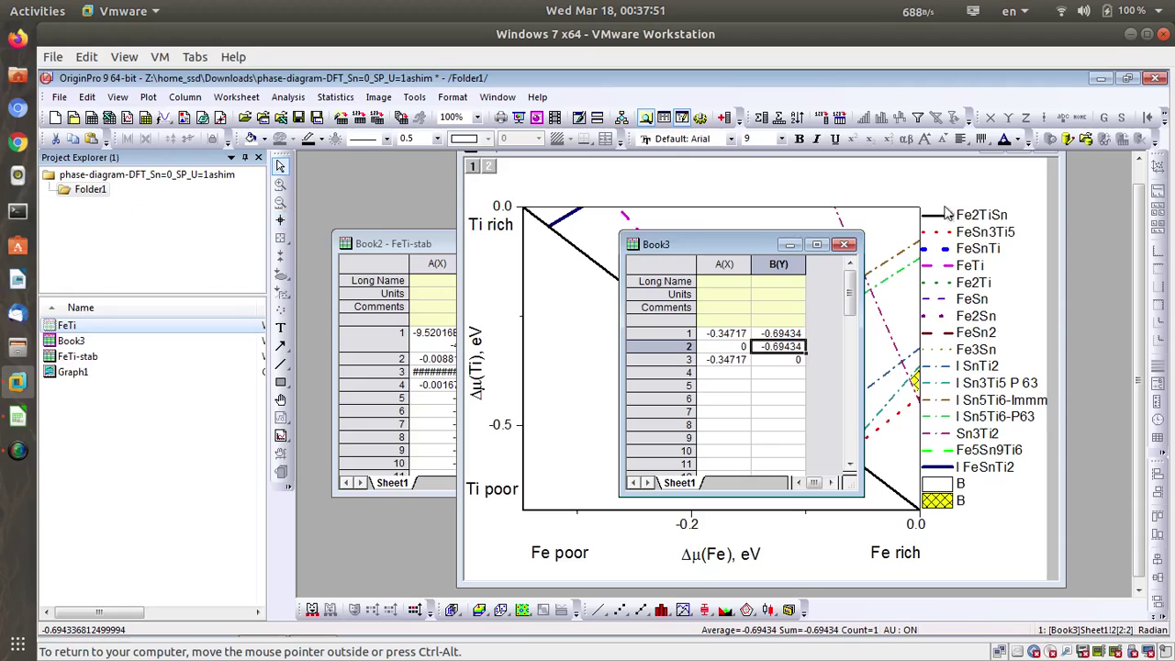
- Minimize the Book3, Graph1 and FeTi-stab windows to clear the workspace
scroll(1137, 365, up, 1)
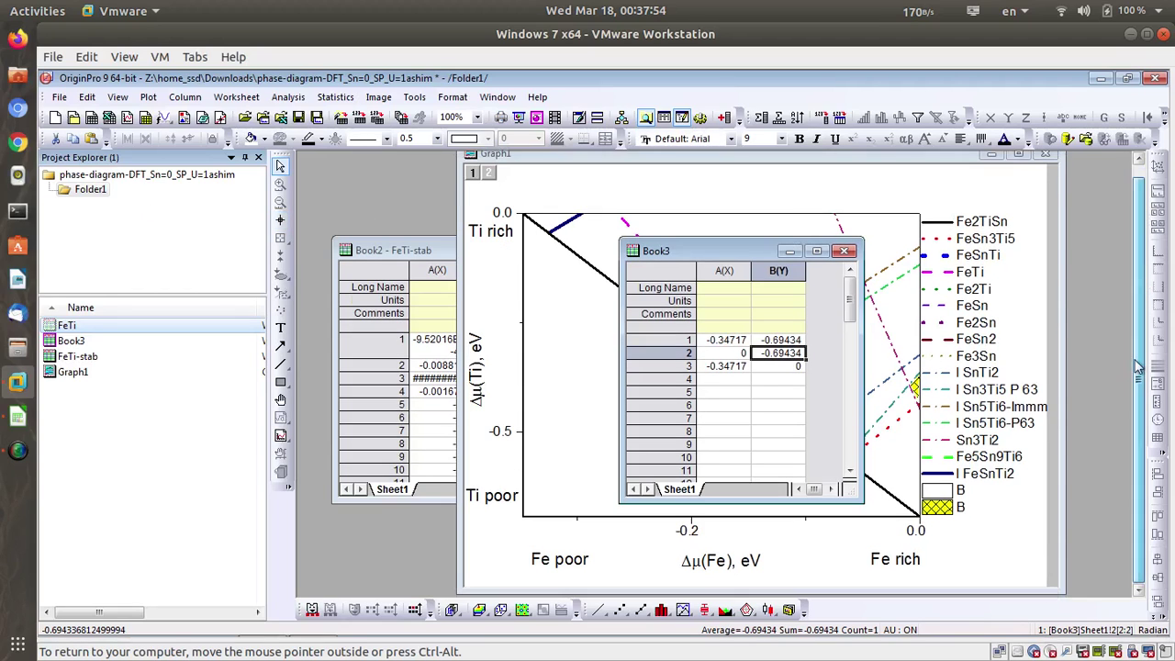
click(790, 250)
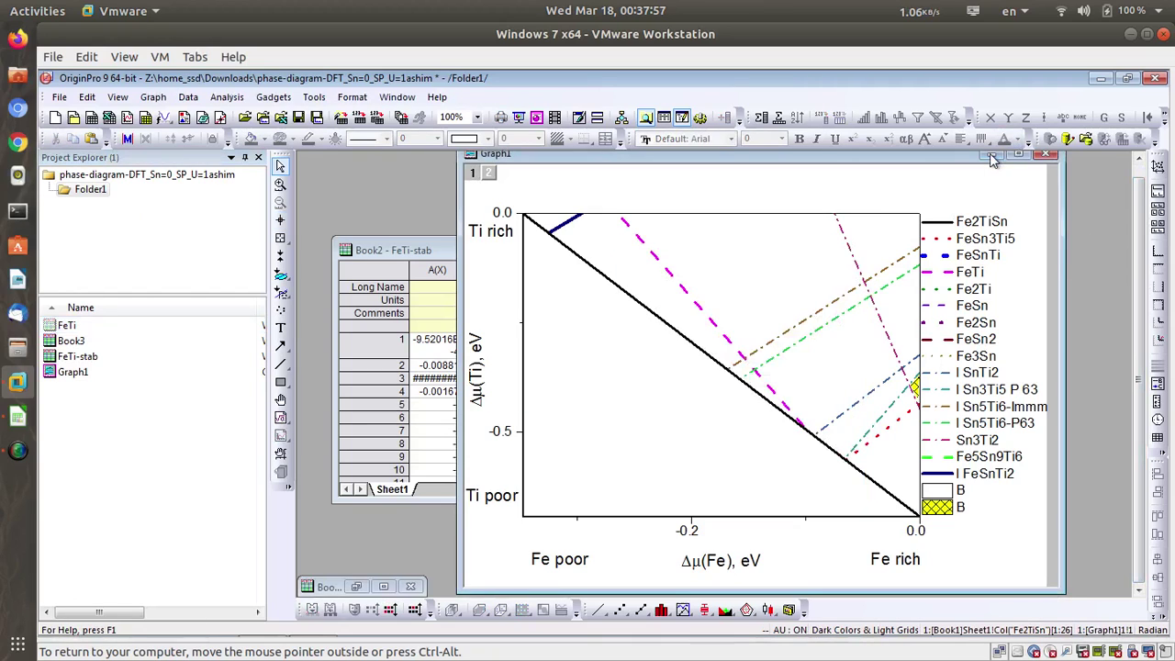
click(991, 154)
click(524, 249)
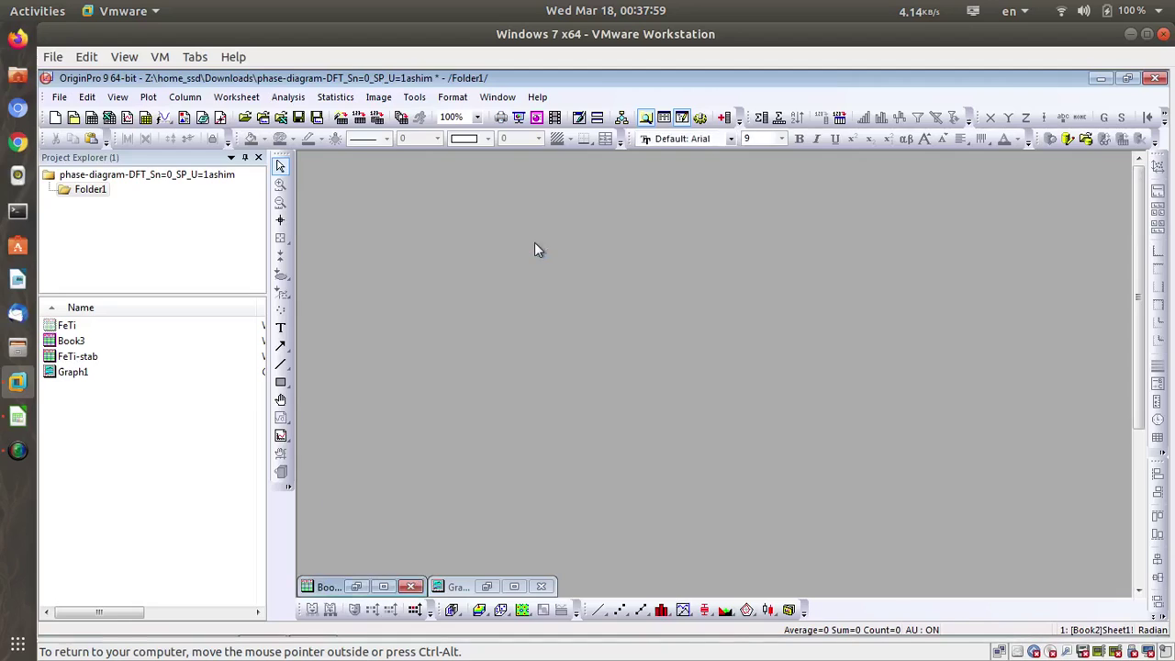
- Open the FeTi workbook and position its window so the compound columns from Fe2TiSn to Fe2Sn are in view
double_click(68, 327)
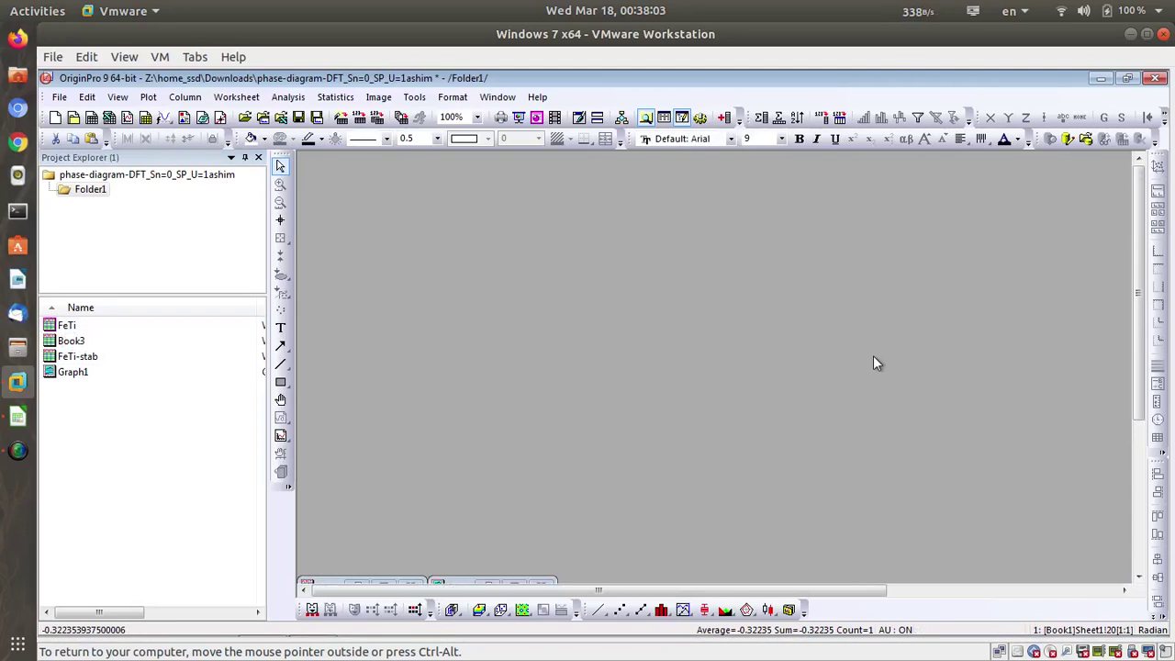
click(1136, 411)
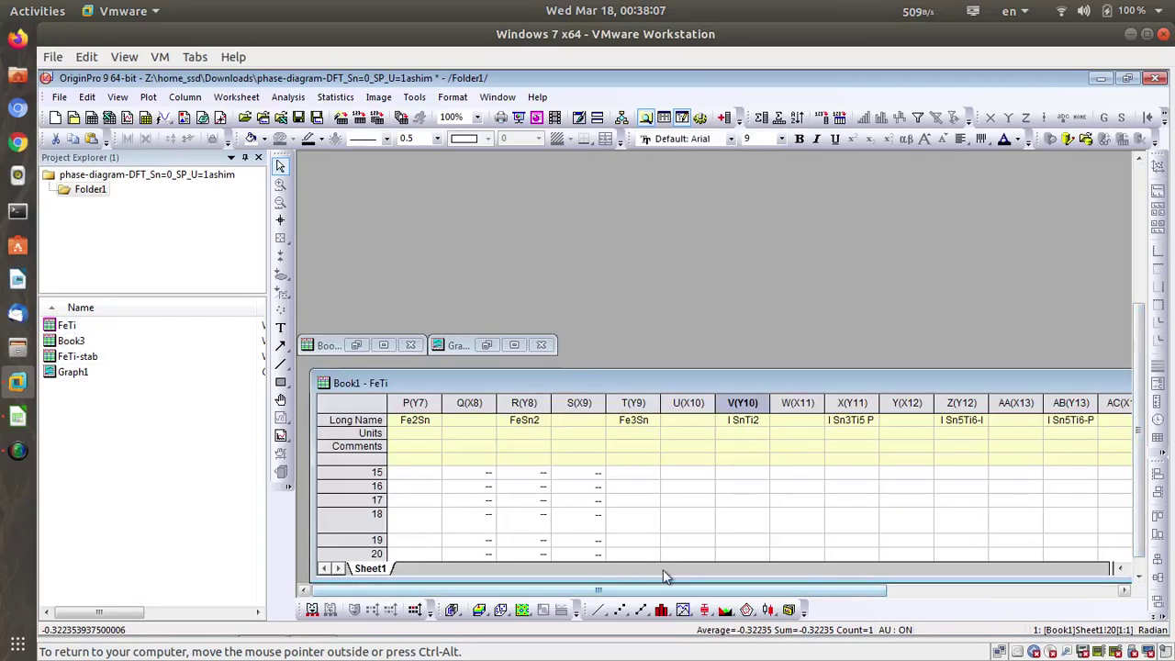
drag(969, 390, 980, 325)
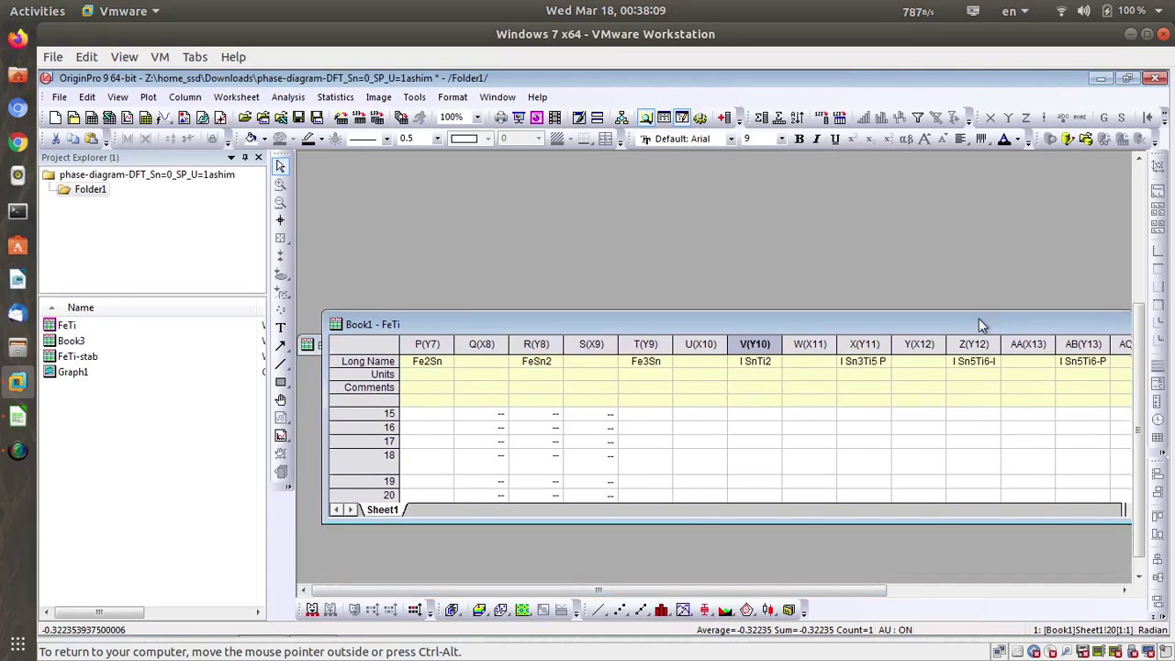
drag(1013, 370, 718, 284)
drag(971, 459, 683, 448)
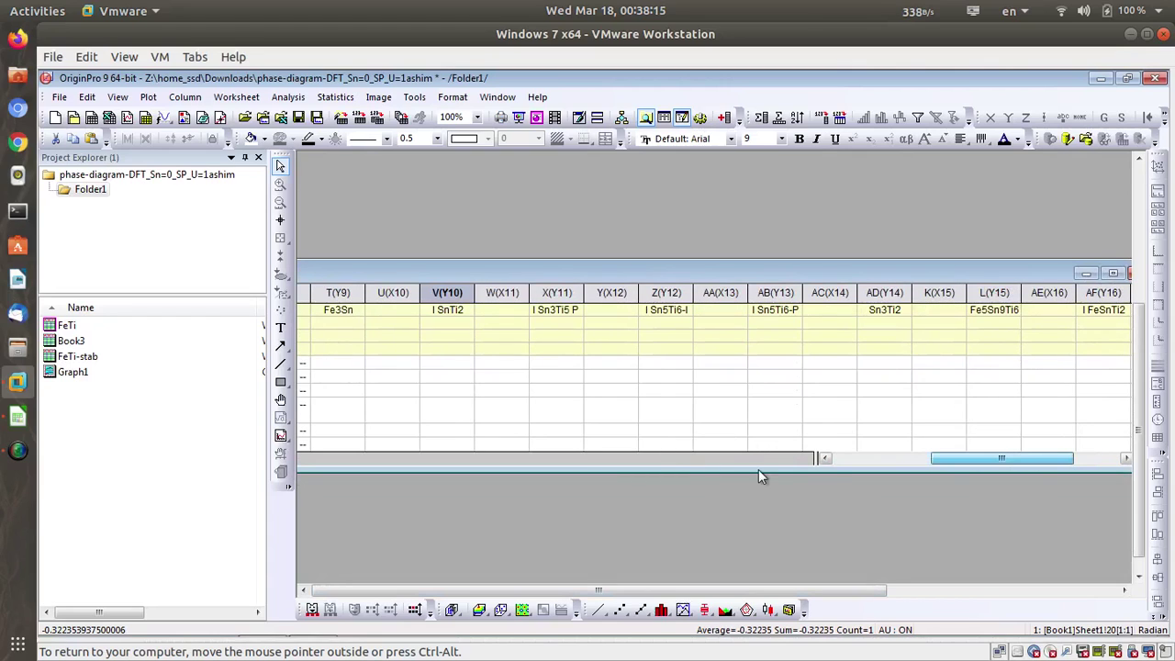
drag(758, 471, 822, 464)
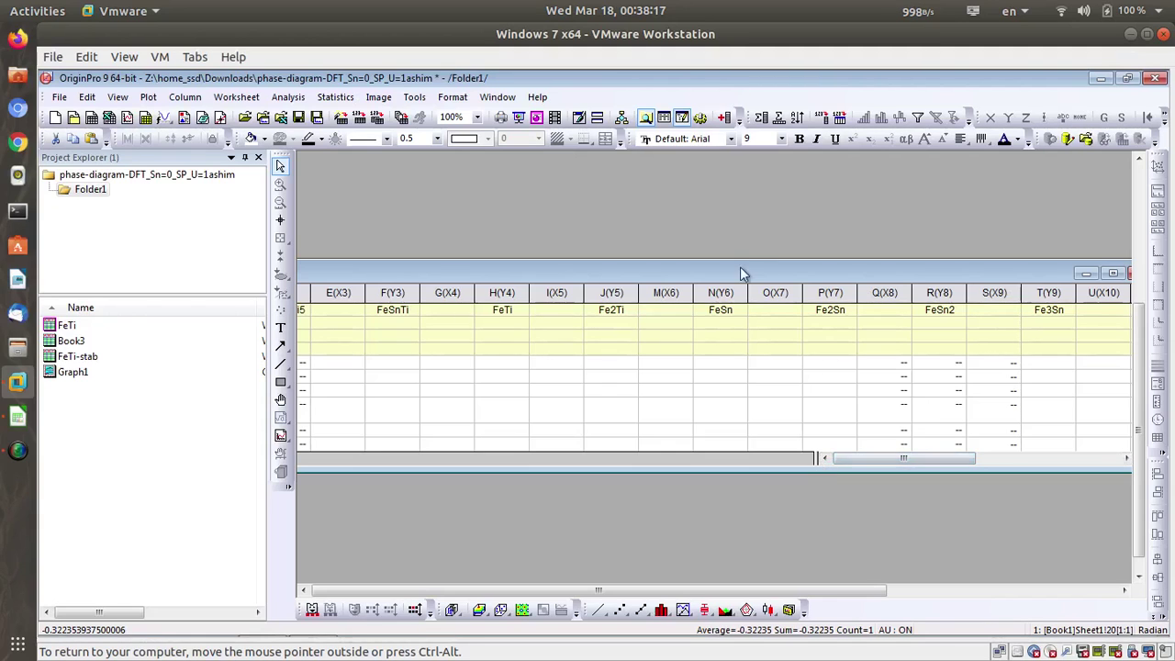
drag(740, 269, 883, 236)
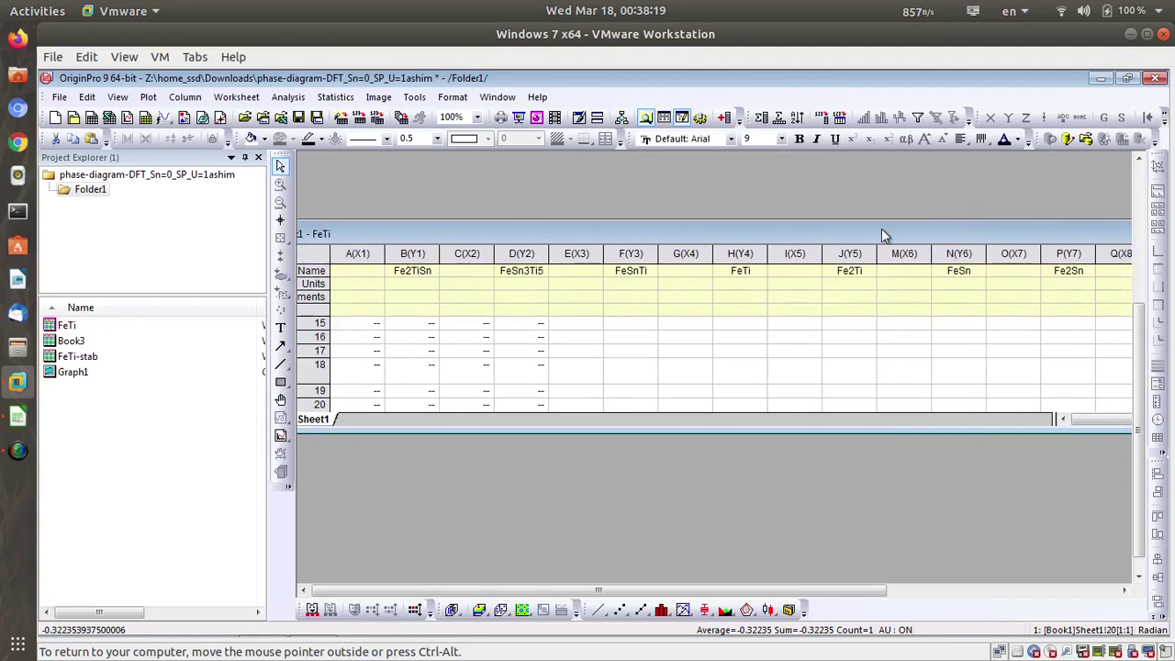
drag(955, 234, 942, 221)
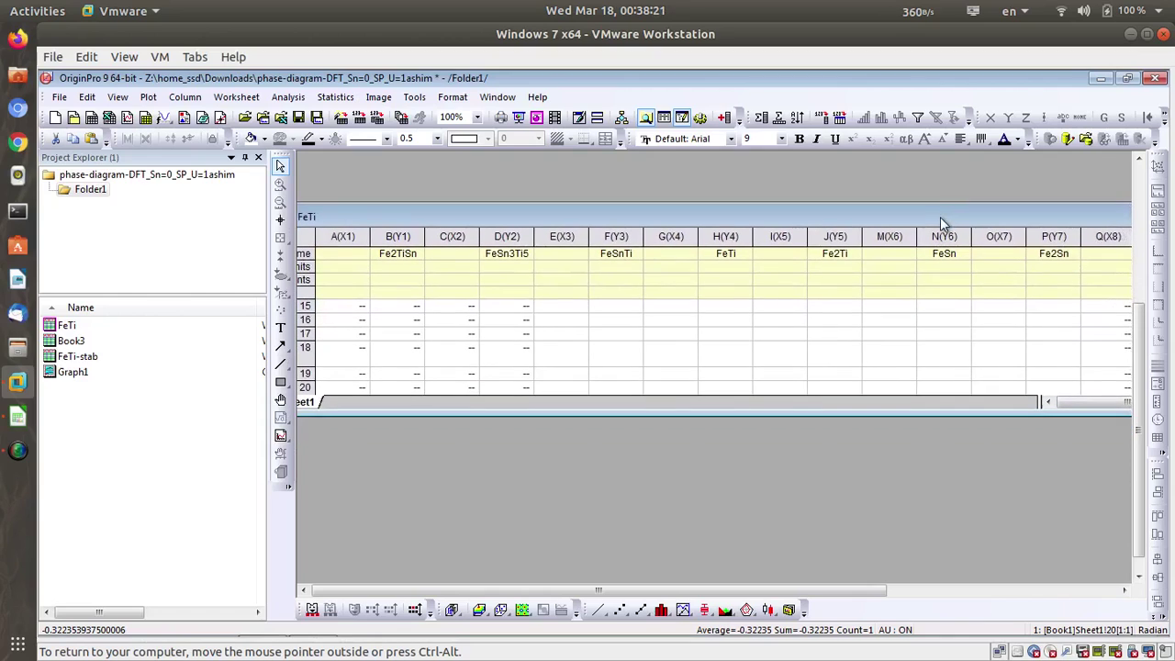
- Reopen Book3 and FeTi-stab for a check, and bring the FeTi workbook back to the front
double_click(82, 341)
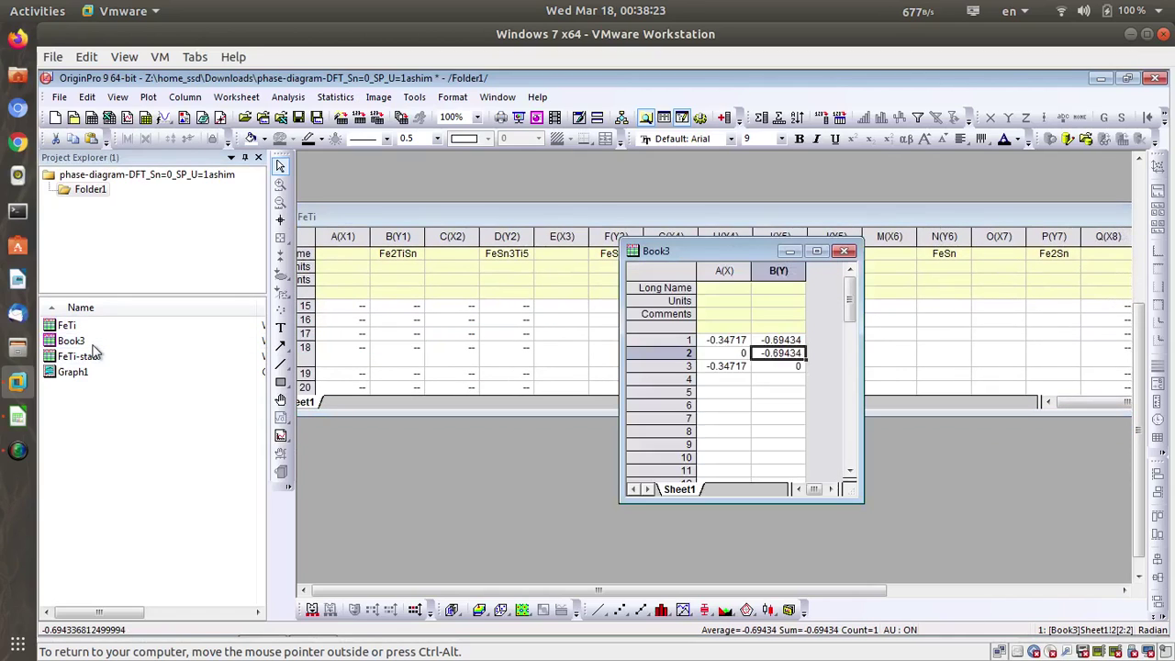
double_click(81, 357)
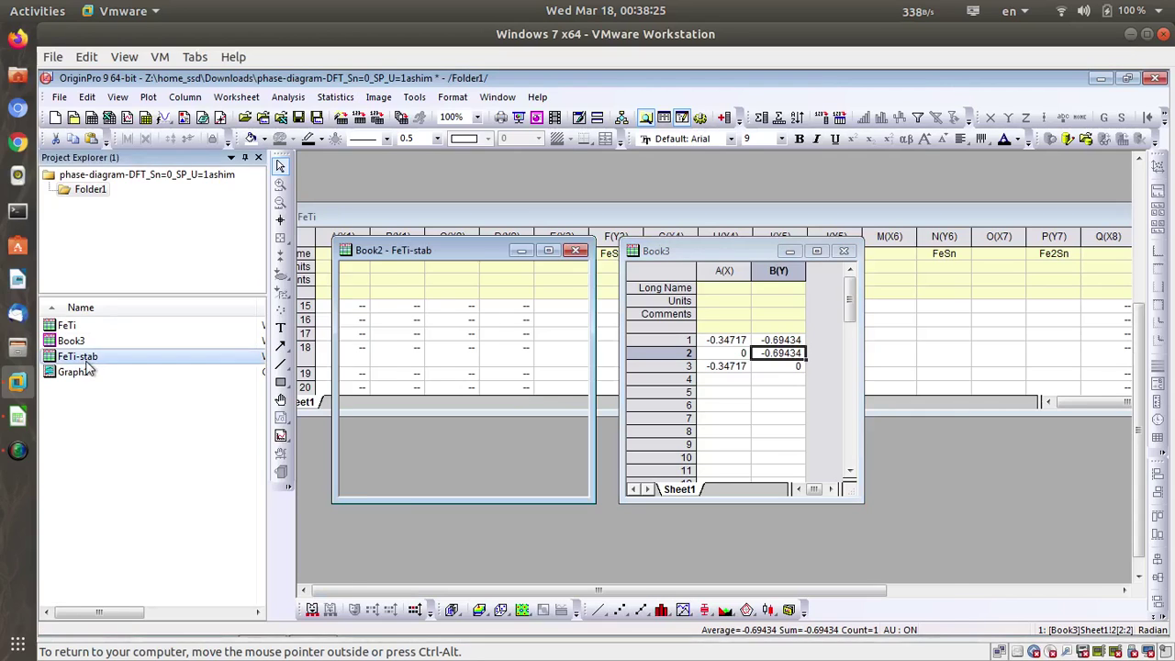
click(741, 221)
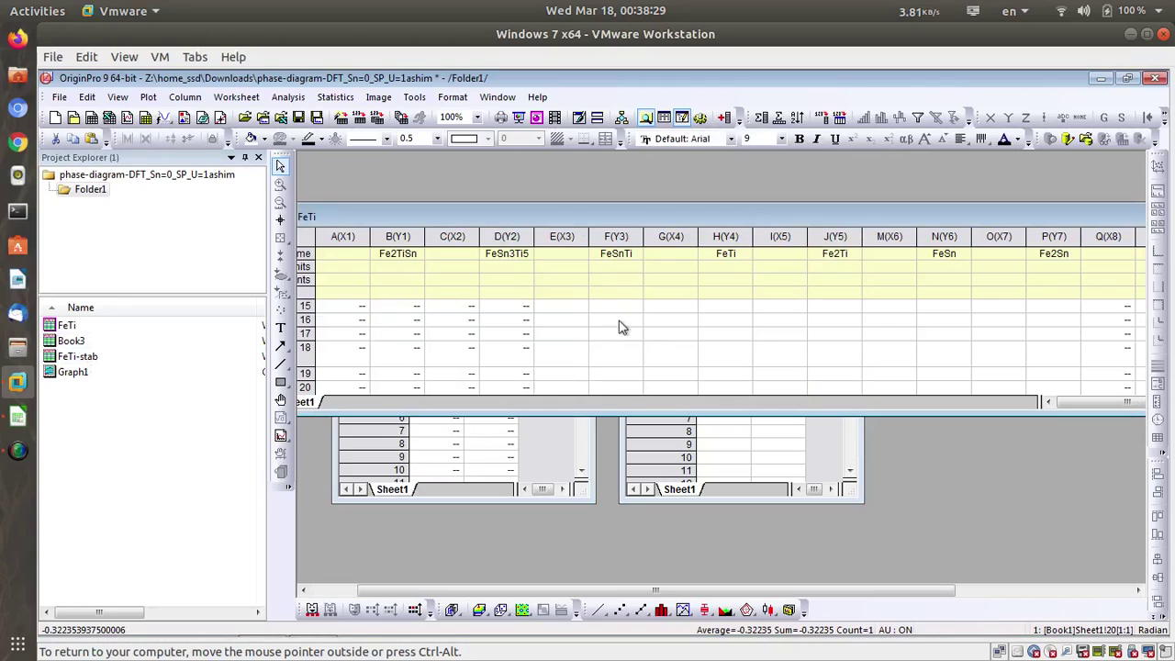
- Enter 0 and -0.65 in rows 15 and 16 of the Fe2Ti column J
click(840, 308)
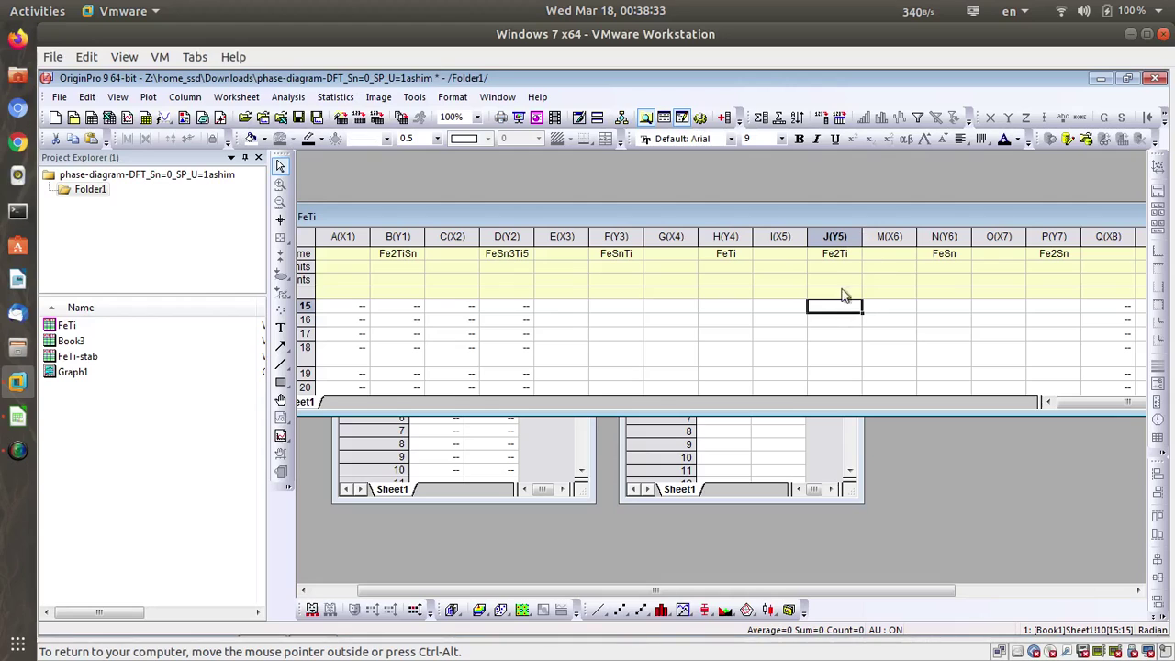
drag(831, 317, 831, 333)
text(0)
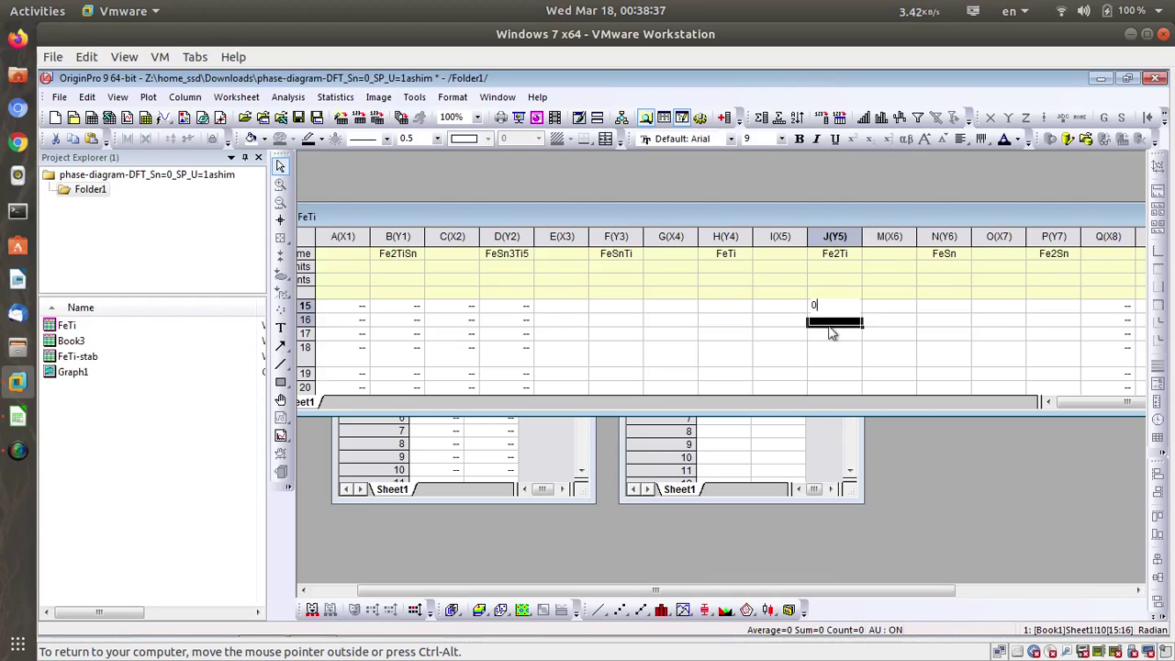
key(Return)
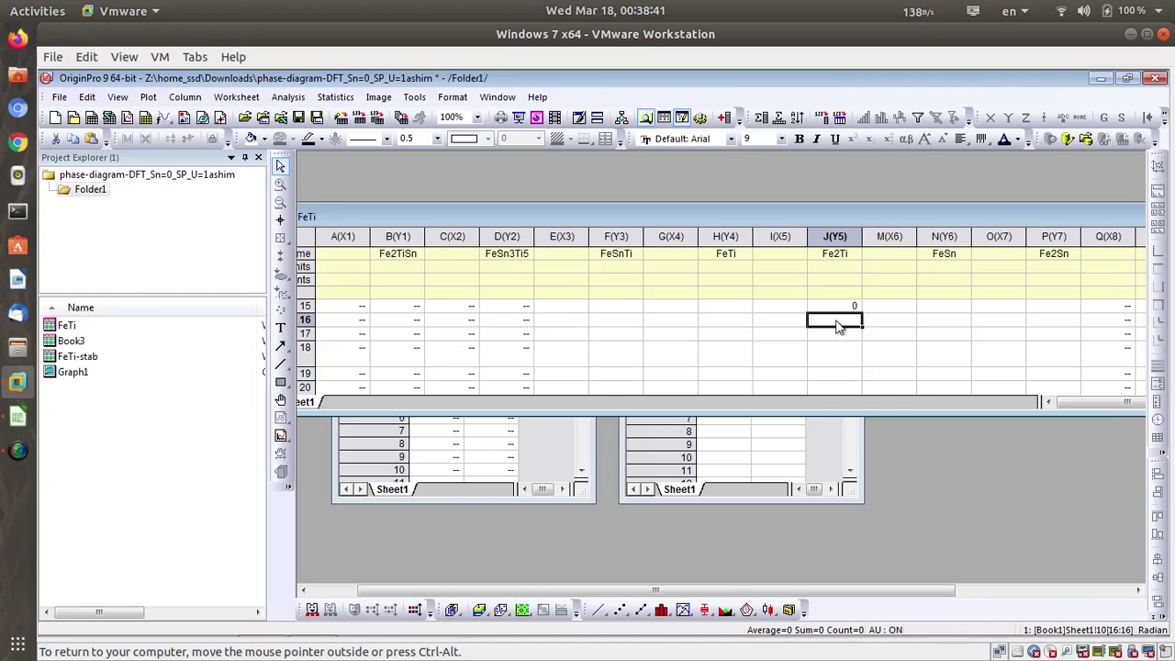
double_click(837, 319)
key(Tab)
key(Up)
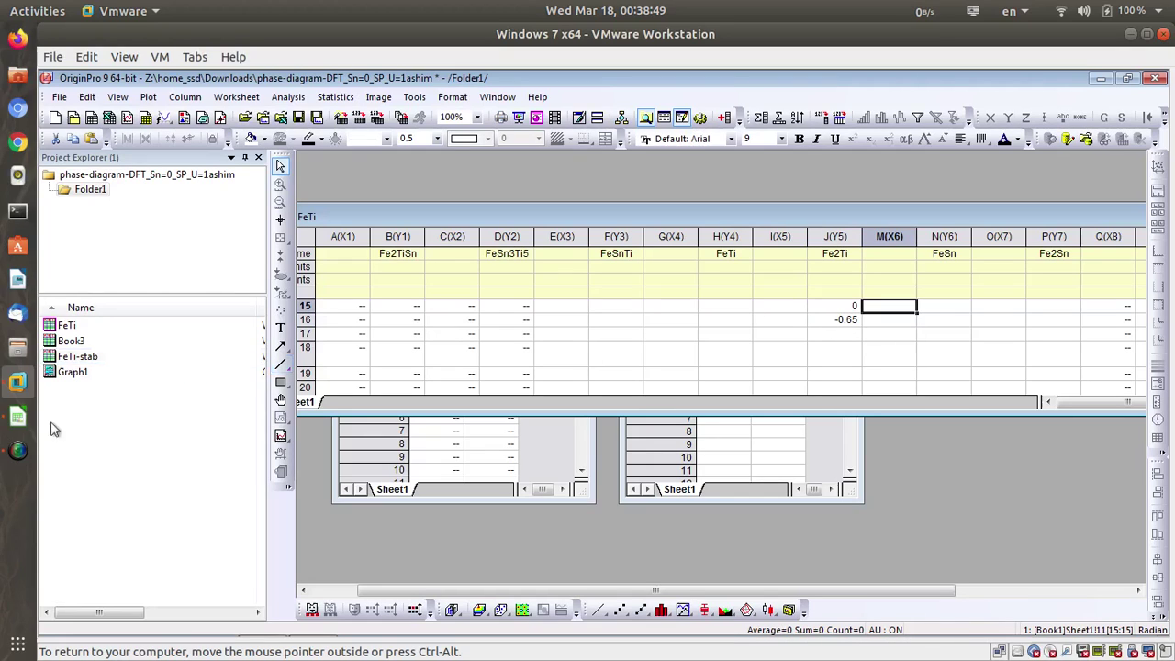
- Copy the D67:E67 limits from the Calc spreadsheet into OriginPro column M, with 0.2386025 in row 15 and 2.7971735 in row 16
click(19, 416)
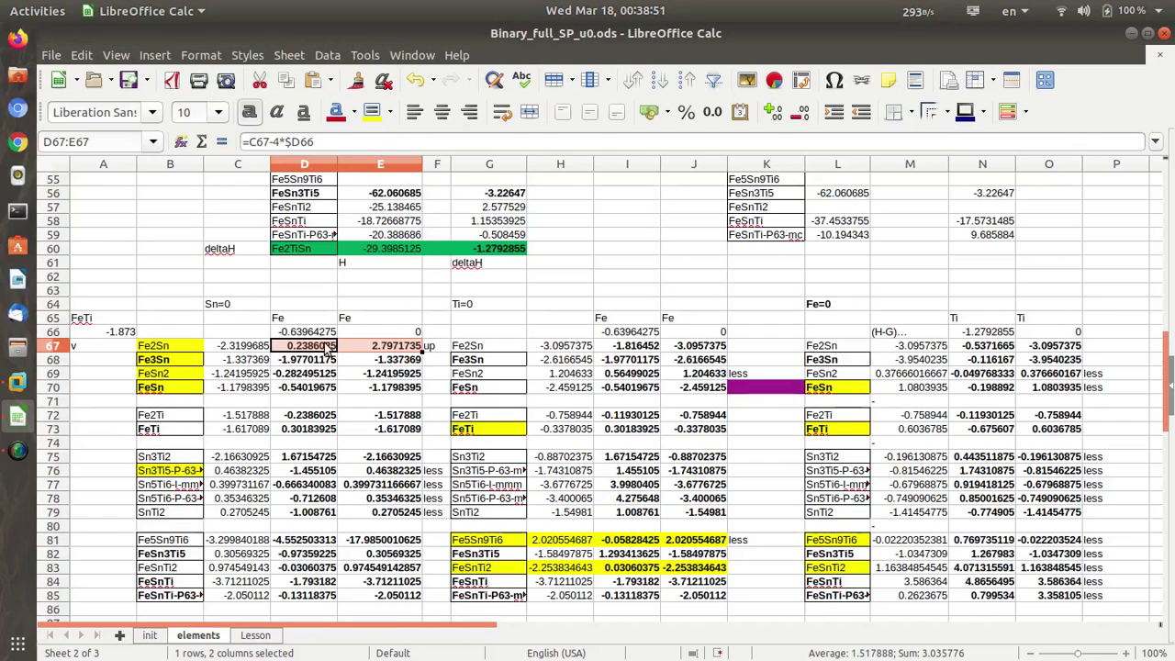
click(1131, 33)
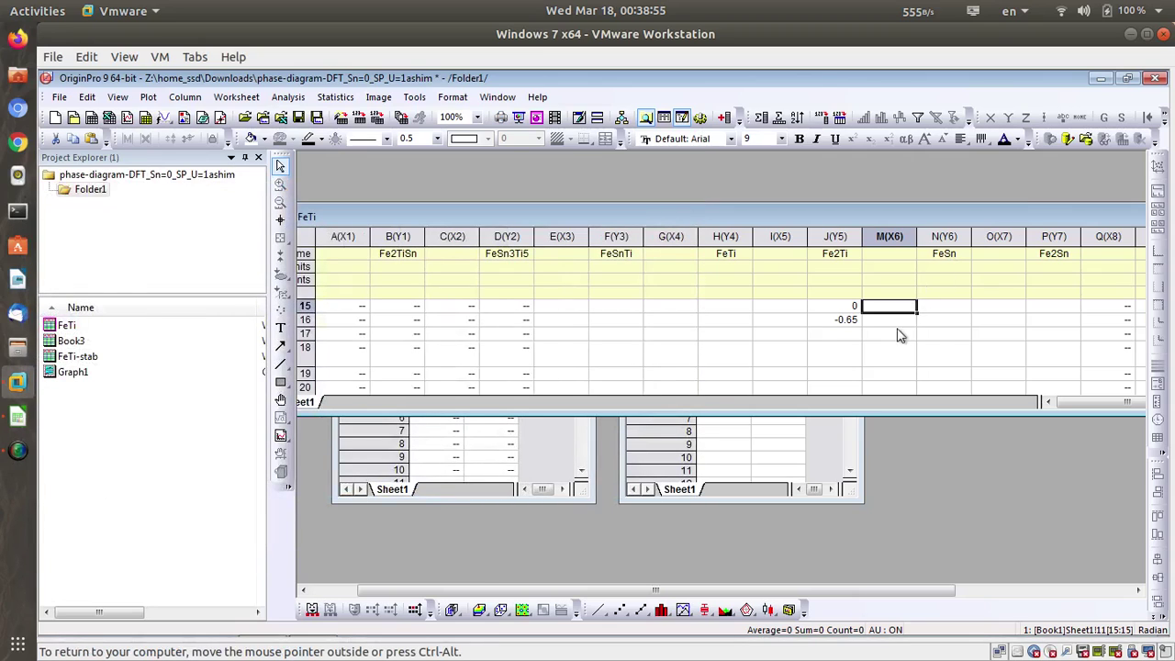
text(0.2386025	2.79717)
click(958, 308)
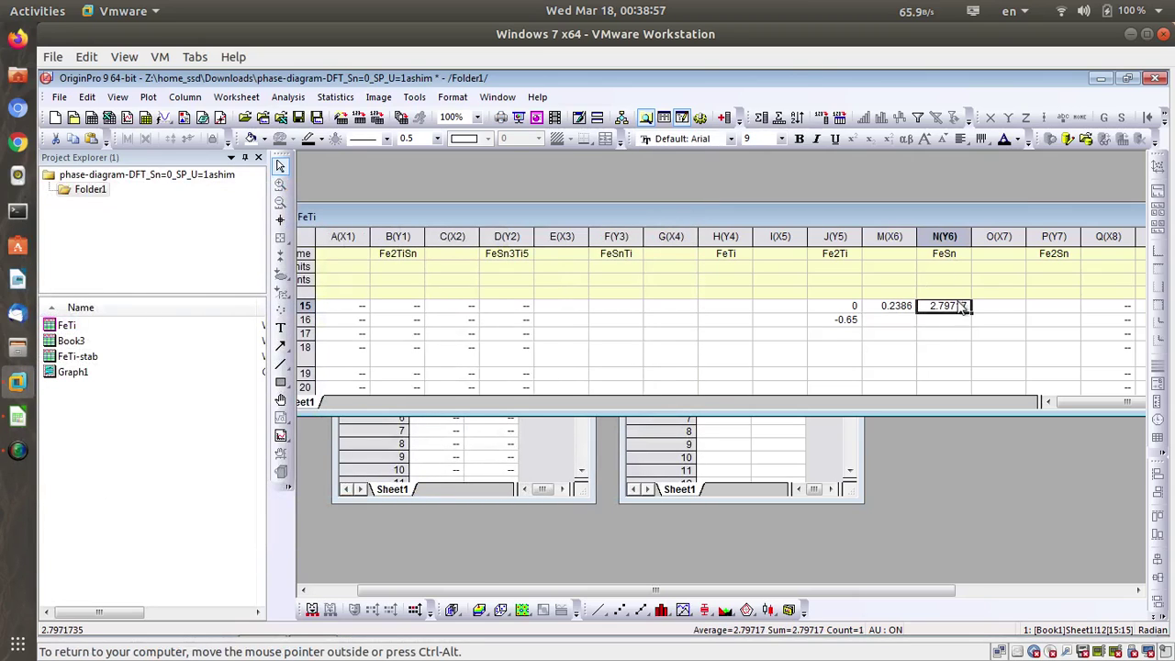
key(Delete)
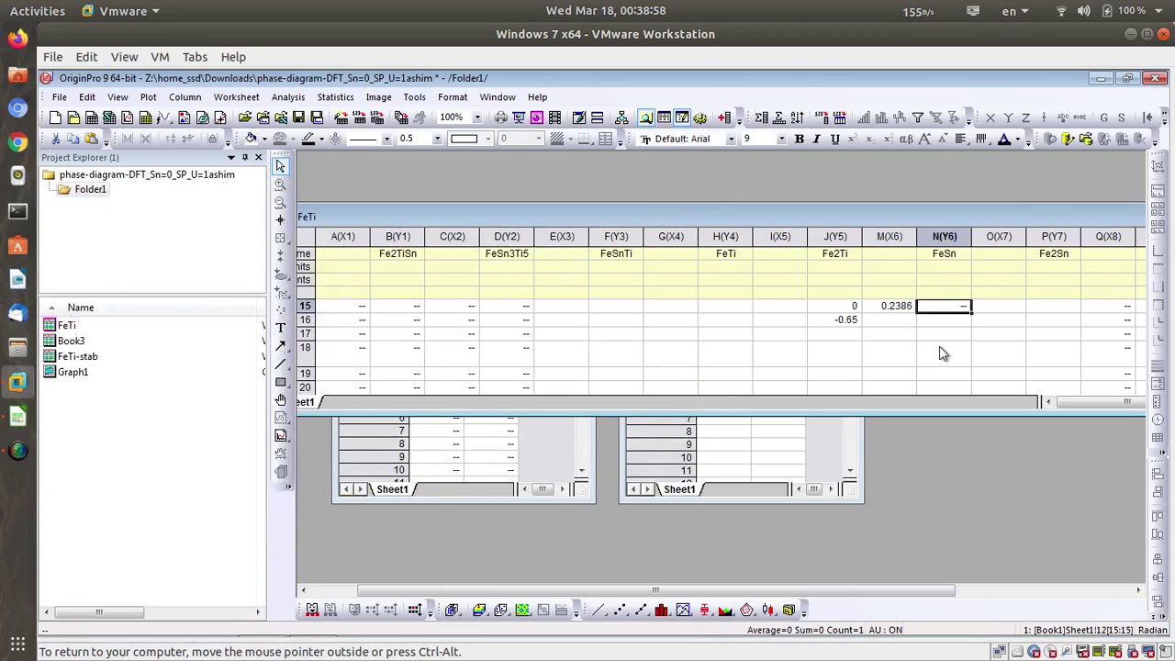
click(896, 328)
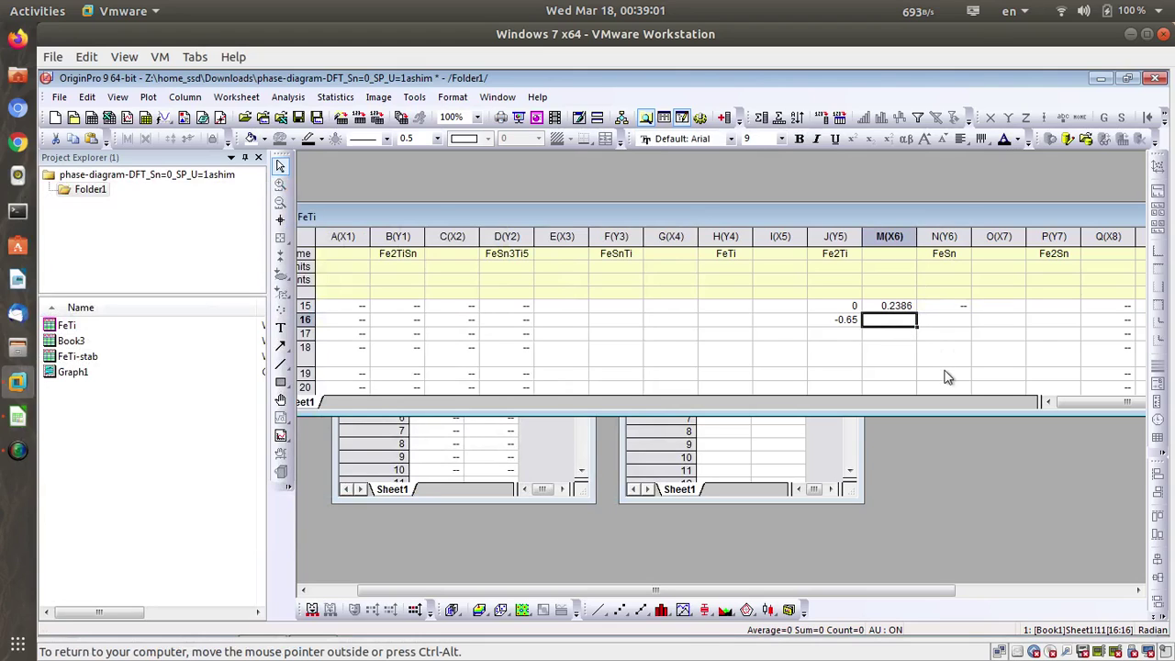
text(2.79717)
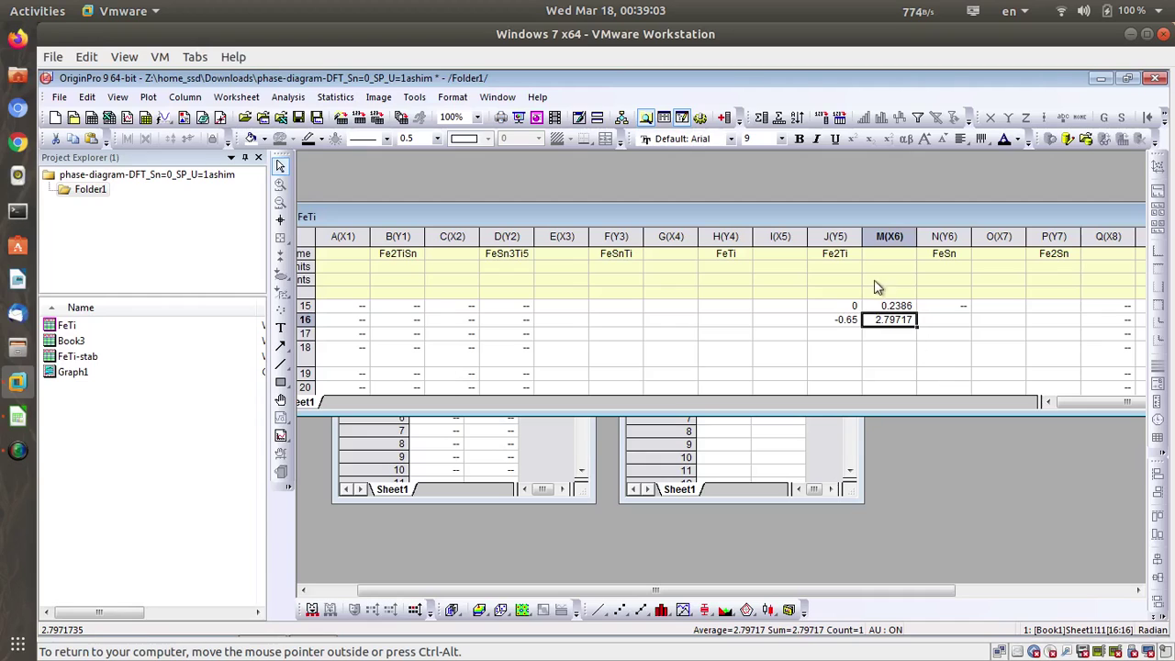
- Clear the two limit values from rows 15 and 16 of column M
click(892, 351)
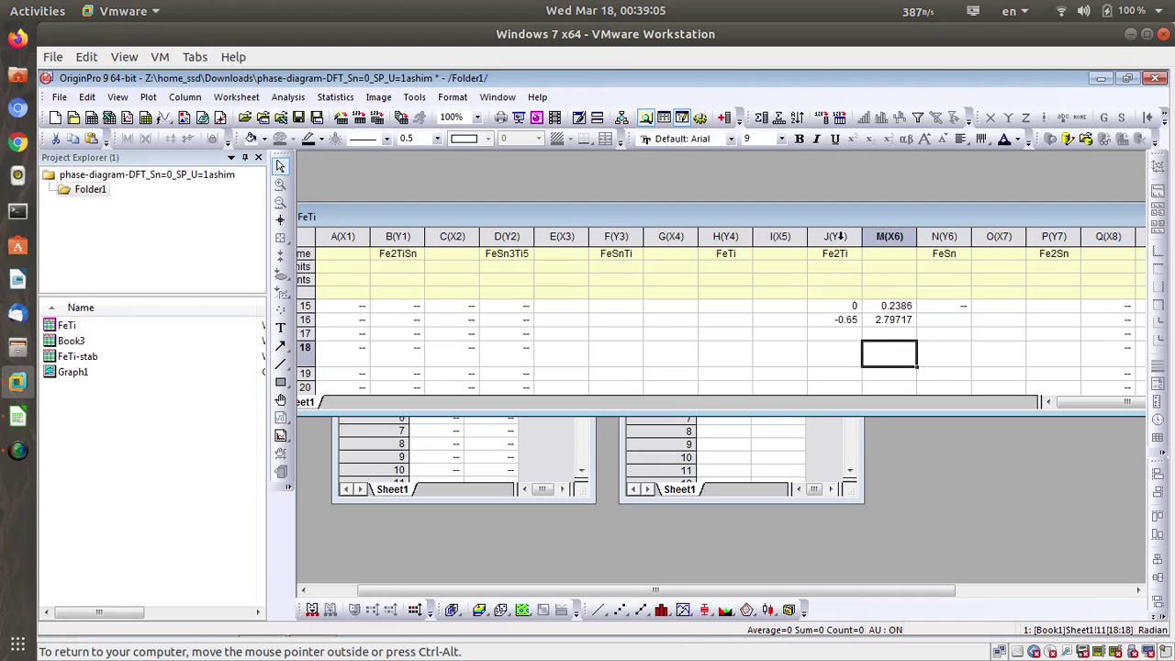
click(833, 236)
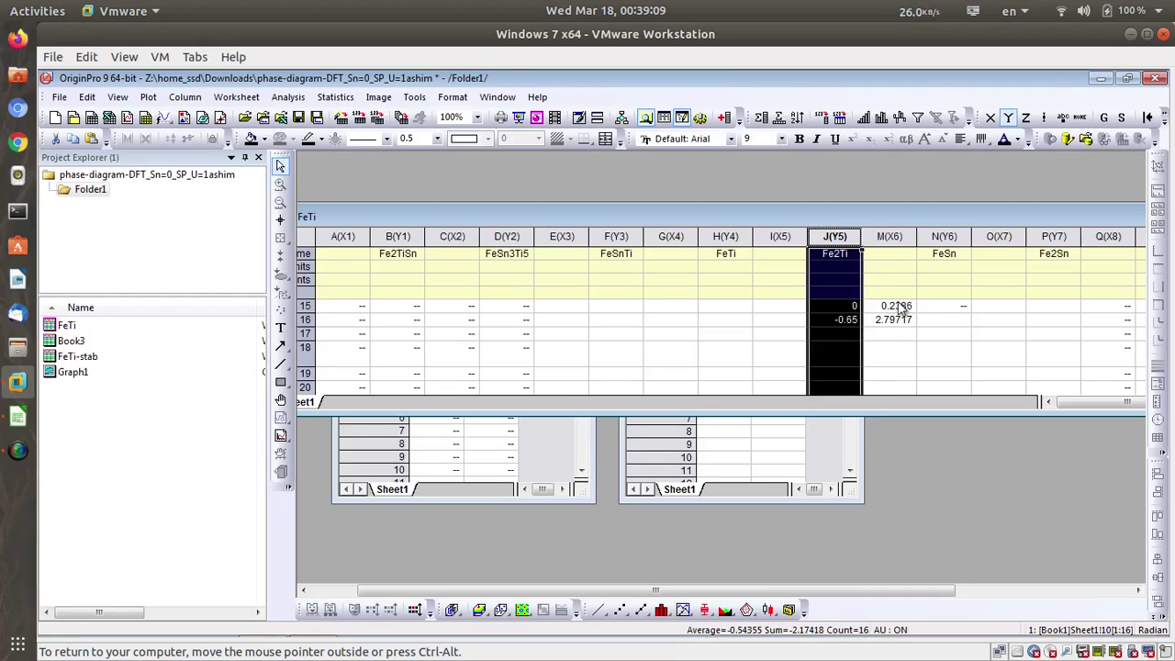
drag(891, 307, 886, 321)
key(Delete)
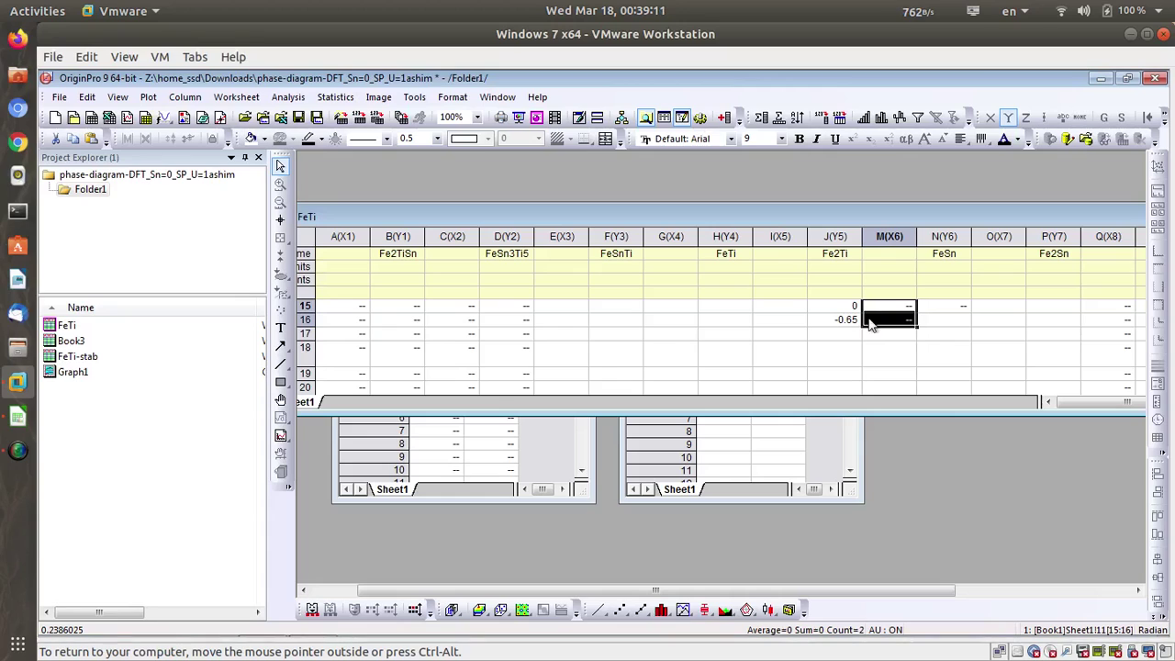
- Re-enter the Fe2Ti line data in rows 15 and 16, with 0 and -0.65 in column I and 0.2386 and 2.79717 in column J
text(0.2386 2.79717)
key(shift+Left)
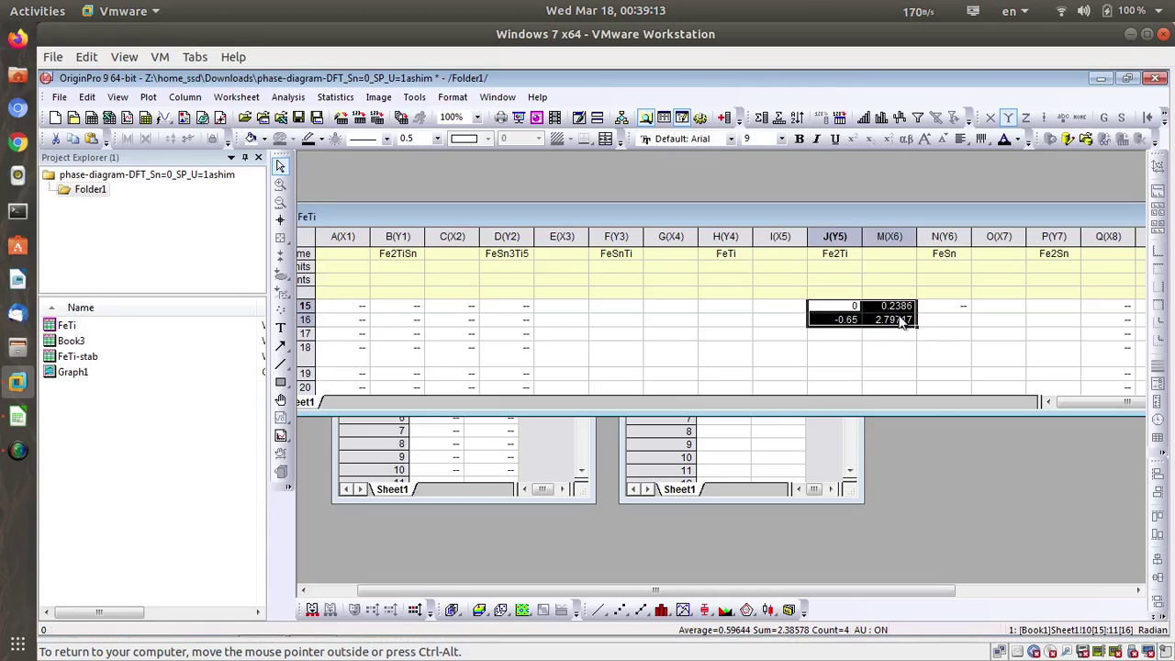
key(Delete)
key(Left)
text(0	0.2386 -0.65	2.79717)
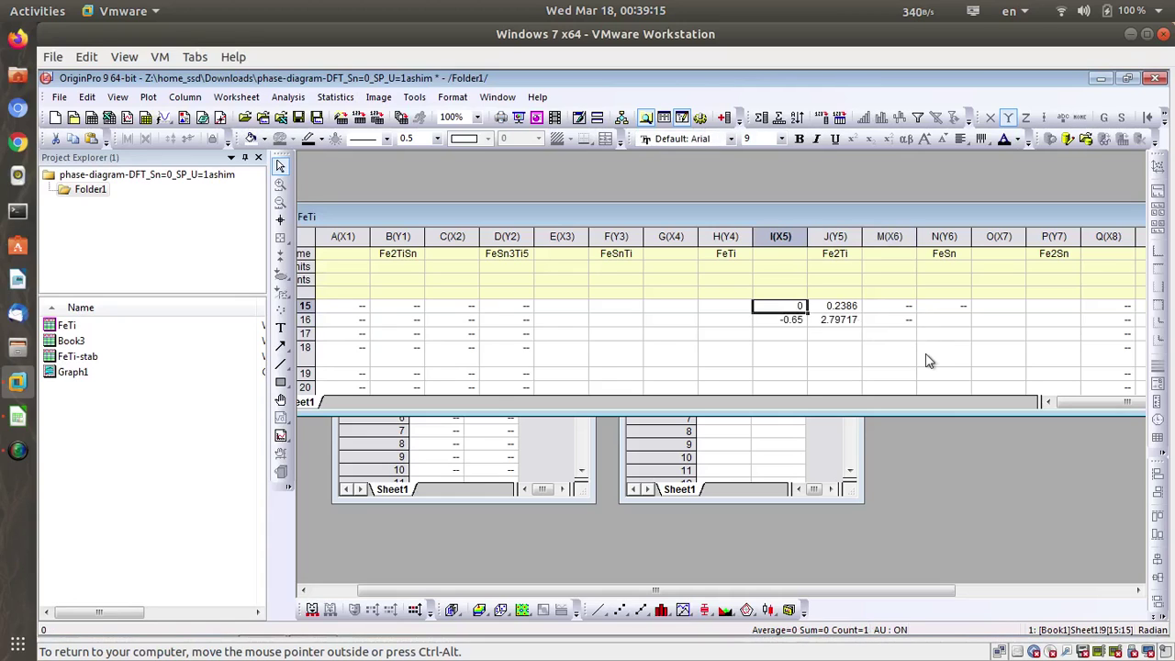
- Select columns I and J, open Graph1 and review the data plots listed in its plot properties without changing anything
click(918, 349)
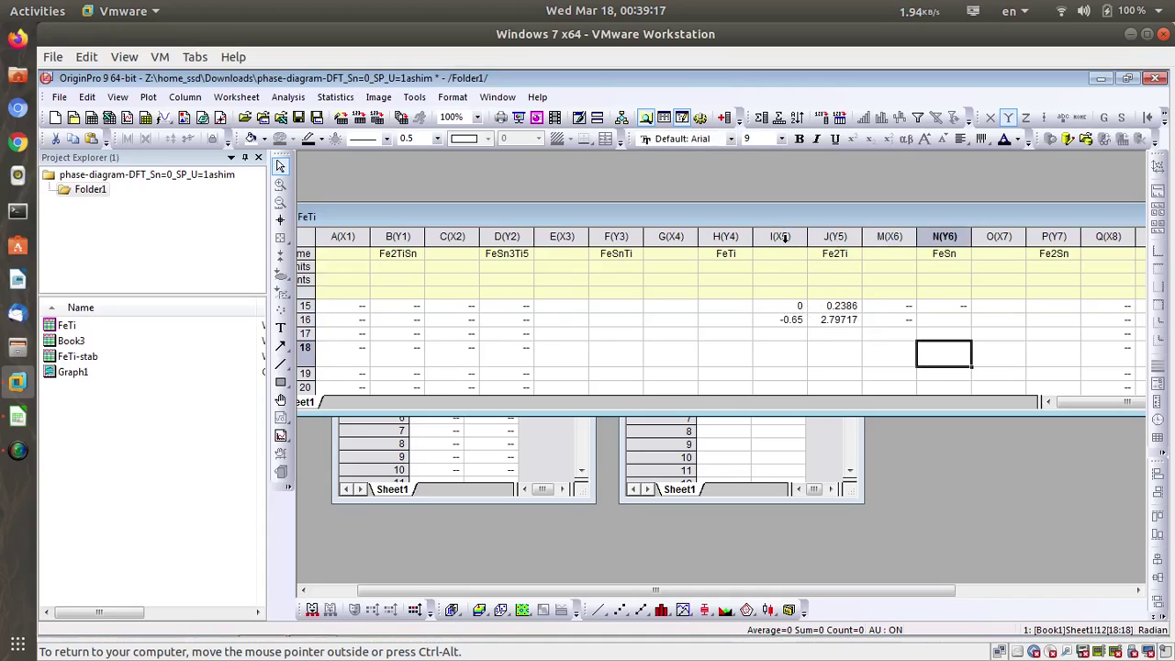
drag(781, 237, 834, 236)
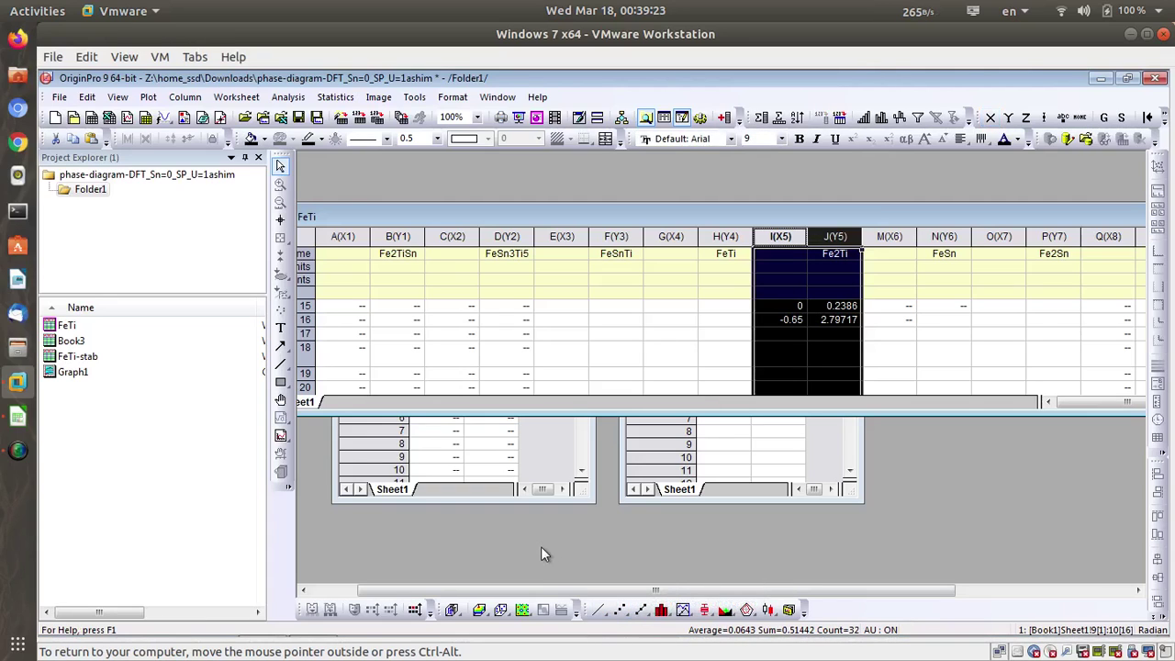
double_click(73, 372)
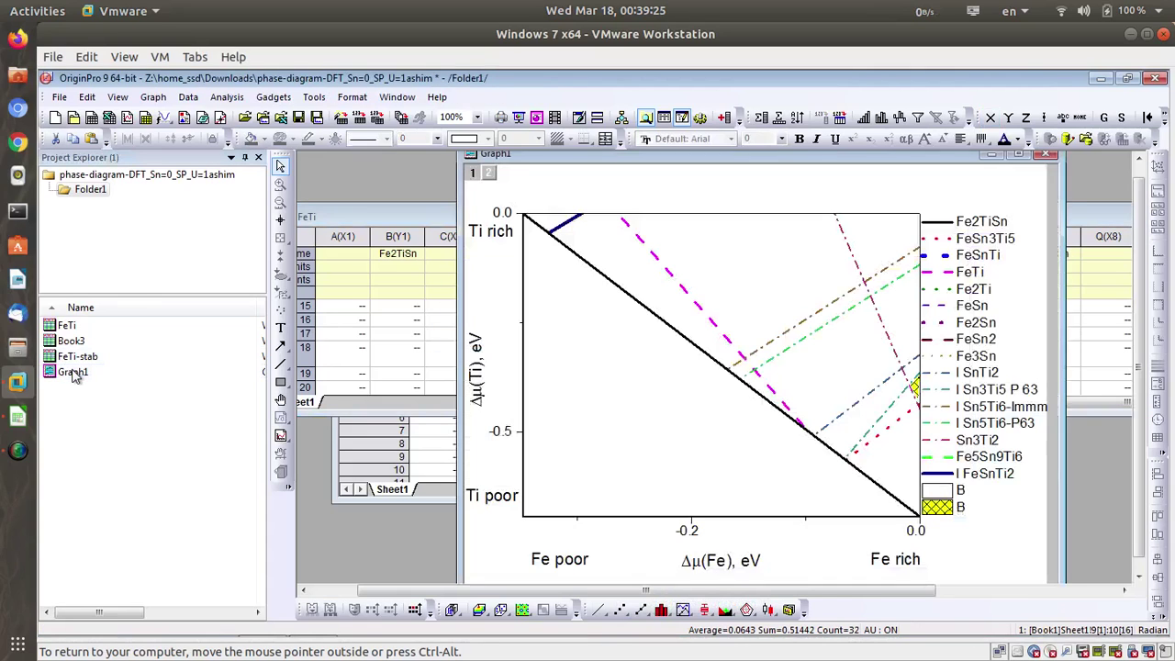
click(747, 364)
double_click(747, 364)
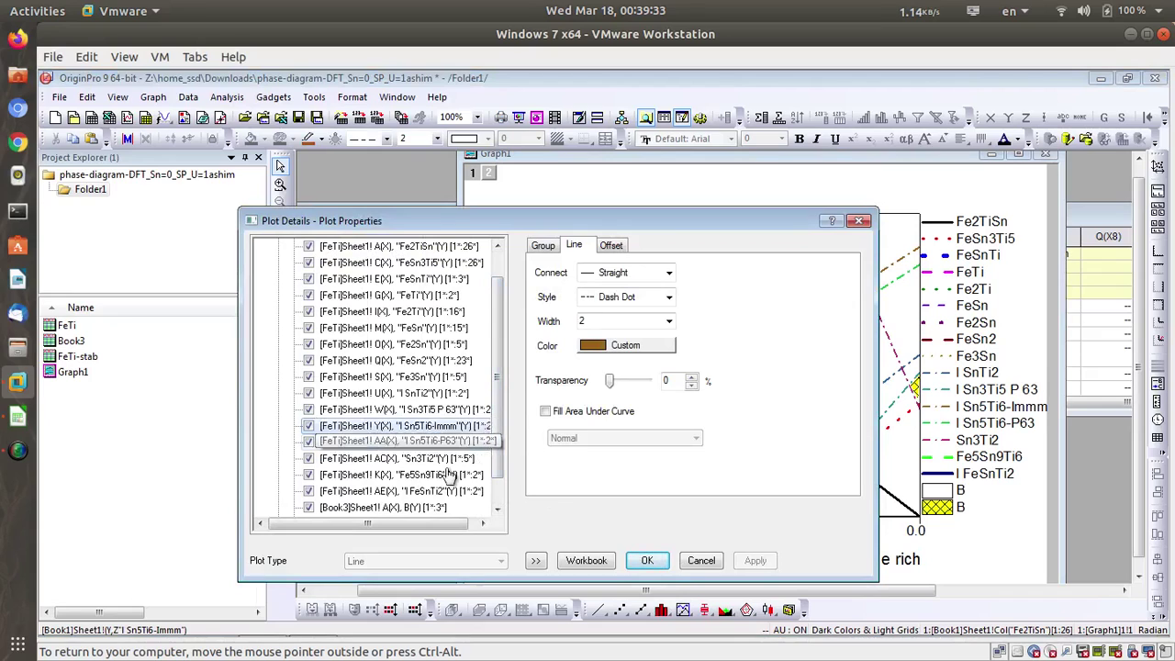
mouse_move(420, 526)
mouse_down()
mouse_move(466, 528)
mouse_move(420, 528)
mouse_up()
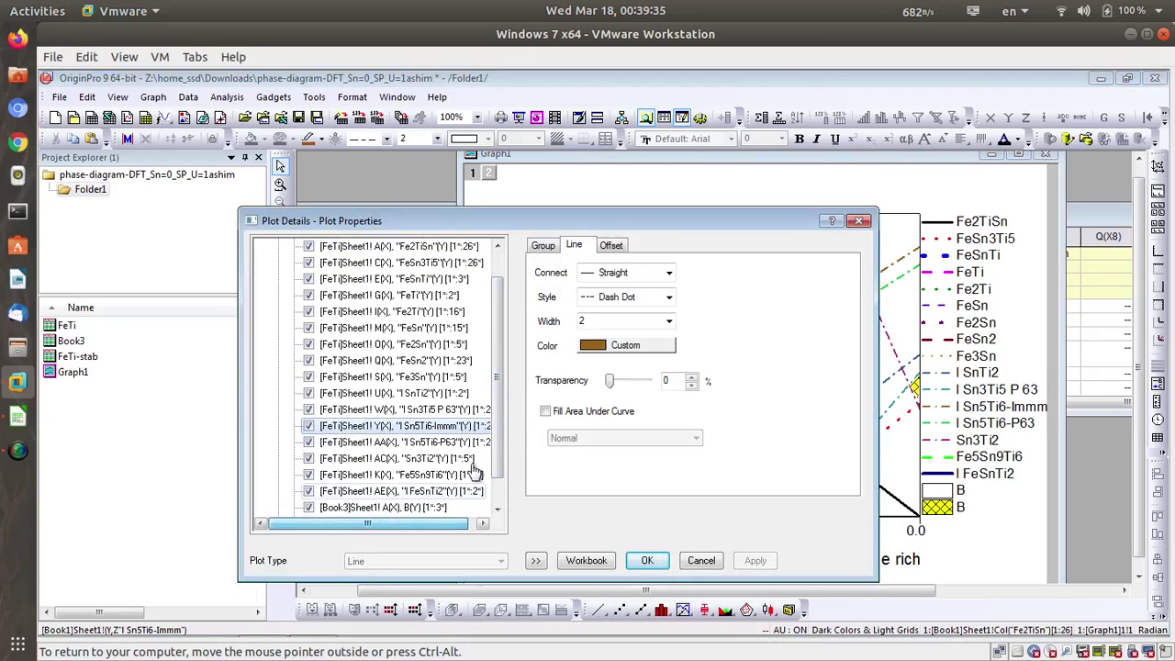
drag(499, 409, 503, 331)
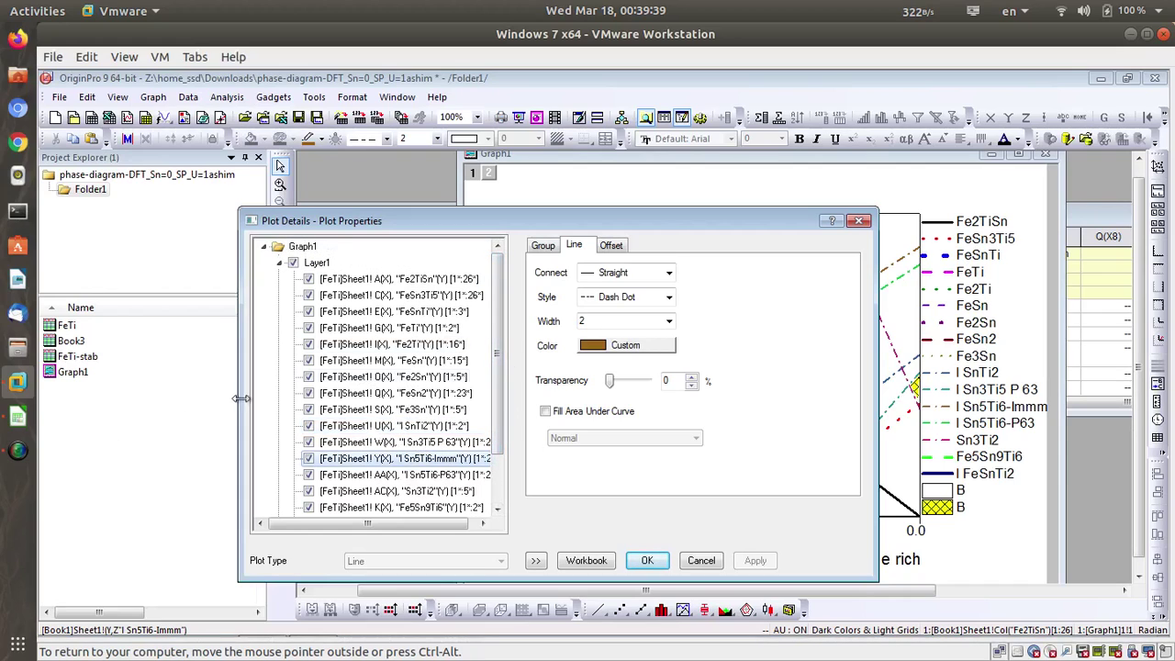
click(858, 223)
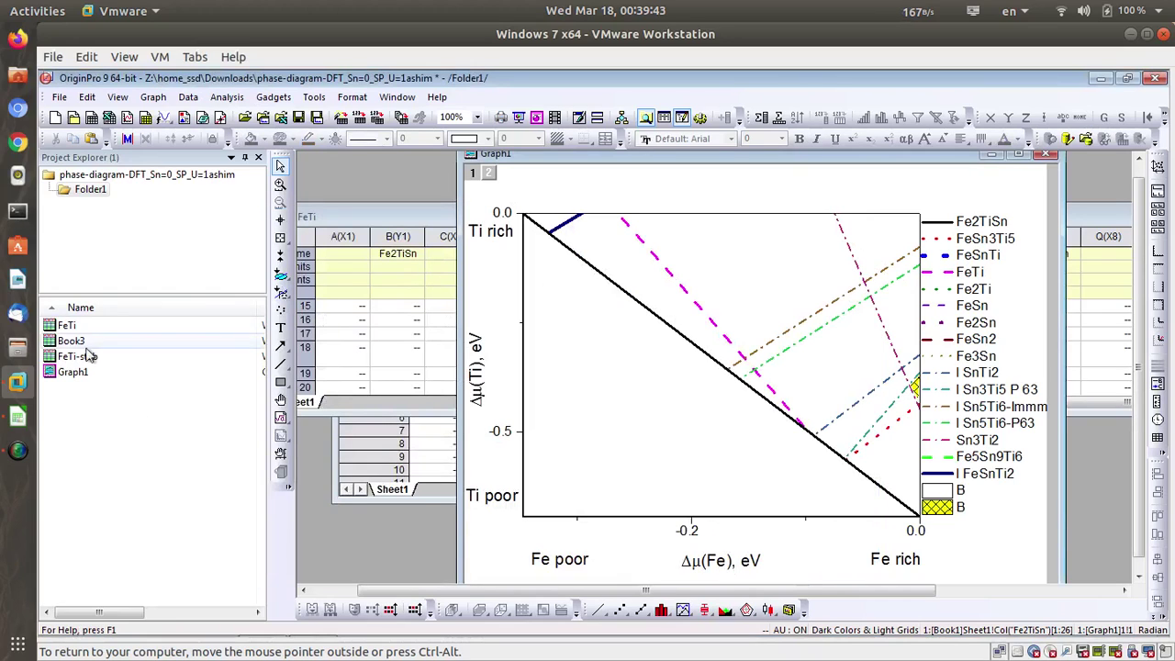
- Reopen Folder1 in the project and bring the FeTi workbook in front of the graph, with its Fe2Ti columns in view
click(119, 189)
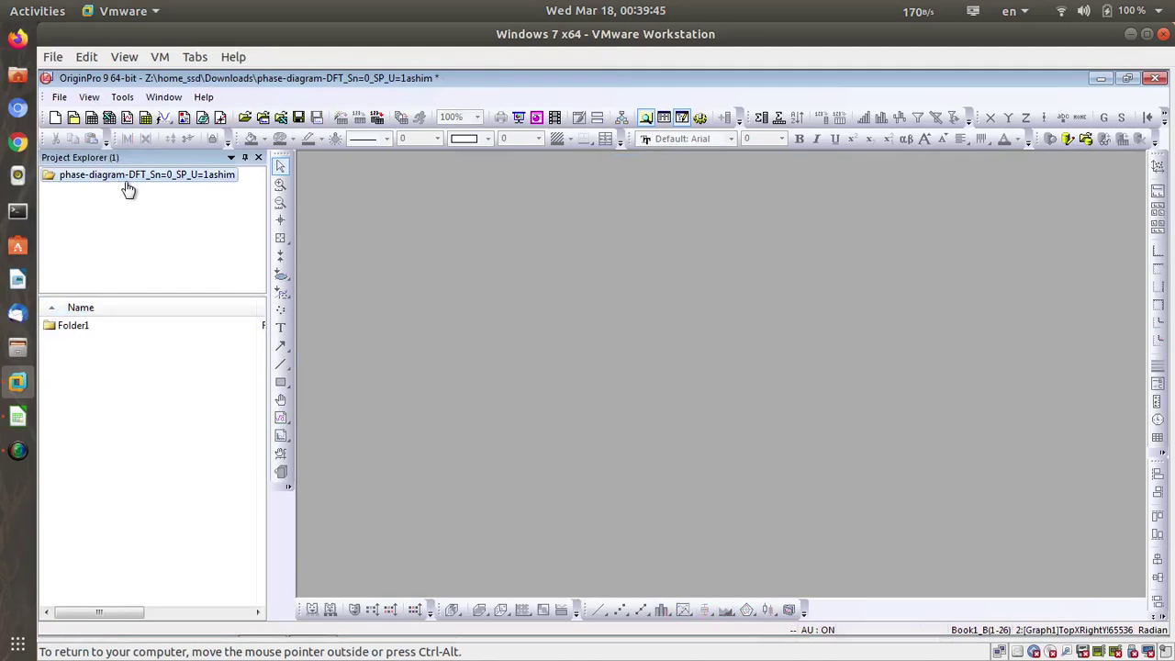
click(90, 195)
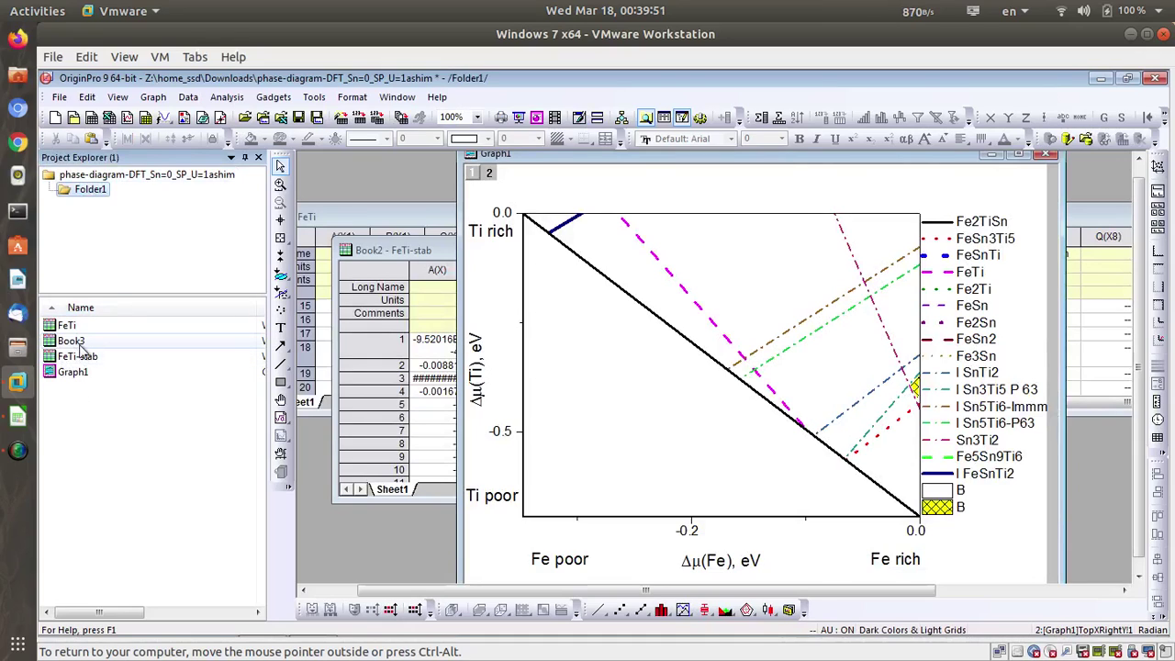
click(80, 343)
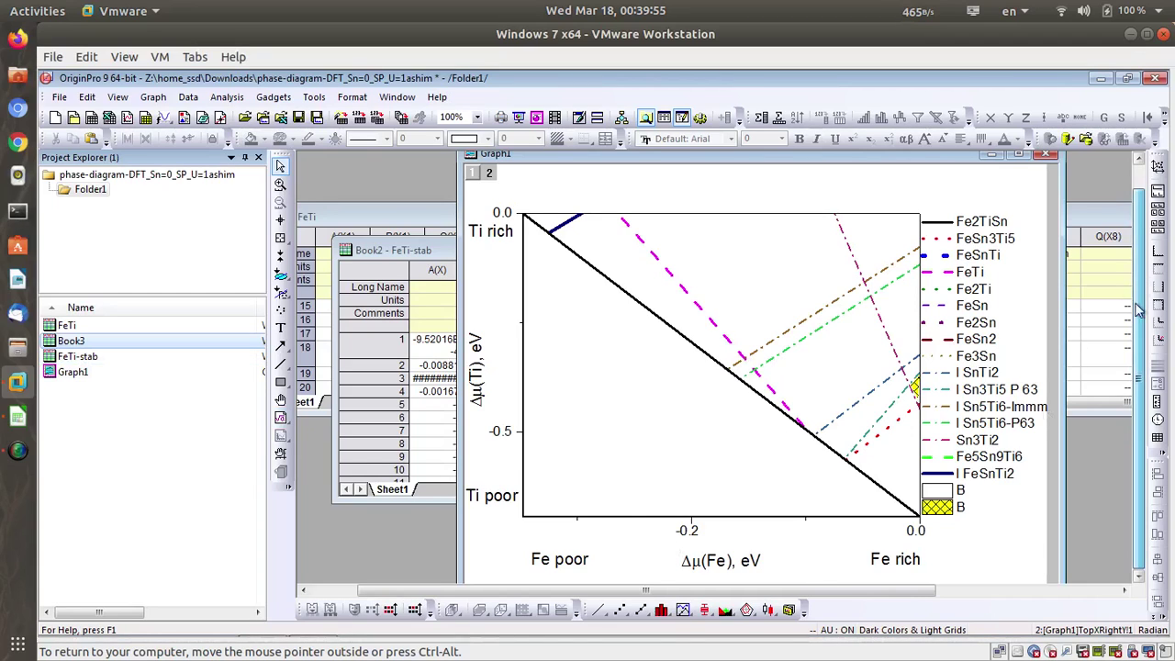
scroll(1138, 364, down, 1)
drag(900, 592, 1139, 586)
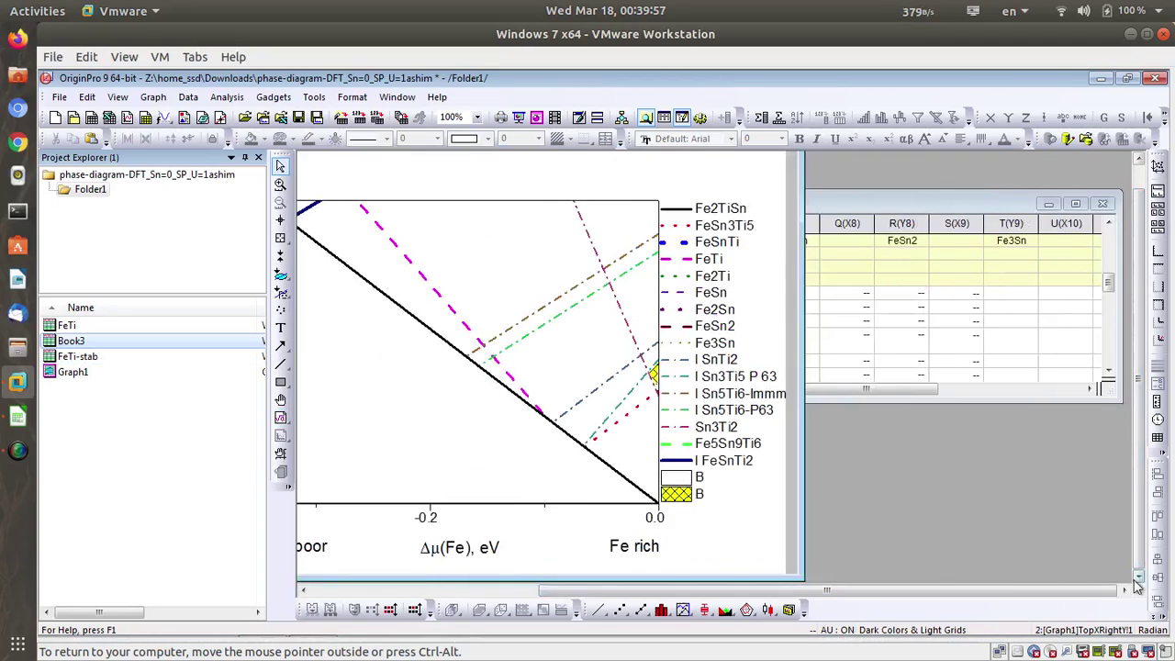
click(976, 203)
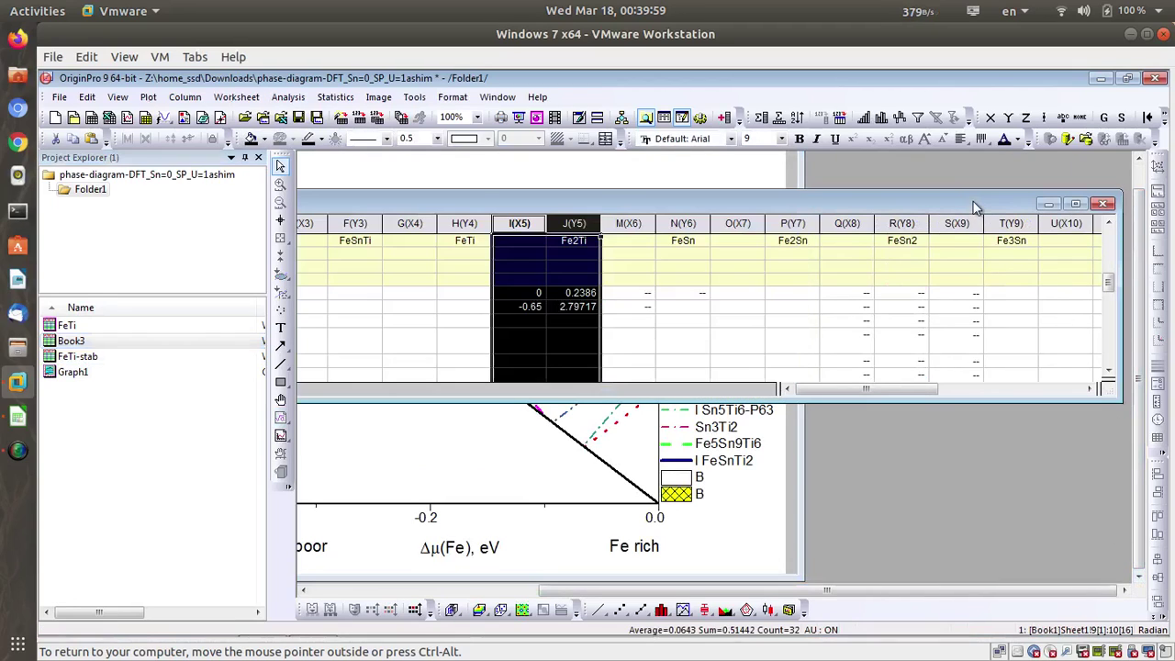
drag(840, 590, 610, 590)
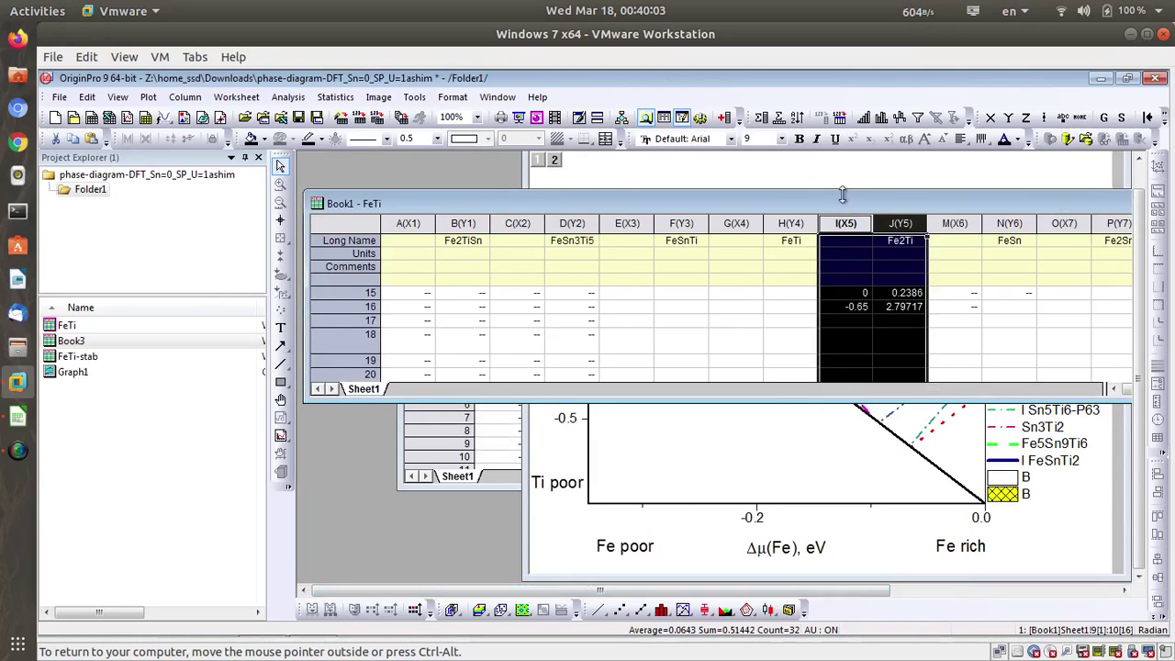
- Make the FeTi workbook window taller and add one new column to its worksheet
drag(867, 267, 904, 293)
click(955, 334)
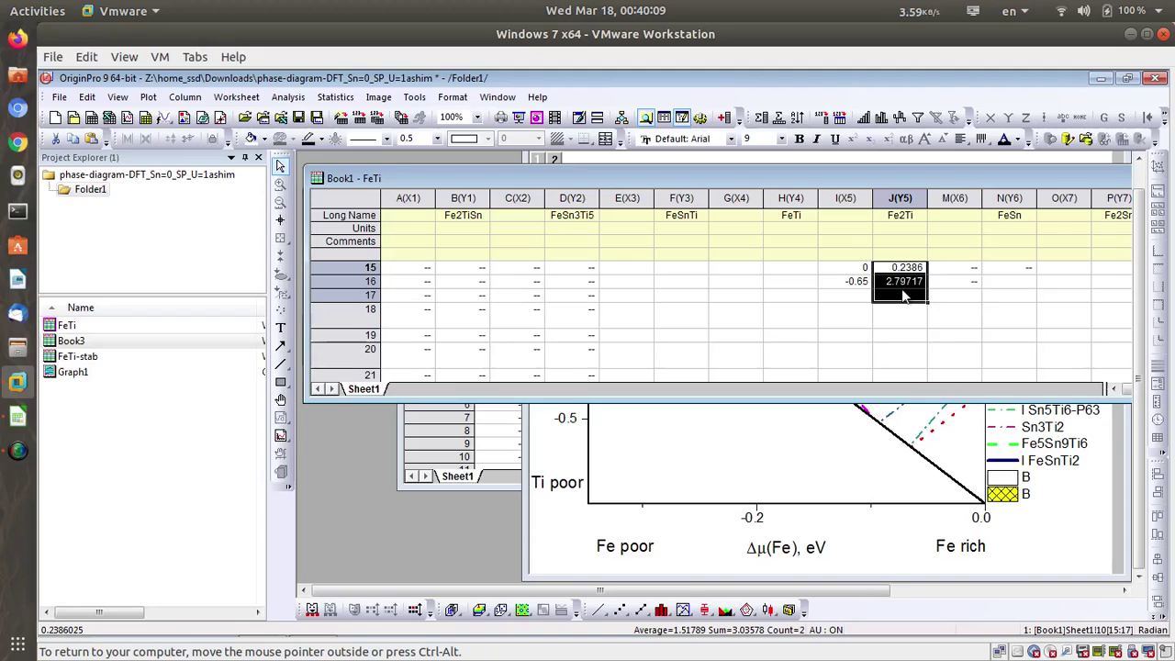
key(ctrl+d)
click(639, 404)
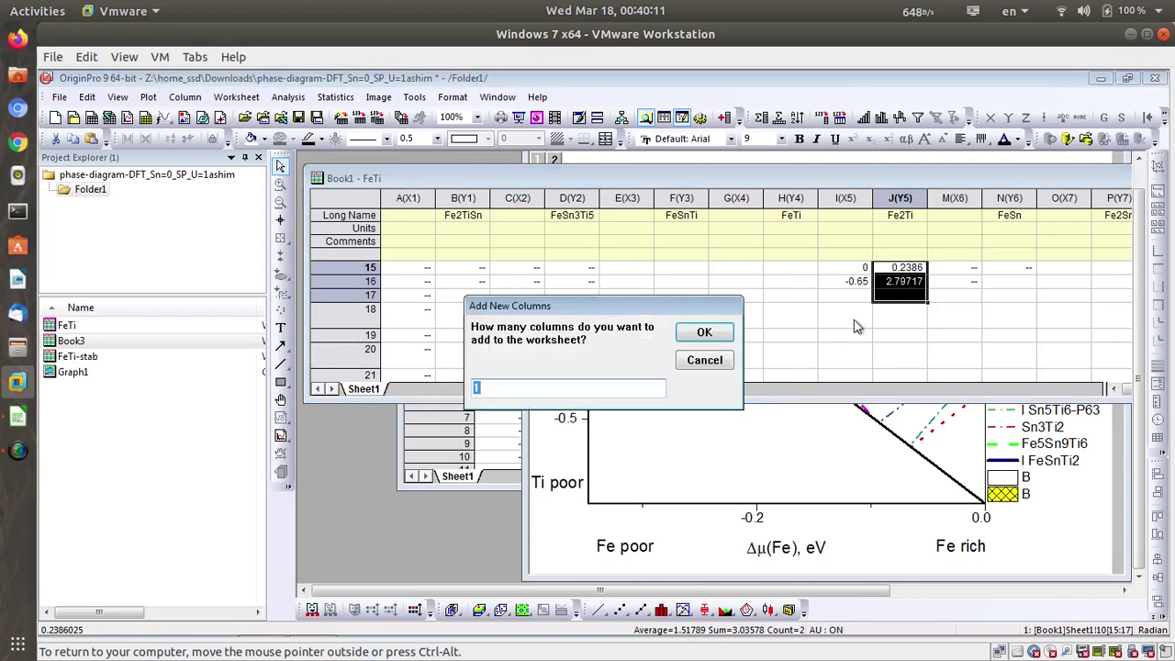
click(707, 334)
click(946, 310)
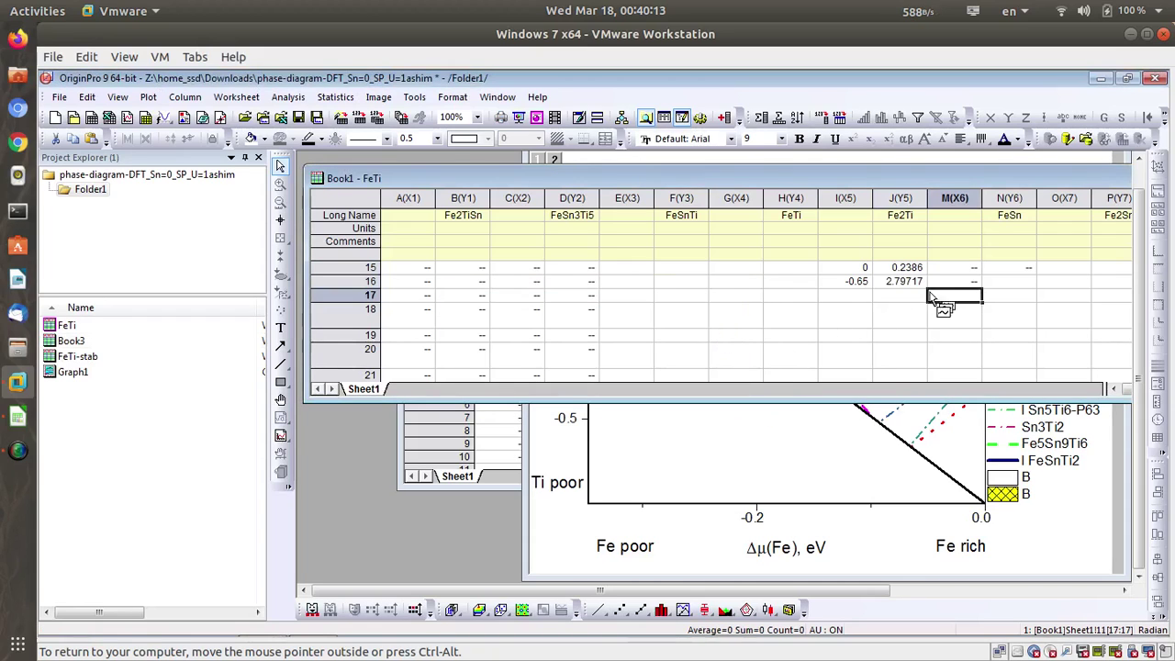
- Clear the Fe2Ti values from rows 15 and 16 of columns J and I
drag(909, 271, 905, 285)
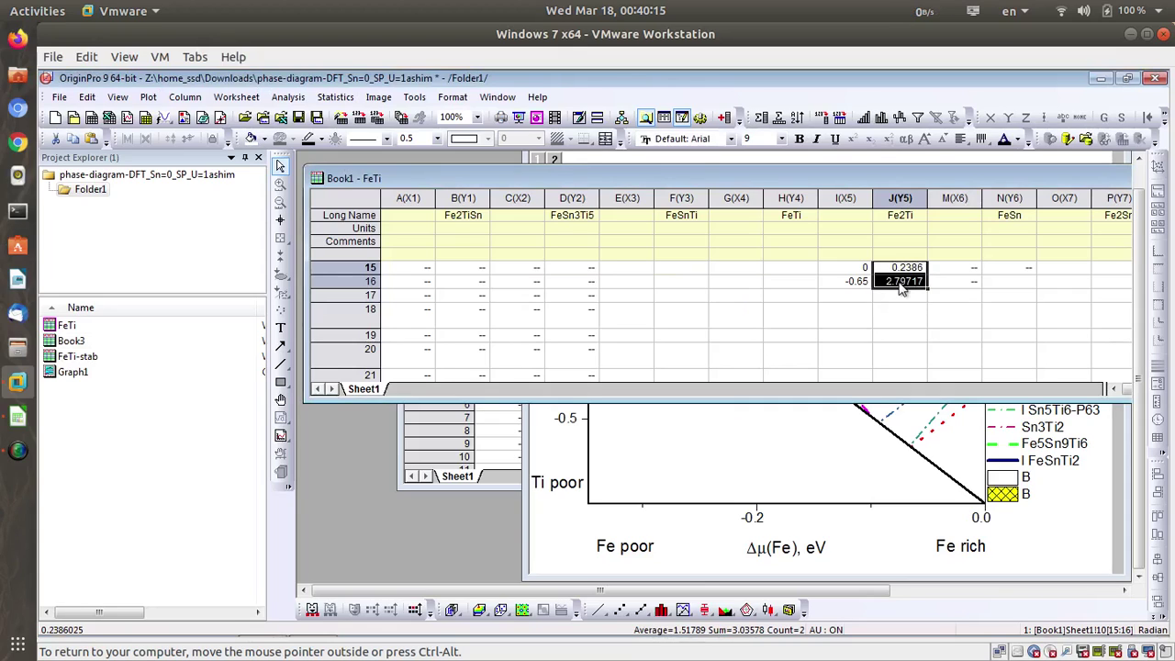
key(Delete)
click(889, 310)
drag(862, 268, 850, 288)
key(Delete)
scroll(918, 303, up, 5)
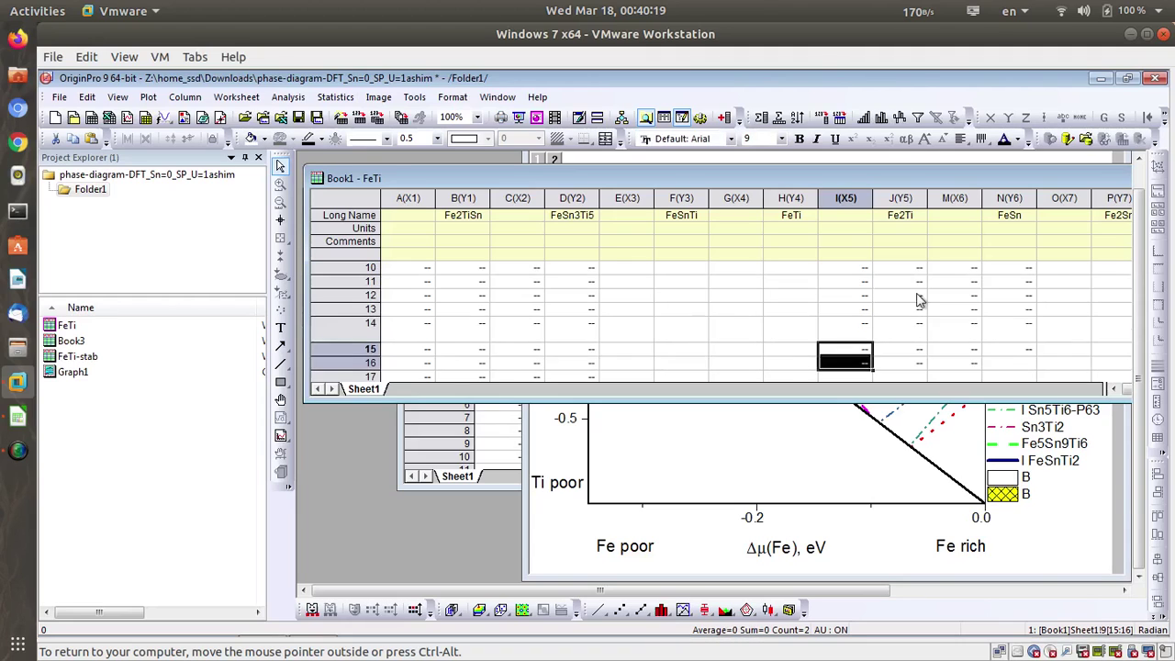
- Set row 2 of the Fe2Ti X column I to -0.65
click(907, 334)
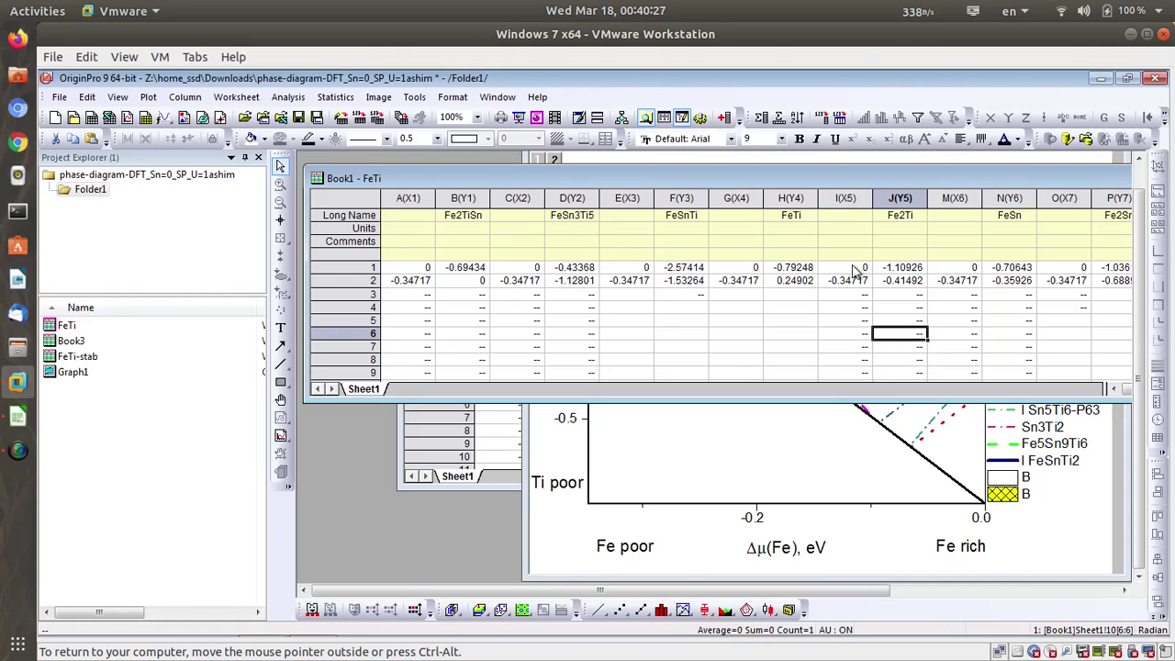
click(853, 267)
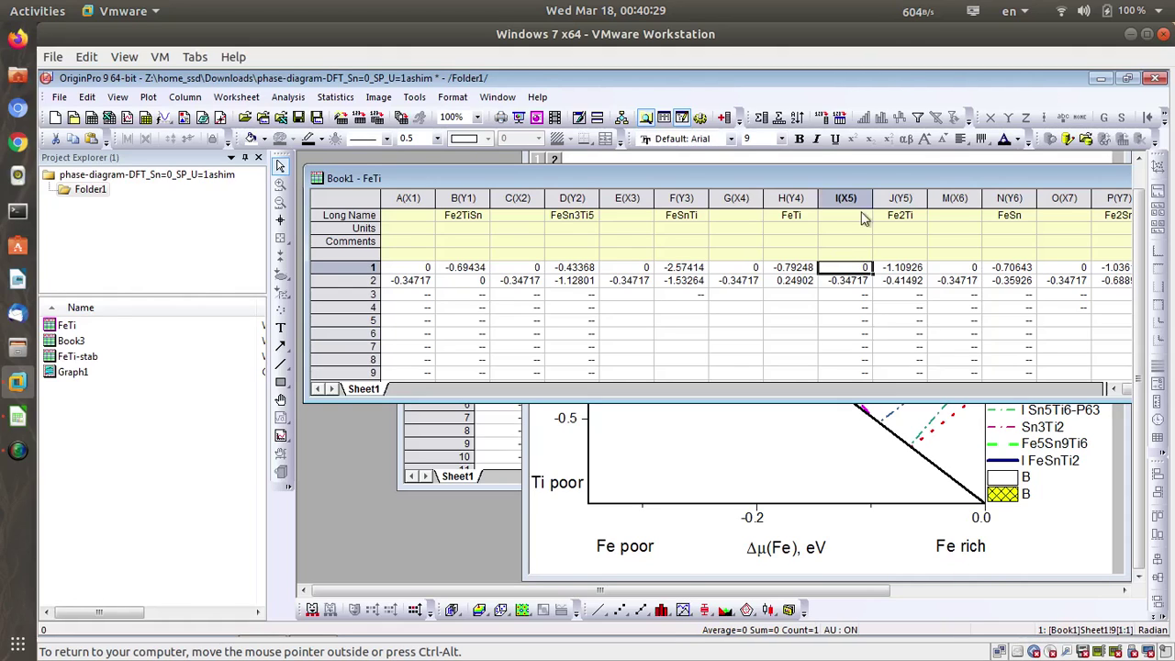
click(847, 283)
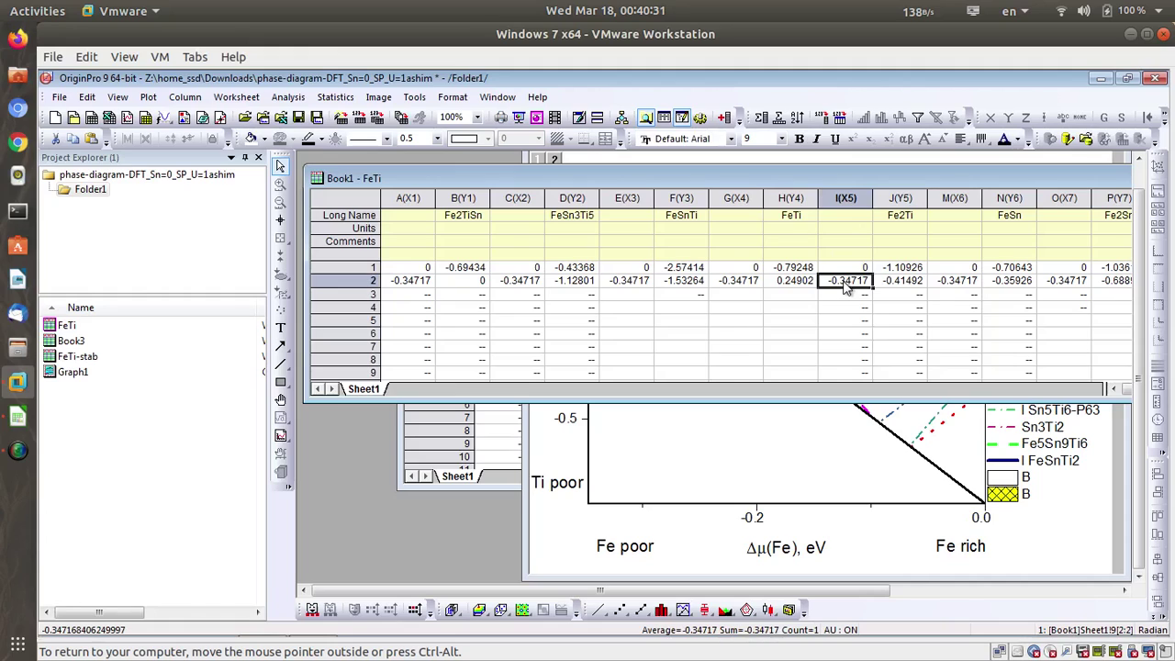
text(-)
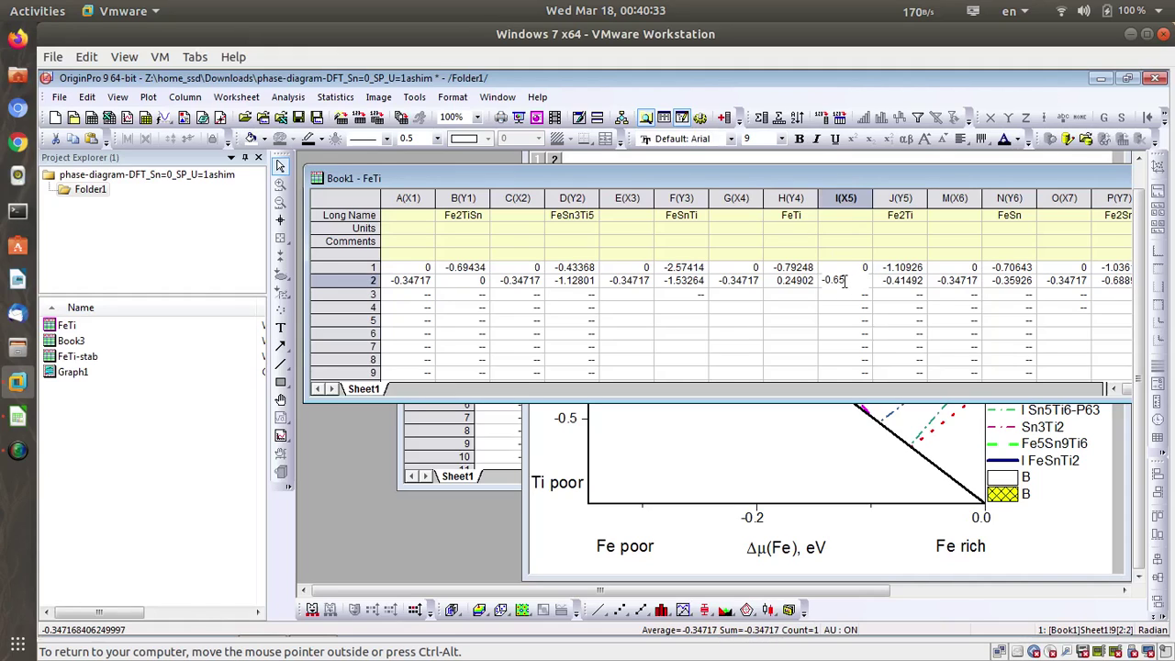
text(0.65)
key(Return)
- Replace the Fe2Ti values in column J with 0.2386 in row 1 and 2.79717 in row 2
key(Right)
key(Up)
key(Up)
key(Down)
key(Down)
key(Down)
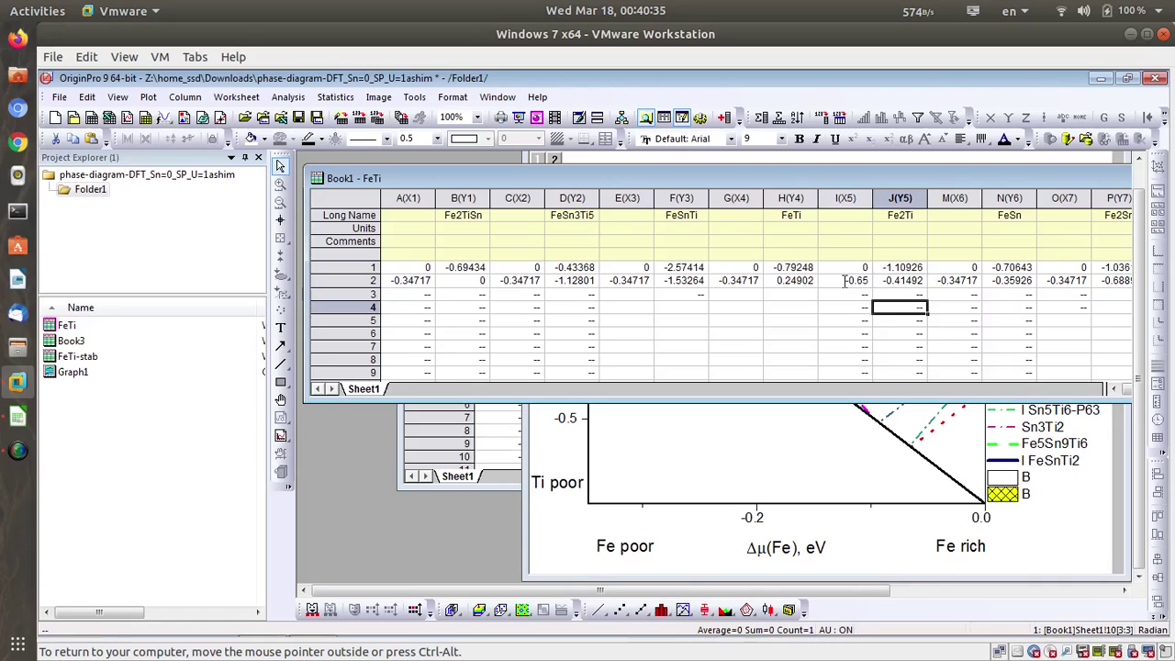
key(Up)
key(Up)
key(Up)
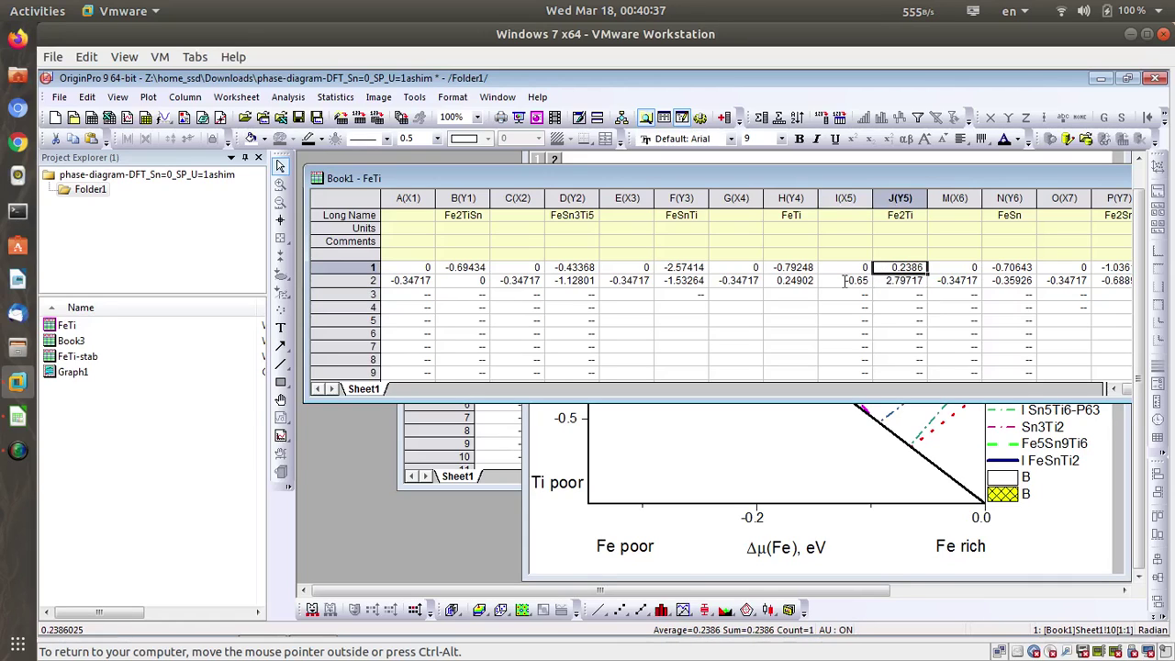
- Inspect the plot properties of the Book3 filled area in Graph1 and leave them unchanged
click(808, 470)
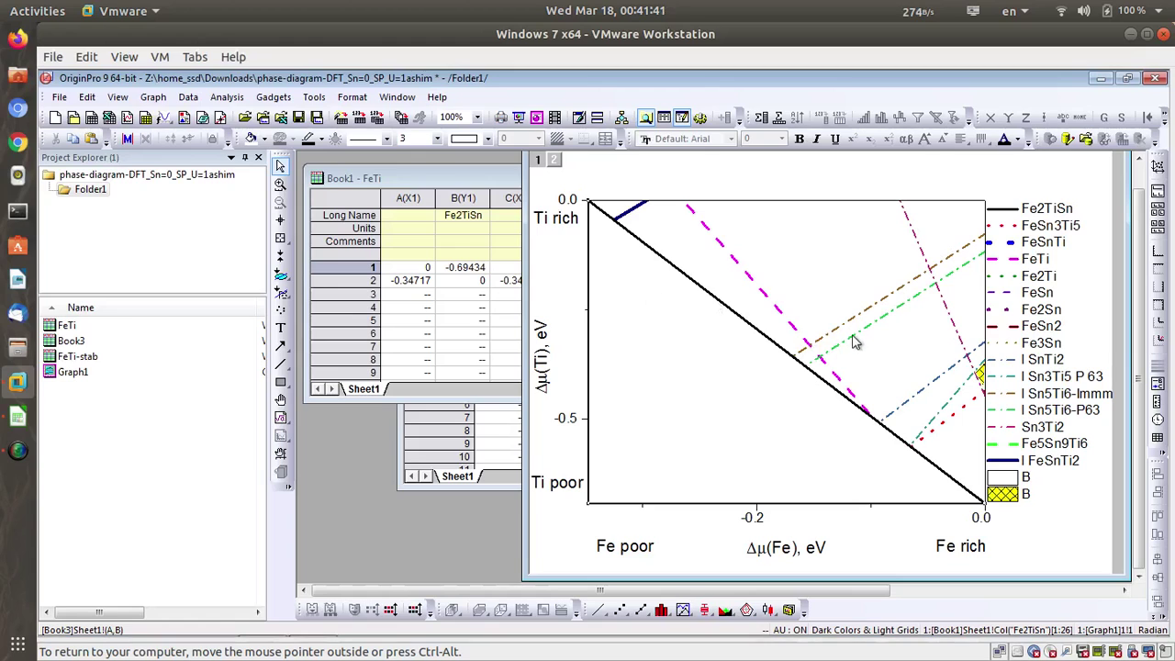
double_click(700, 419)
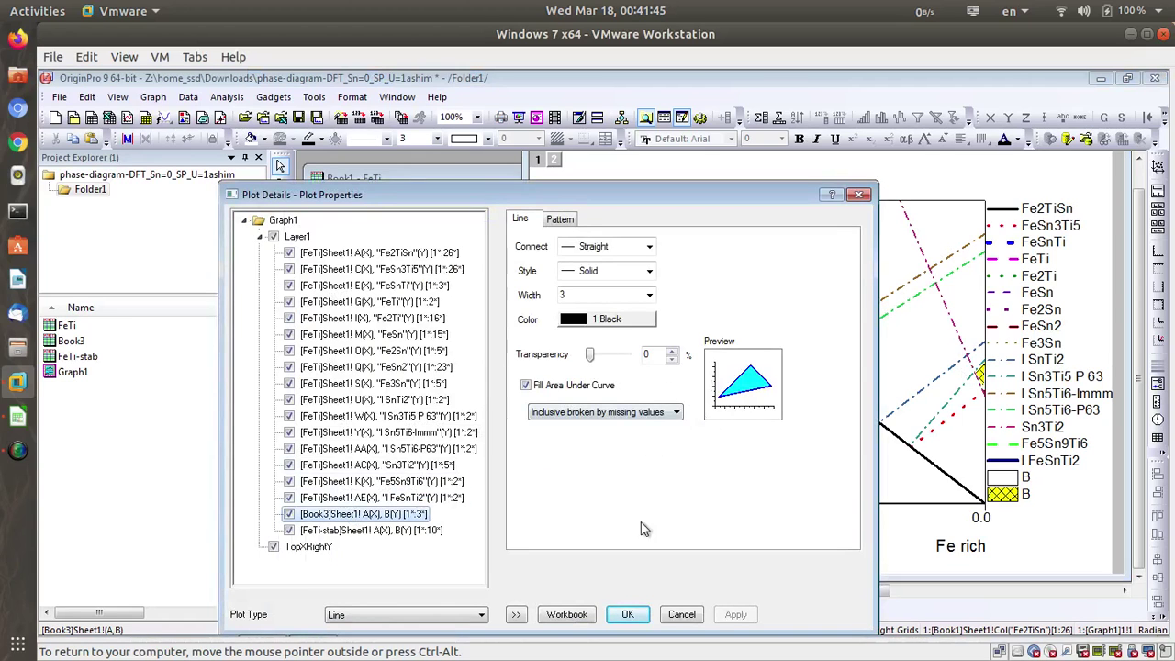
click(680, 616)
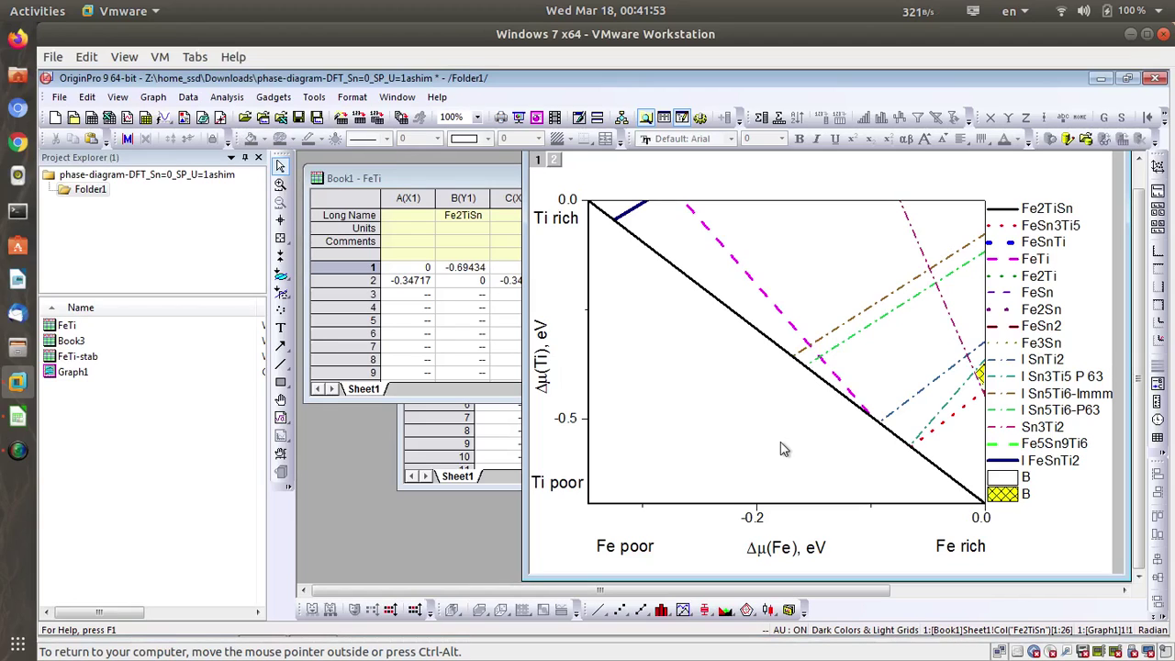
- Open the FeTi-stab workbook, place it beside the phase diagram and make the graph active again
double_click(109, 359)
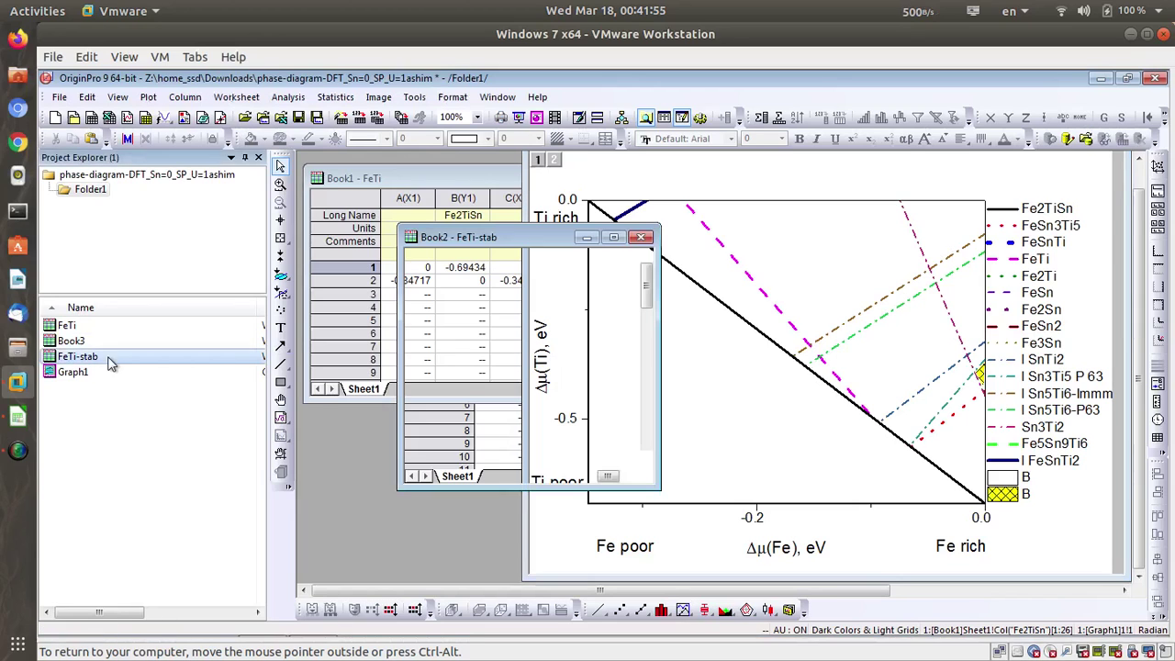
drag(551, 238, 458, 200)
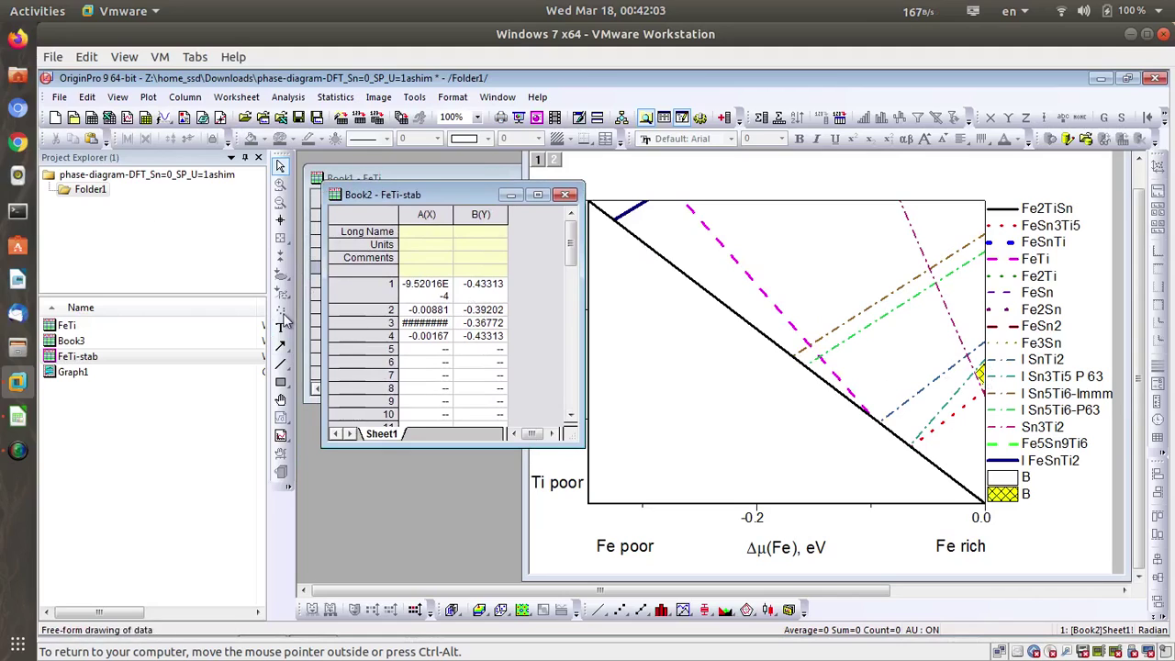
click(702, 190)
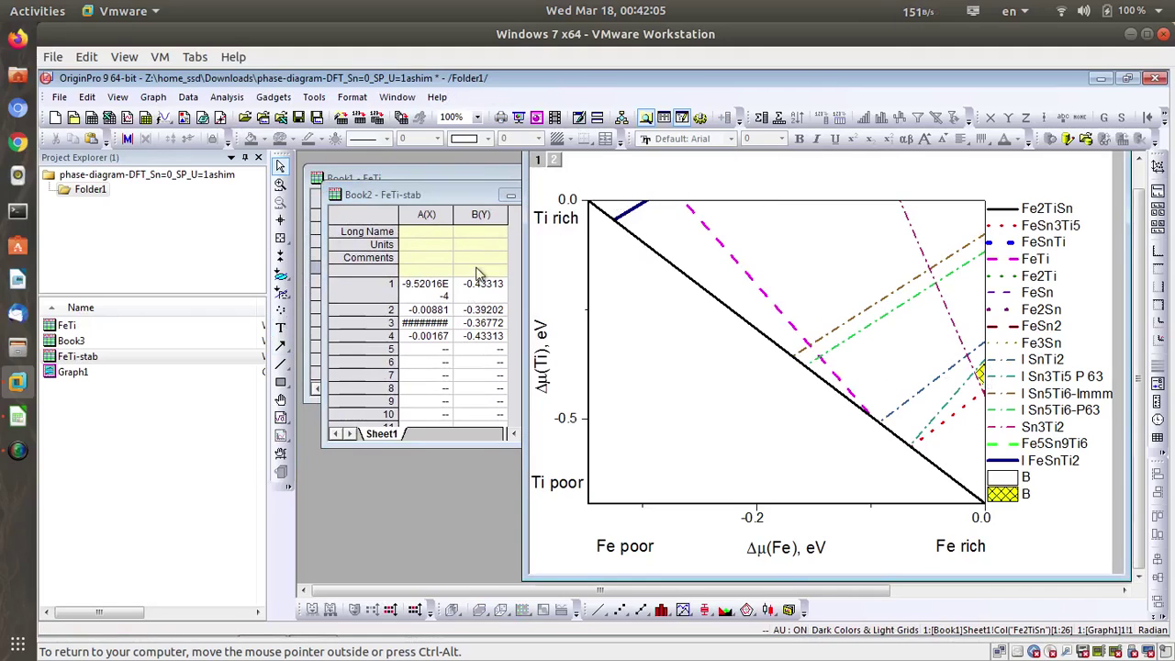
- Draw data points on the stability region's corners, about (-0.14, -0.36), (-0.10, -0.49), (-0.09, -0.51), (-0.01, -0.35) and (-0.04, -0.19), ending at the first corner
click(281, 309)
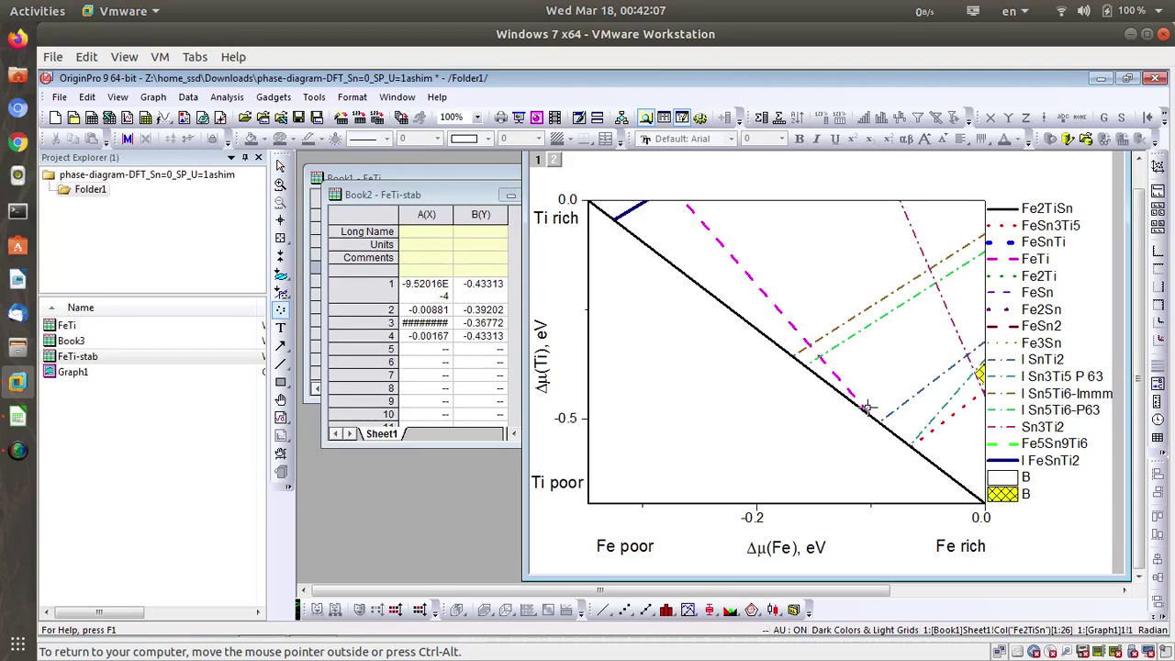
click(820, 358)
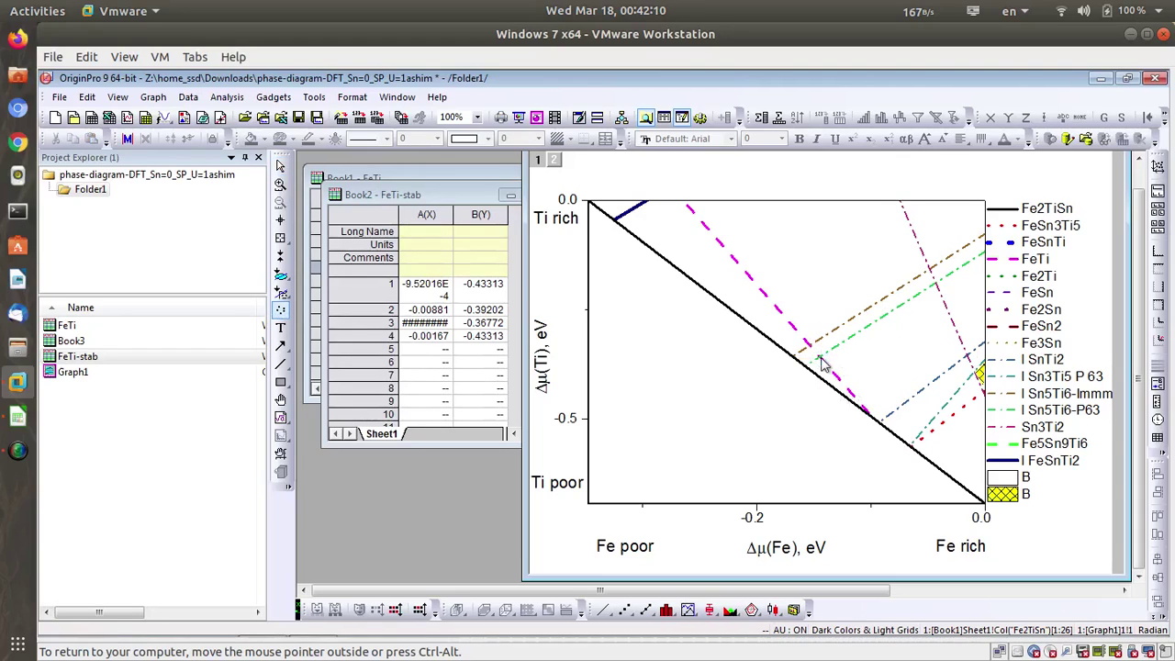
click(871, 416)
click(880, 420)
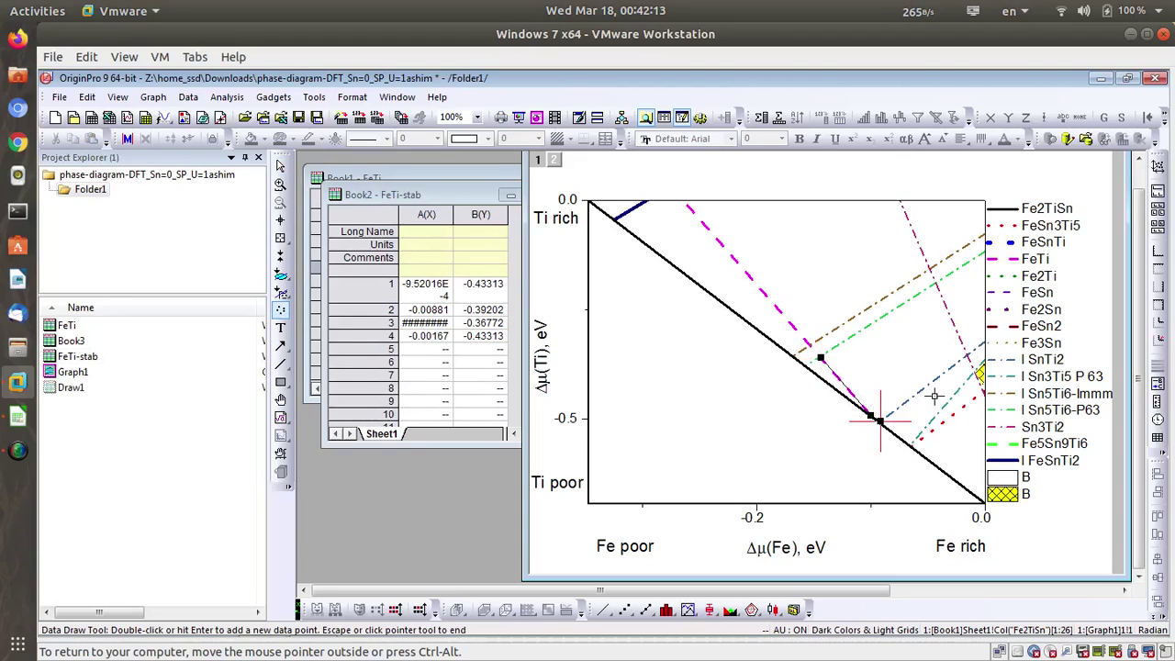
click(969, 356)
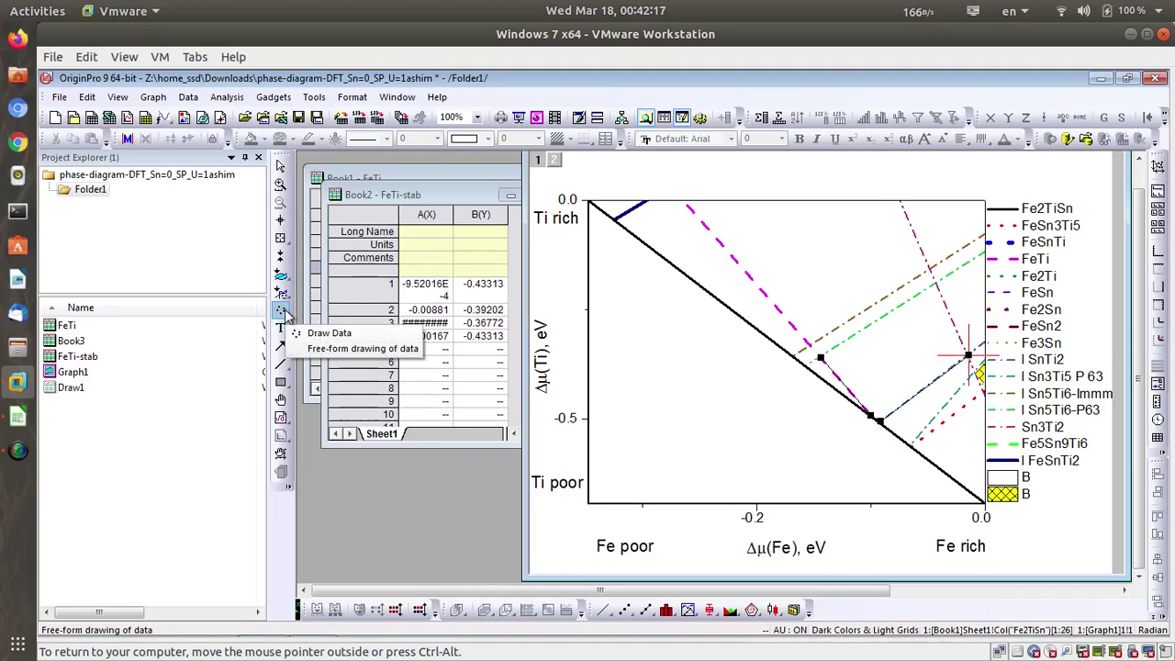
click(935, 282)
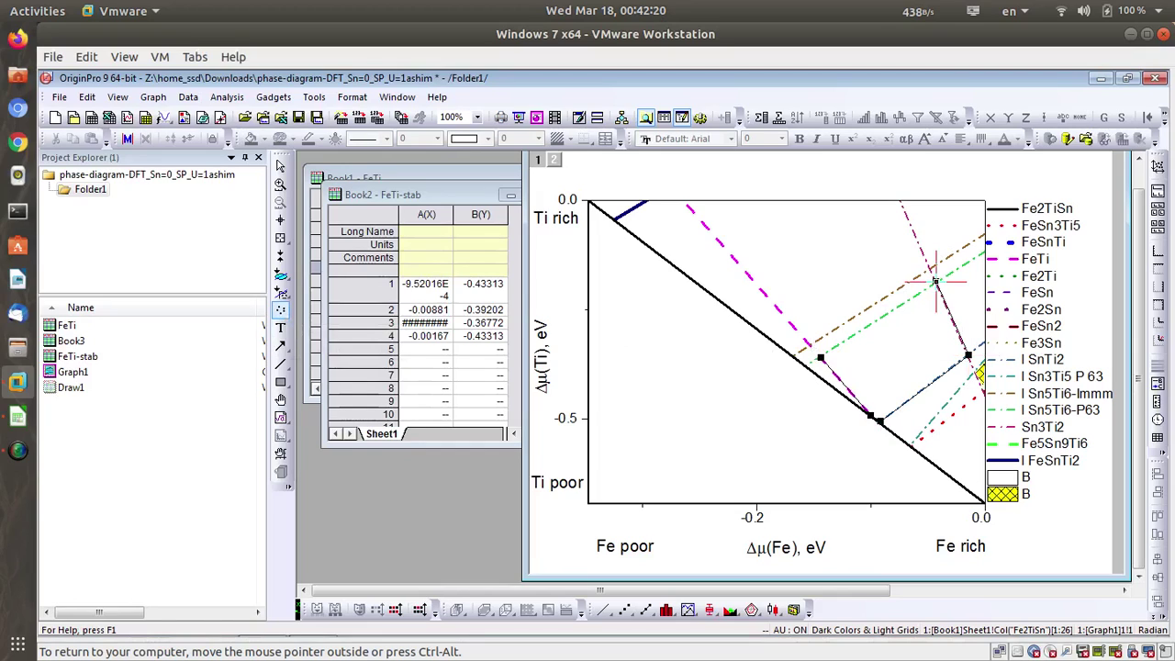
click(820, 357)
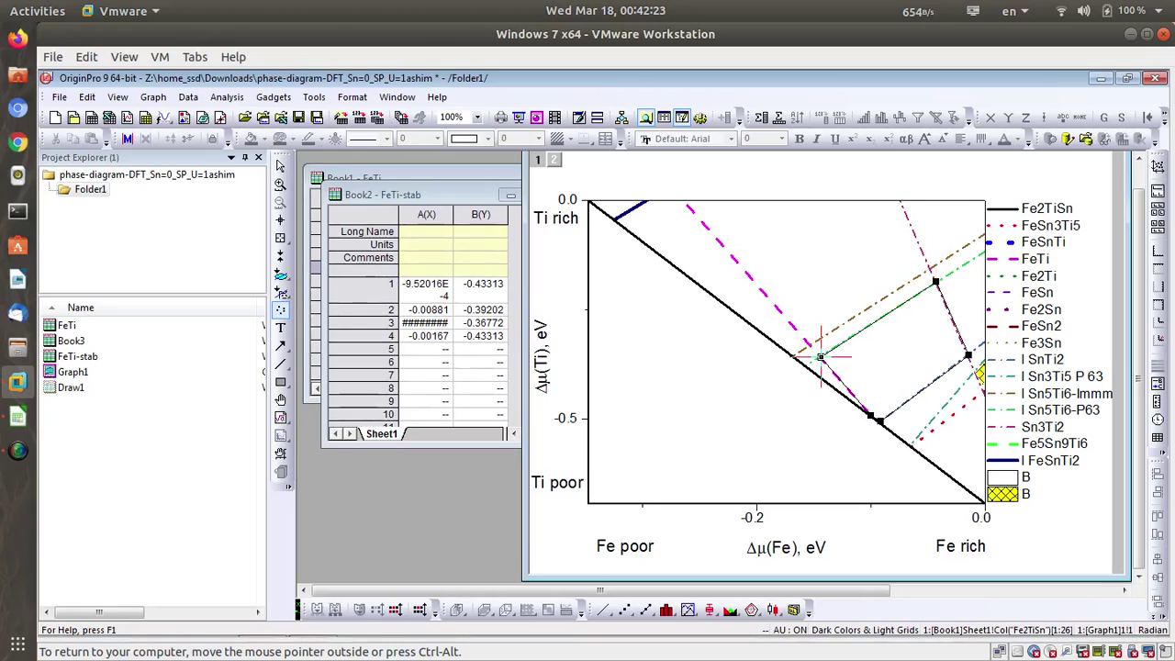
- Go to the Draw1 worksheet of the drawn points and copy rows 1 to 7 of columns A and B
right_click(820, 357)
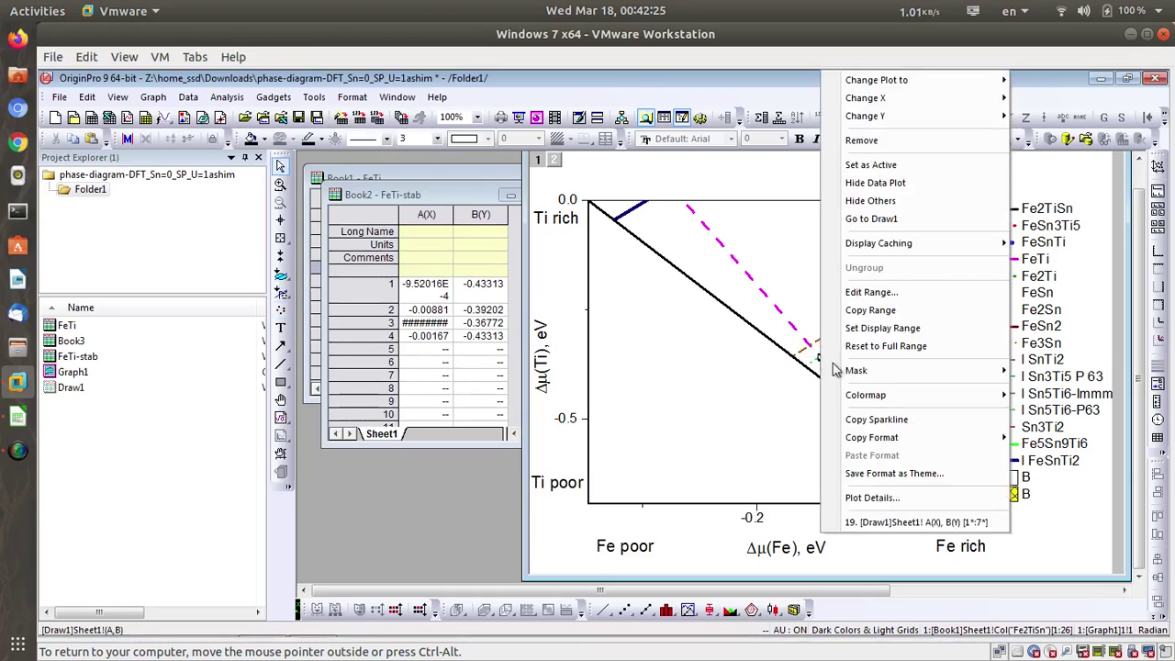
click(916, 223)
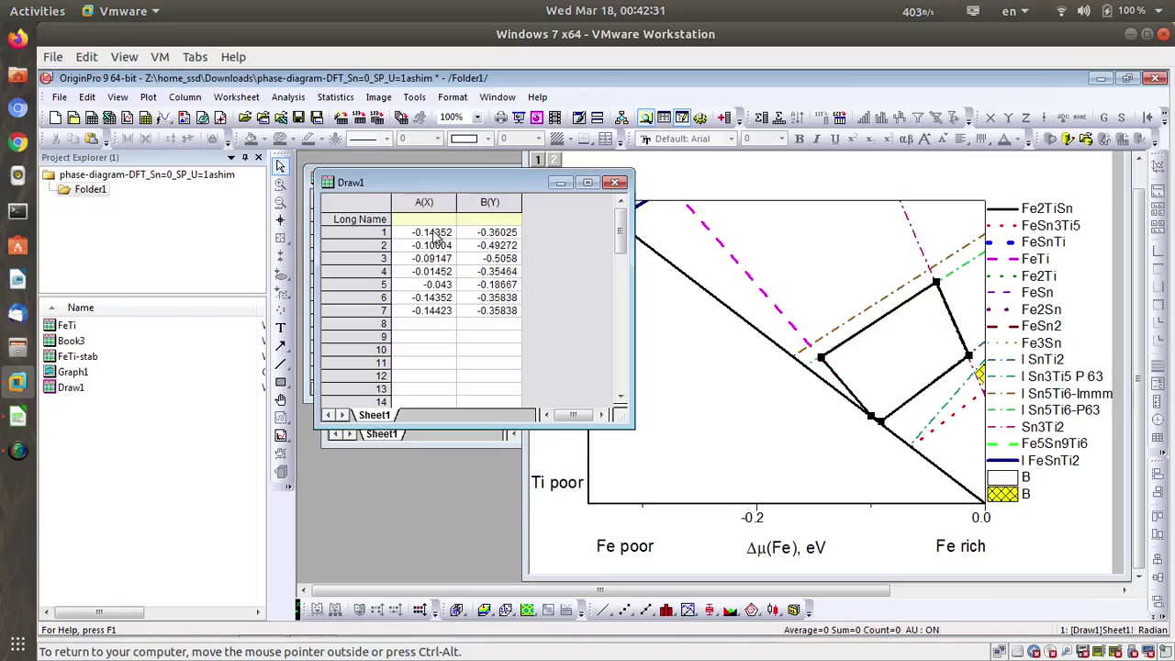
drag(432, 232, 500, 312)
key(ctrl+c)
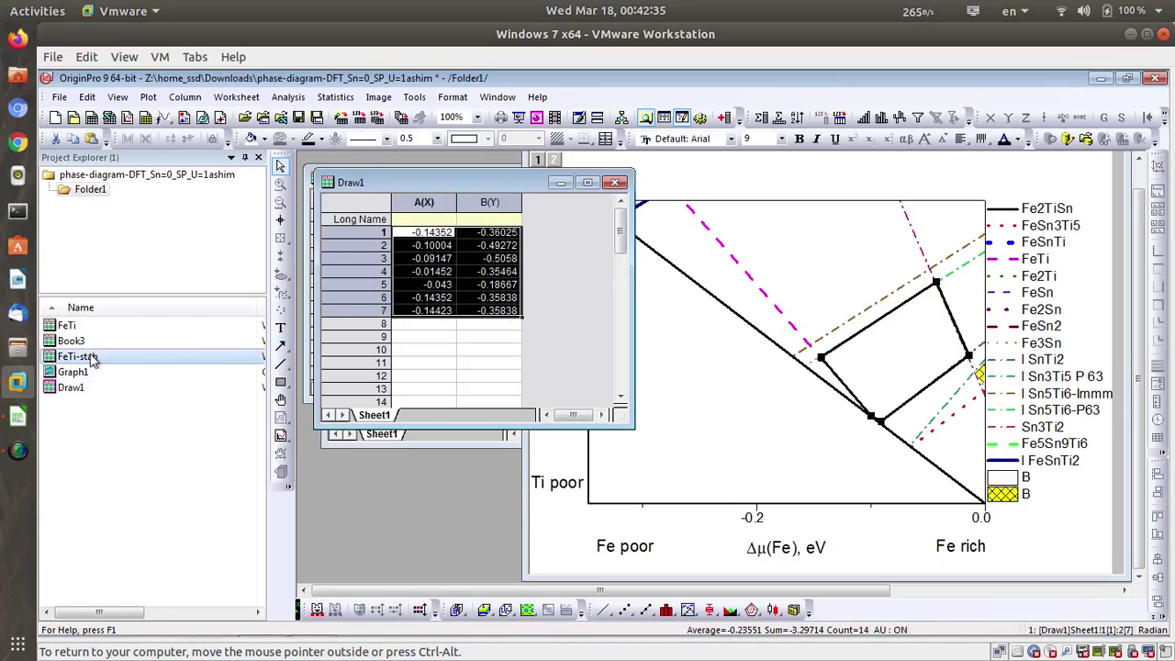
- Move the Draw1 window clear of FeTi-stab and paste the copied corner coordinates into FeTi-stab, starting at column A row 1
click(227, 362)
drag(489, 193, 472, 373)
click(447, 214)
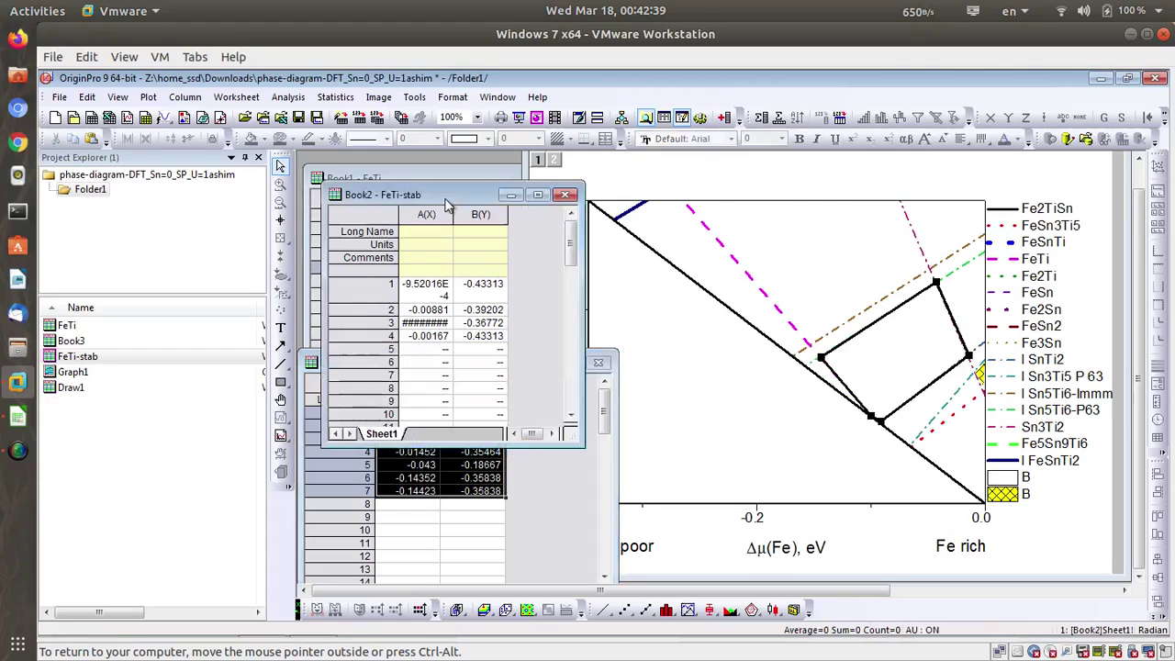
click(428, 286)
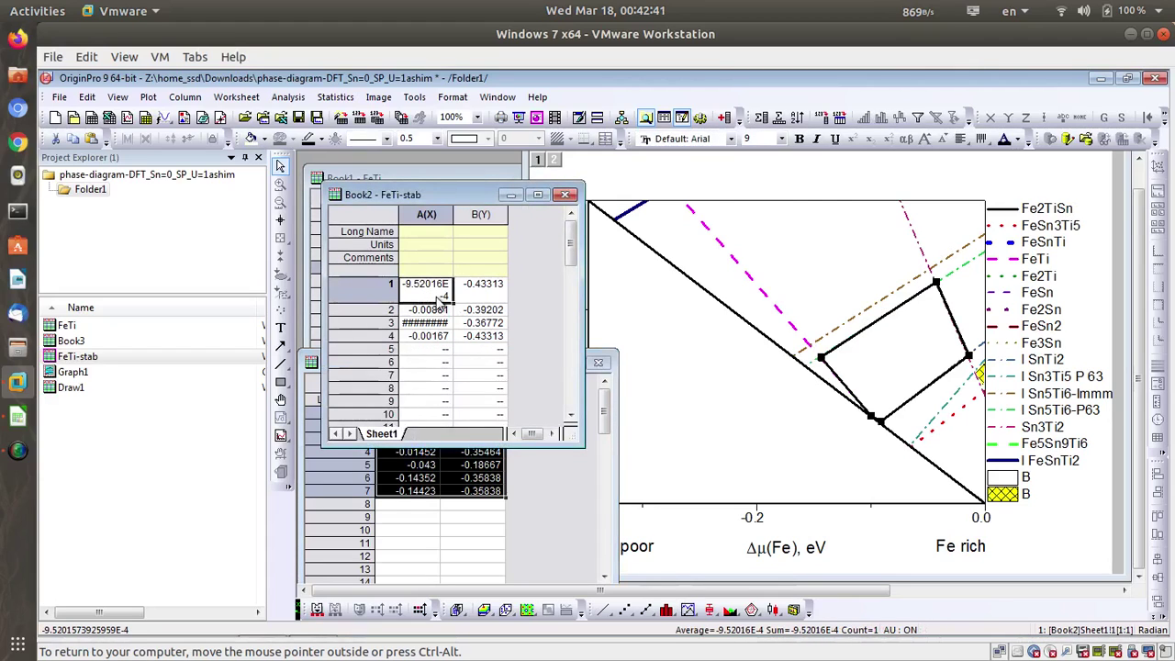
key(ctrl+v)
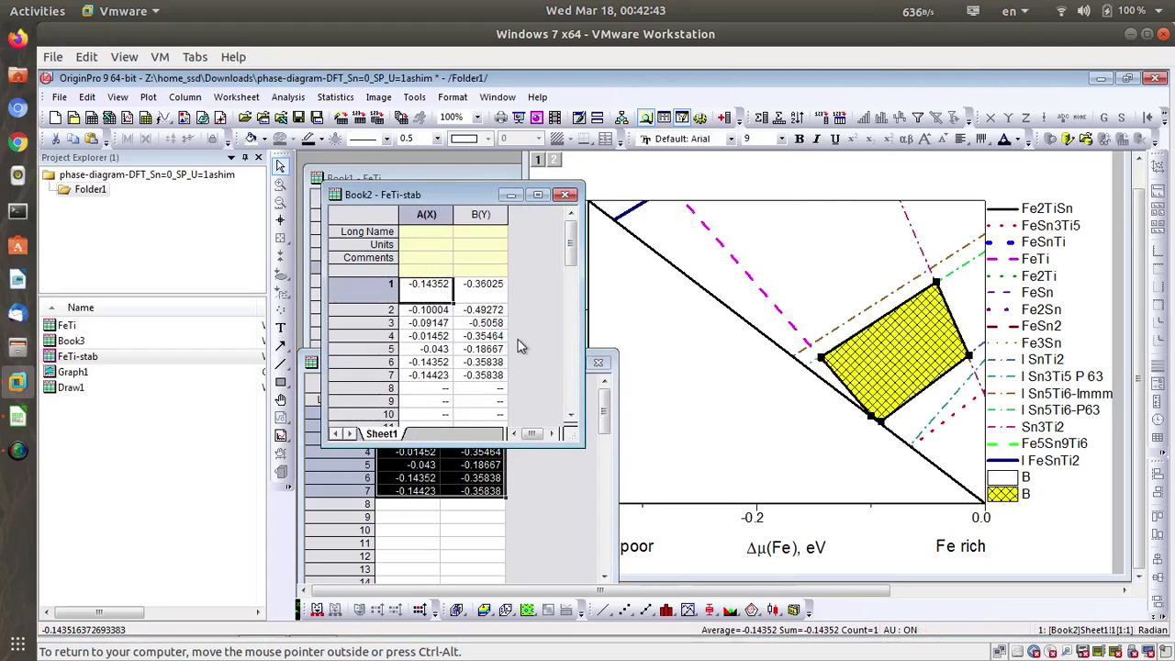
- Delete the Draw1 workbook to remove the temporary corner-point plot from the phase diagram
click(975, 361)
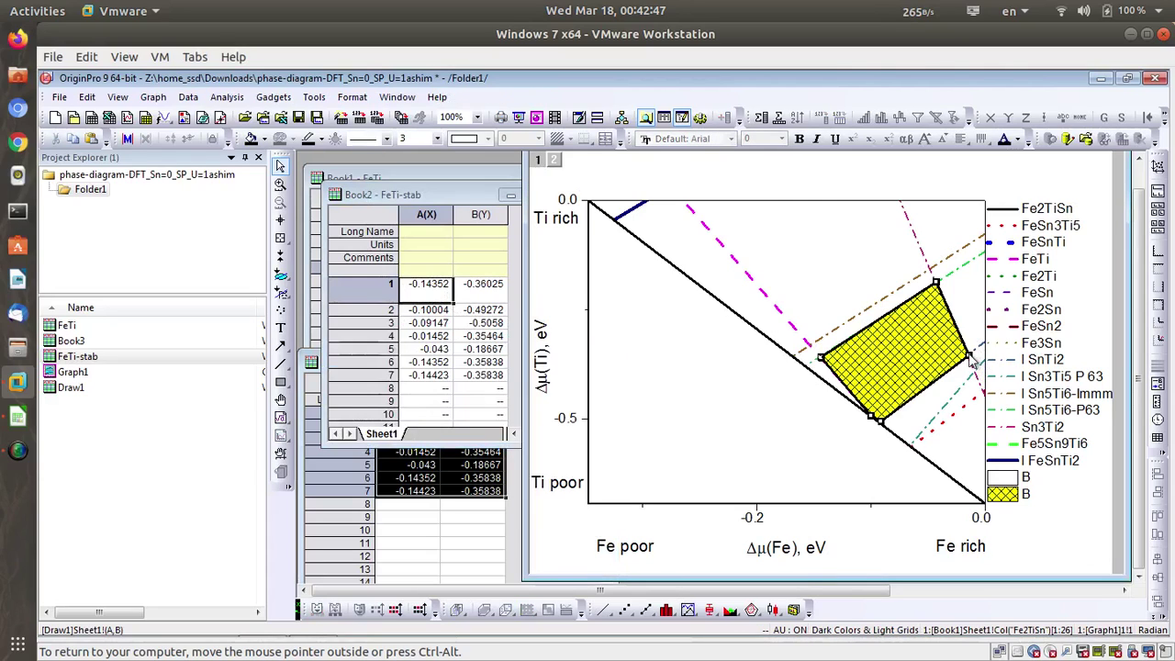
right_click(972, 361)
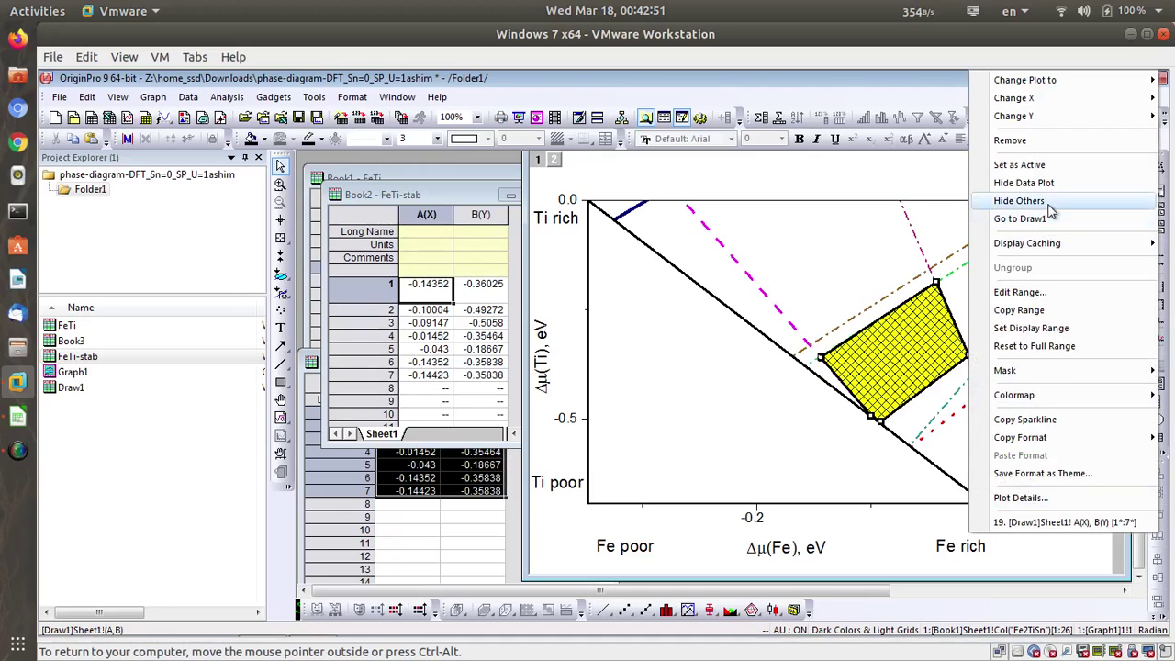
double_click(84, 388)
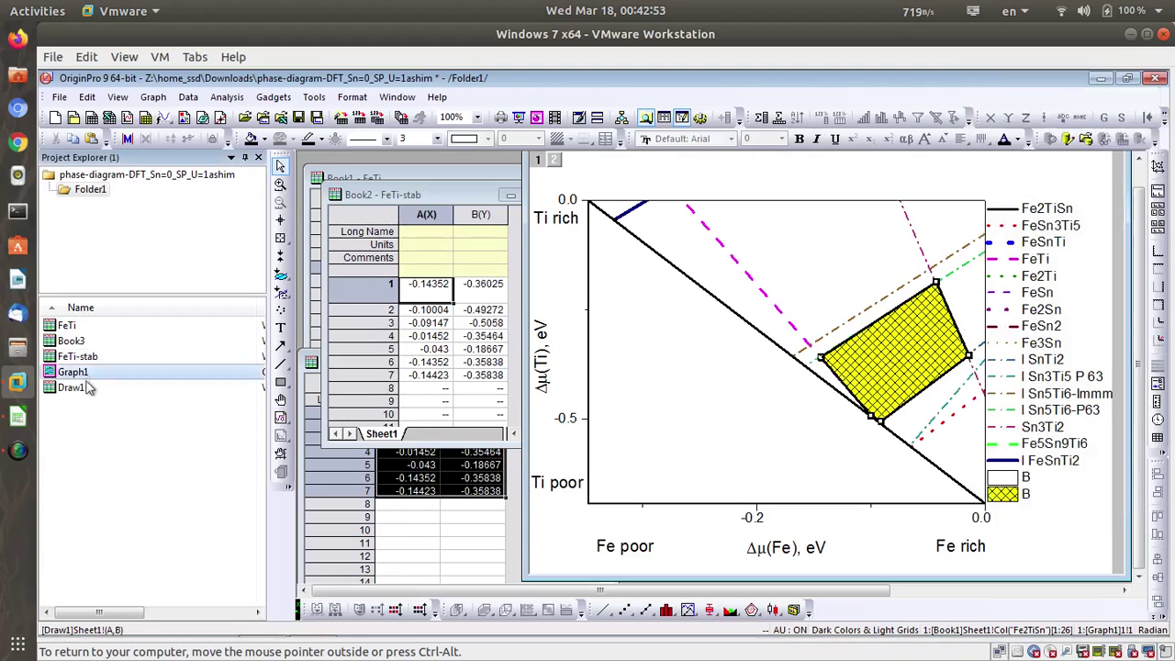
click(601, 362)
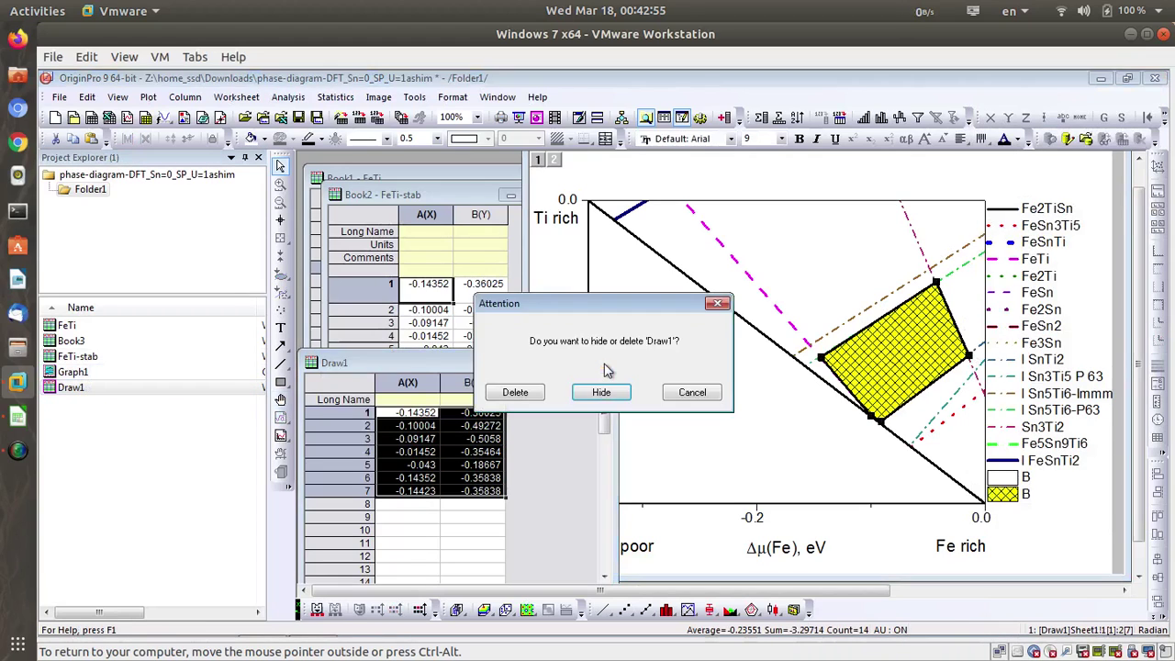
click(523, 395)
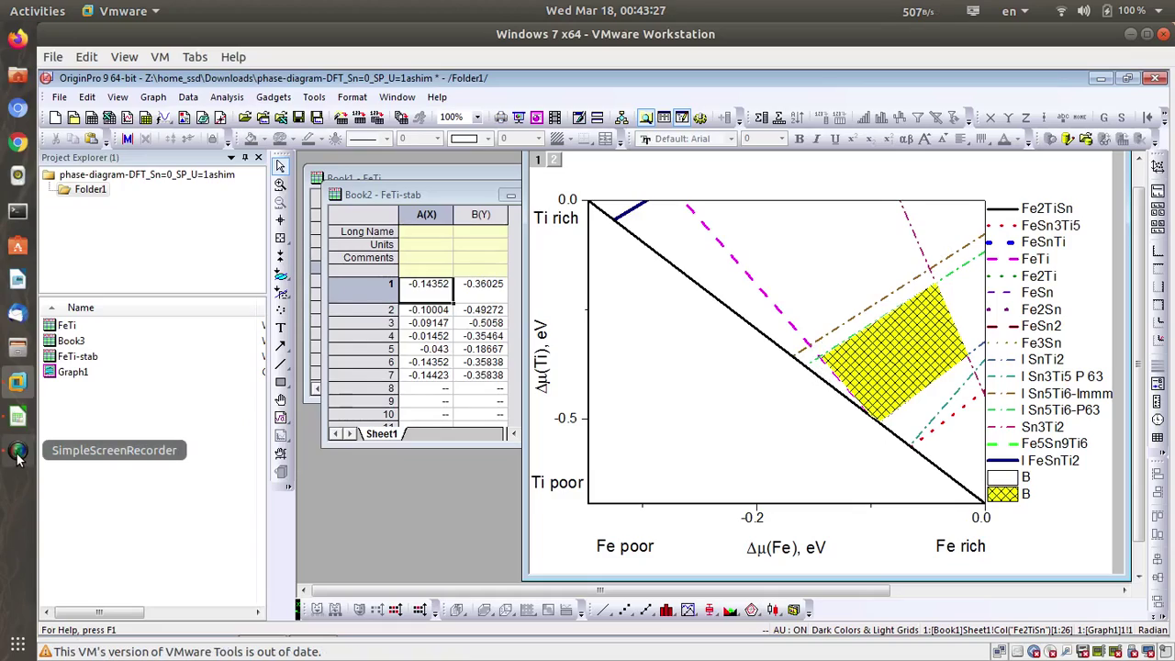
- Switch to the Binary_full_SP_u0.ods spreadsheet in LibreOffice Calc and examine the FeSnTi2 row and its POSCAR composition in the Ternaries table
click(18, 417)
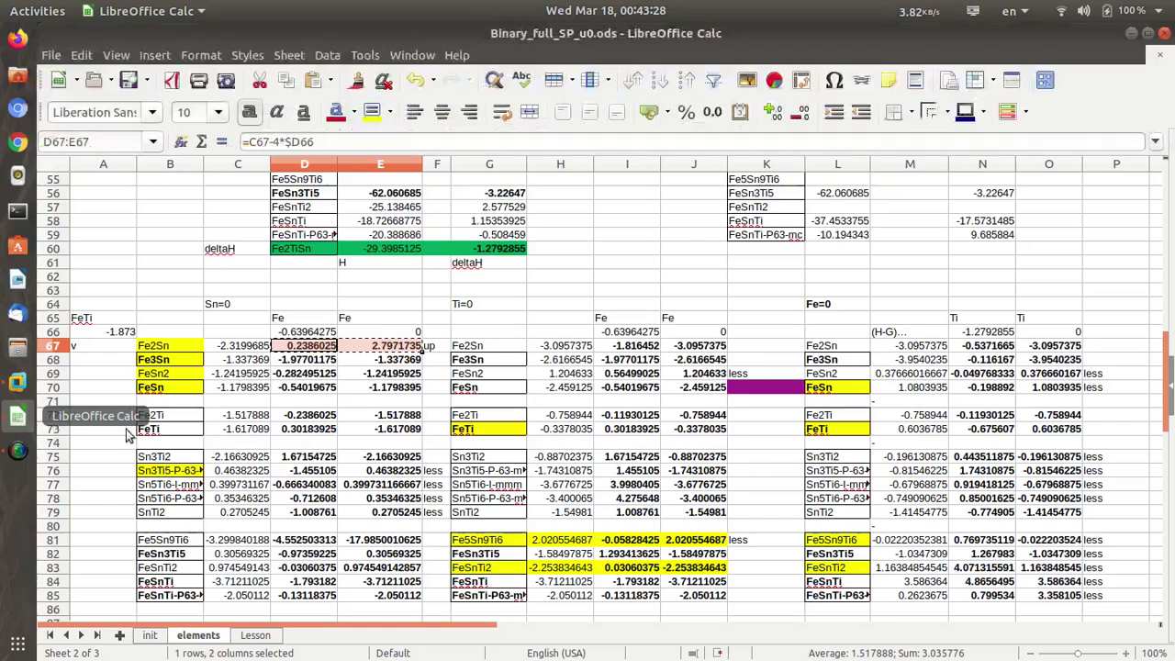
click(757, 484)
scroll(757, 485, down, 8)
scroll(758, 485, up, 5)
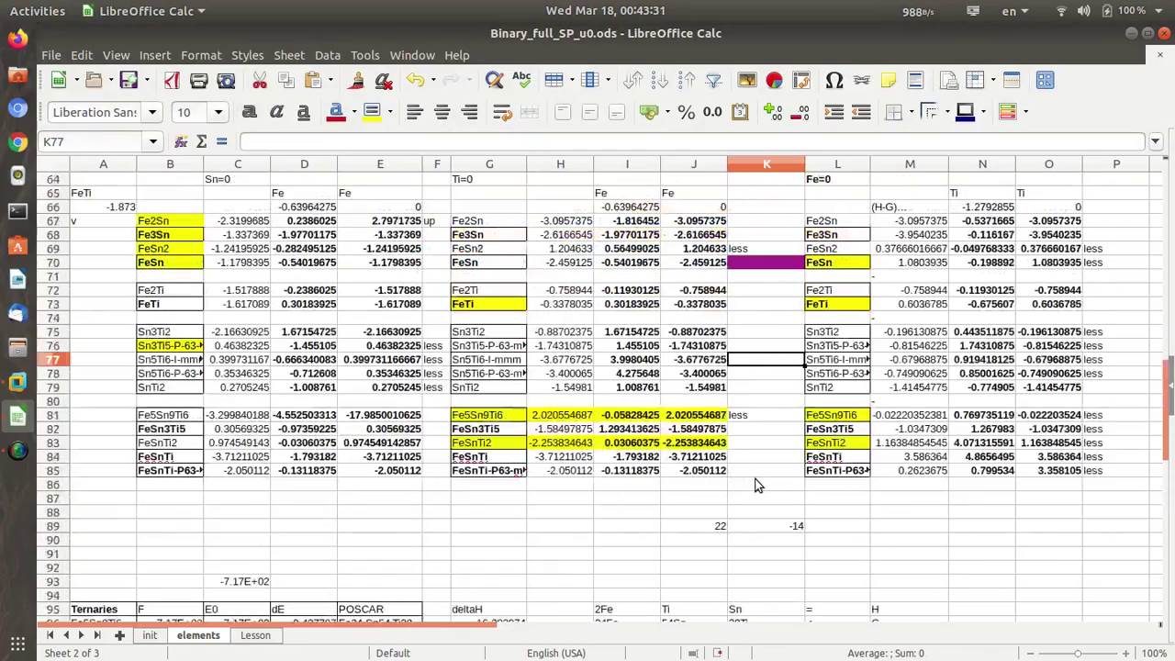
scroll(792, 530, down, 2)
scroll(791, 529, up, 13)
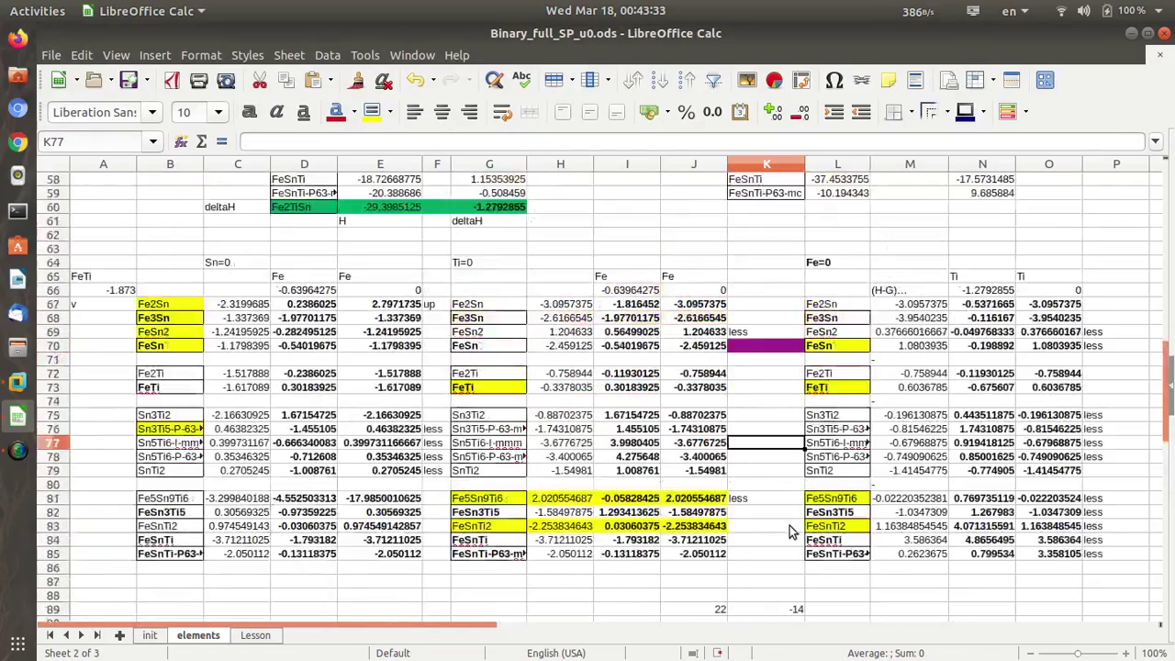
scroll(791, 530, up, 6)
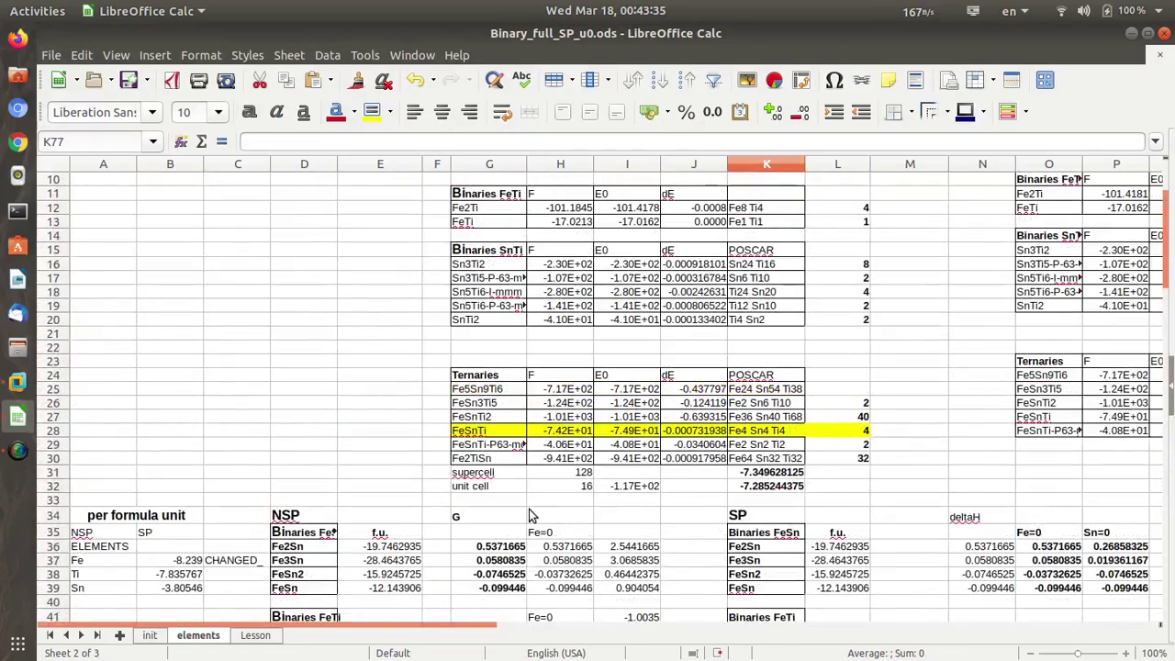
click(534, 515)
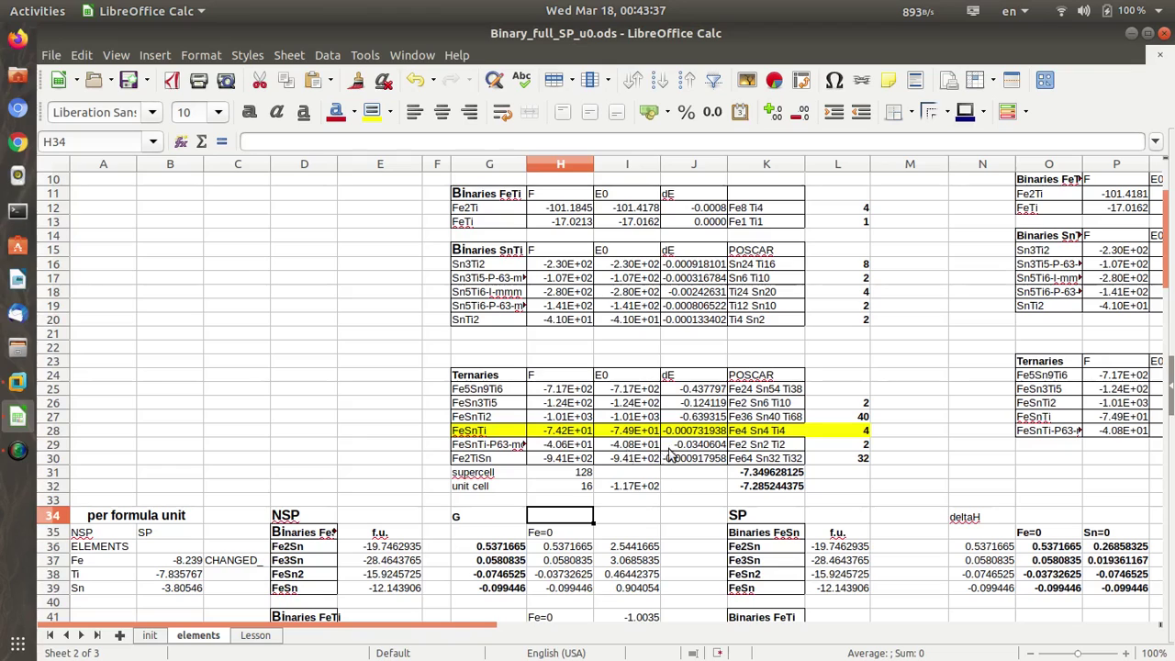
click(767, 418)
drag(767, 418, 482, 418)
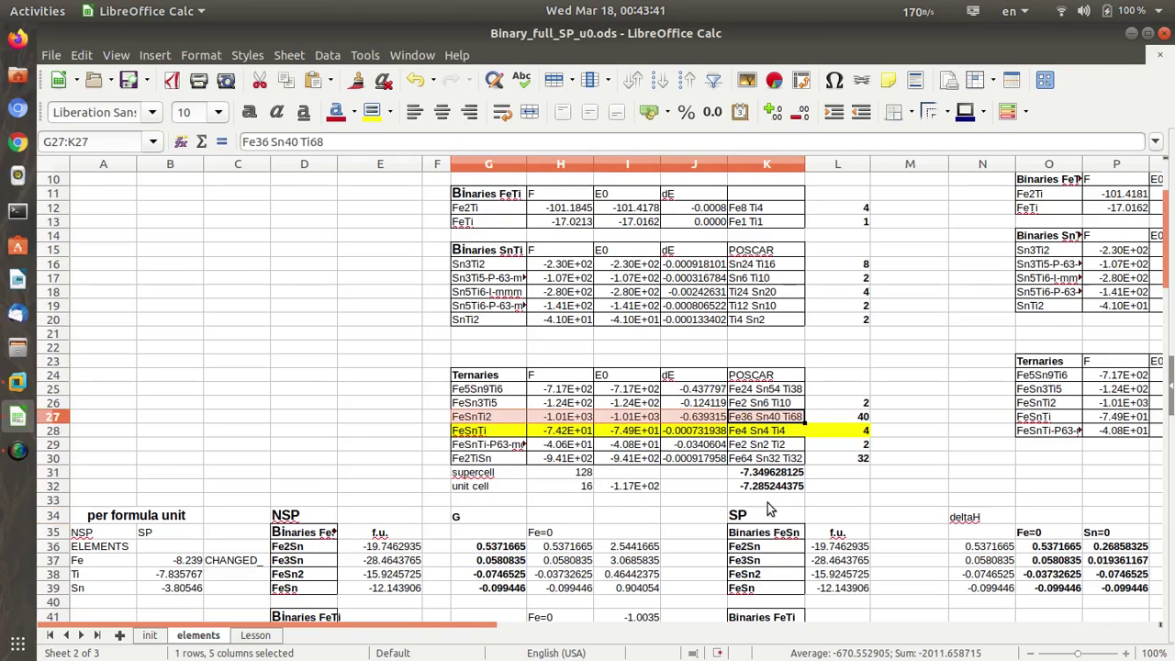
click(819, 500)
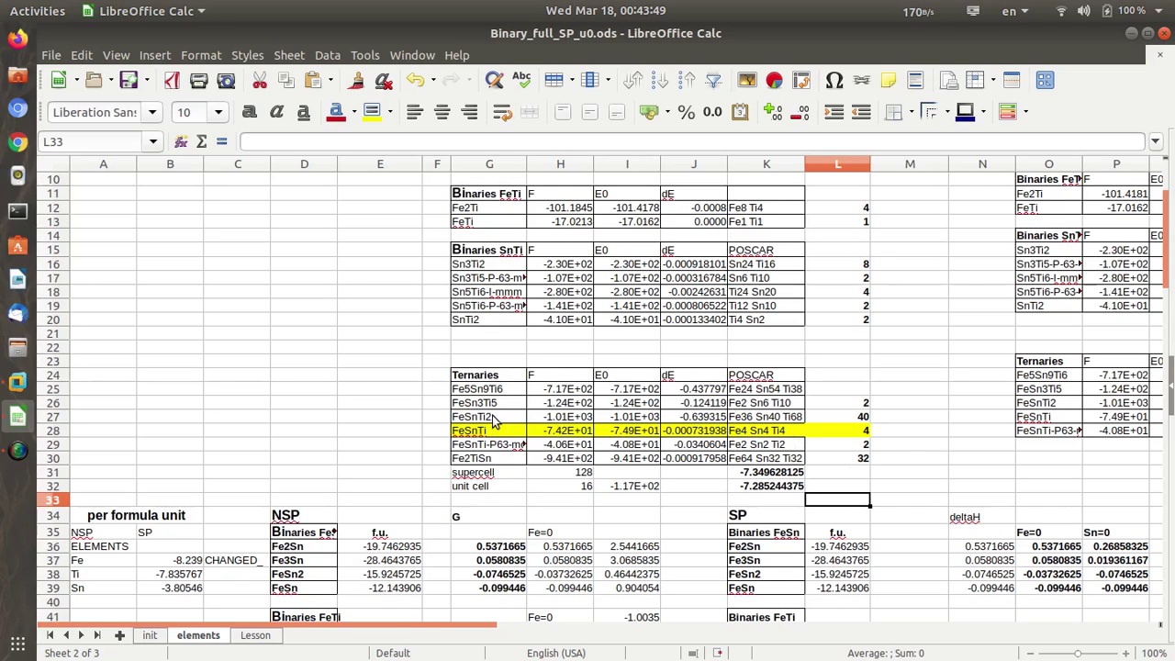
click(764, 419)
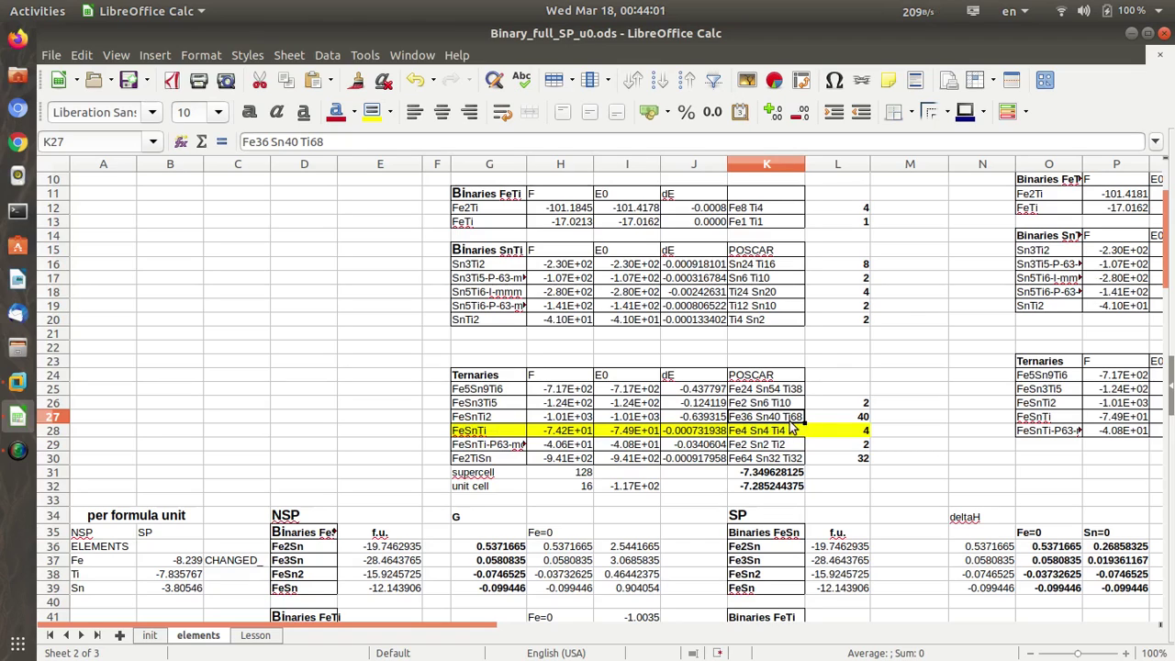
- Examine the lower Ternaries table around row 96 and inspect the full F energy of Fe5Sn9Ti6, leaving it unchanged
scroll(804, 437, down, 15)
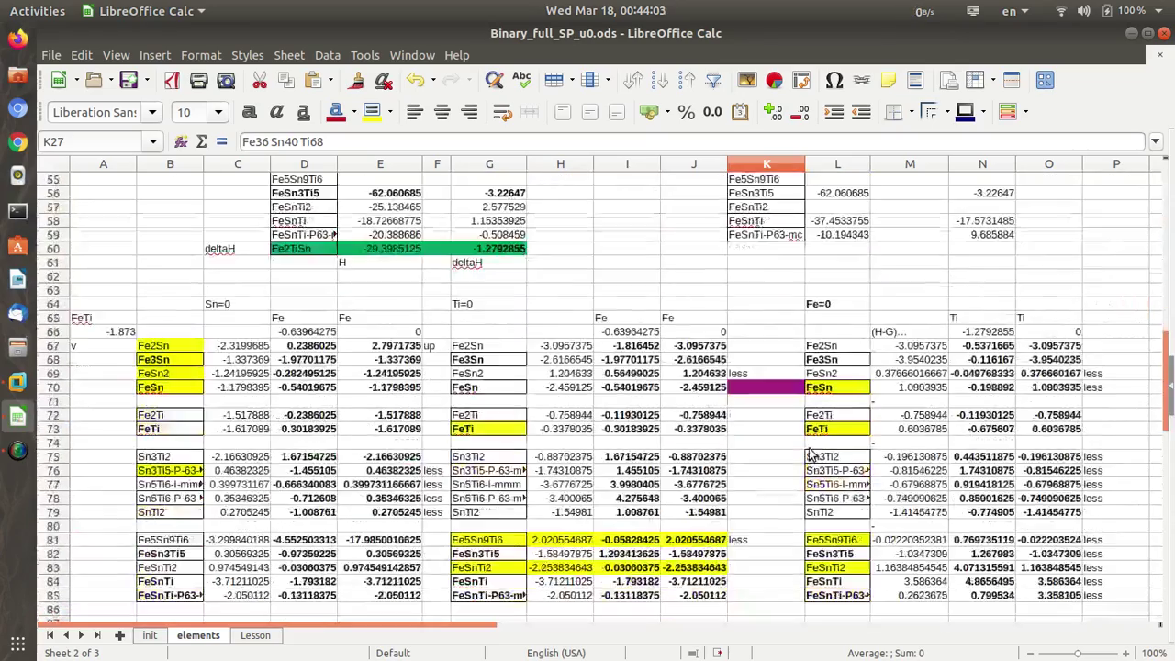
scroll(808, 455, down, 10)
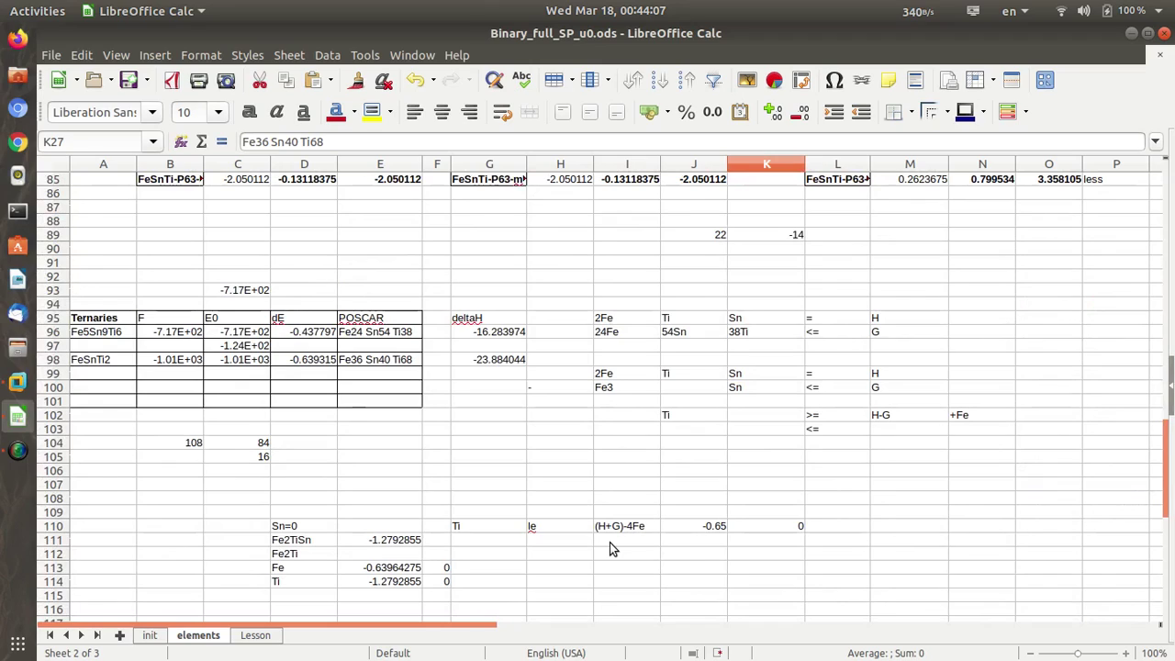
scroll(612, 548, up, 6)
scroll(612, 548, down, 7)
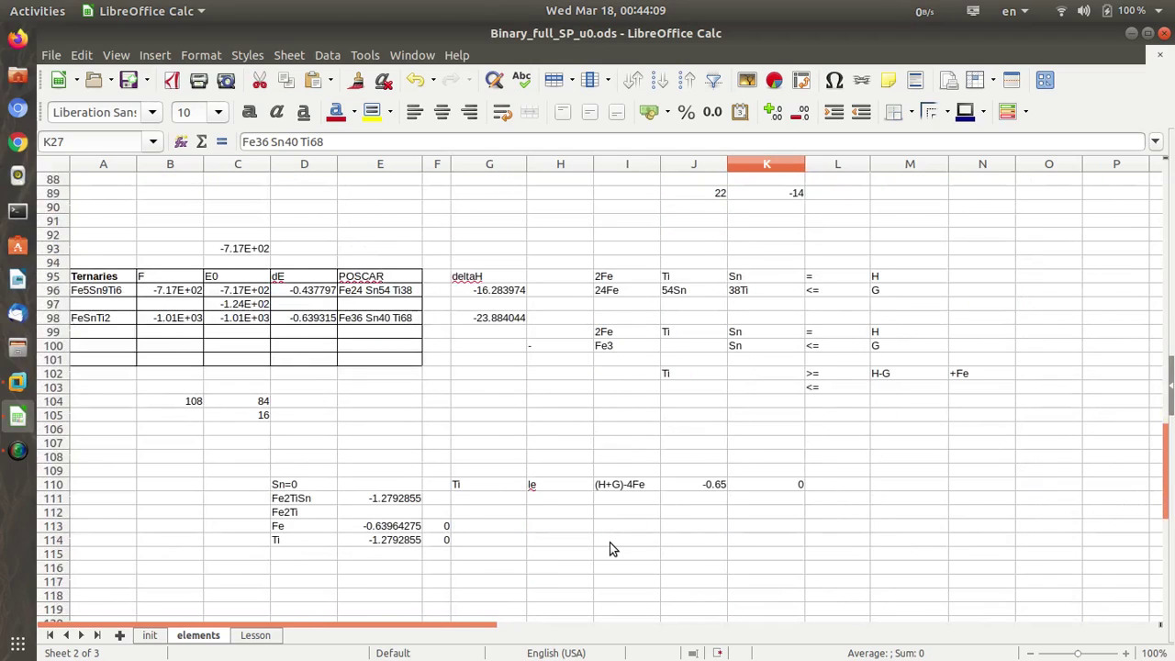
scroll(609, 545, up, 3)
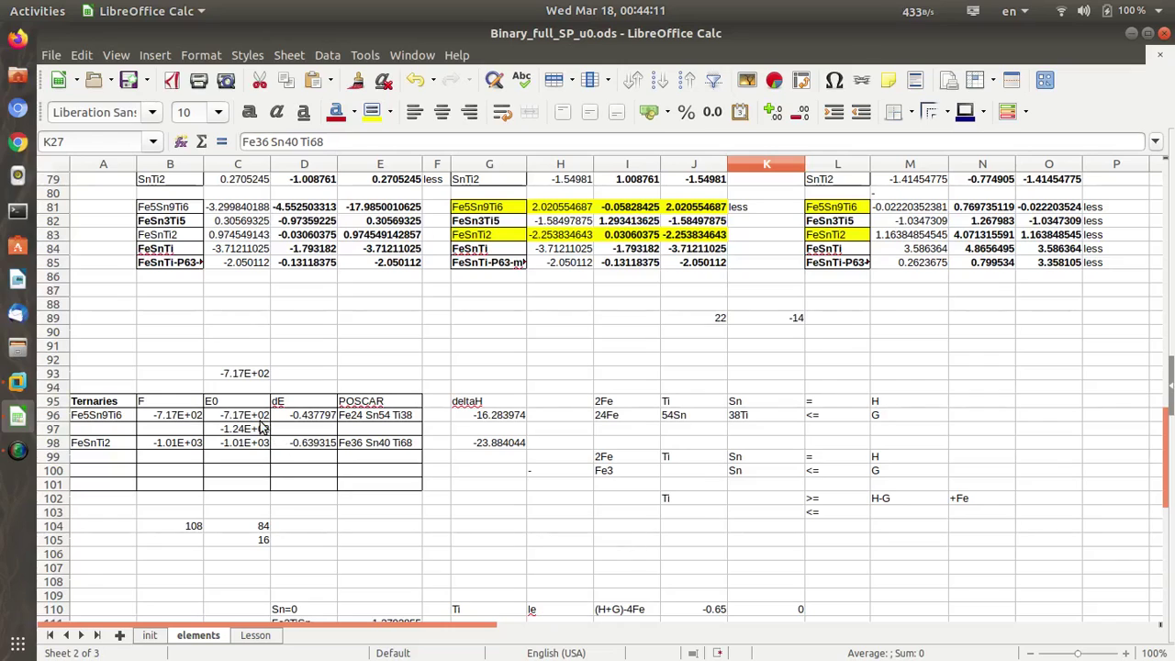
double_click(171, 417)
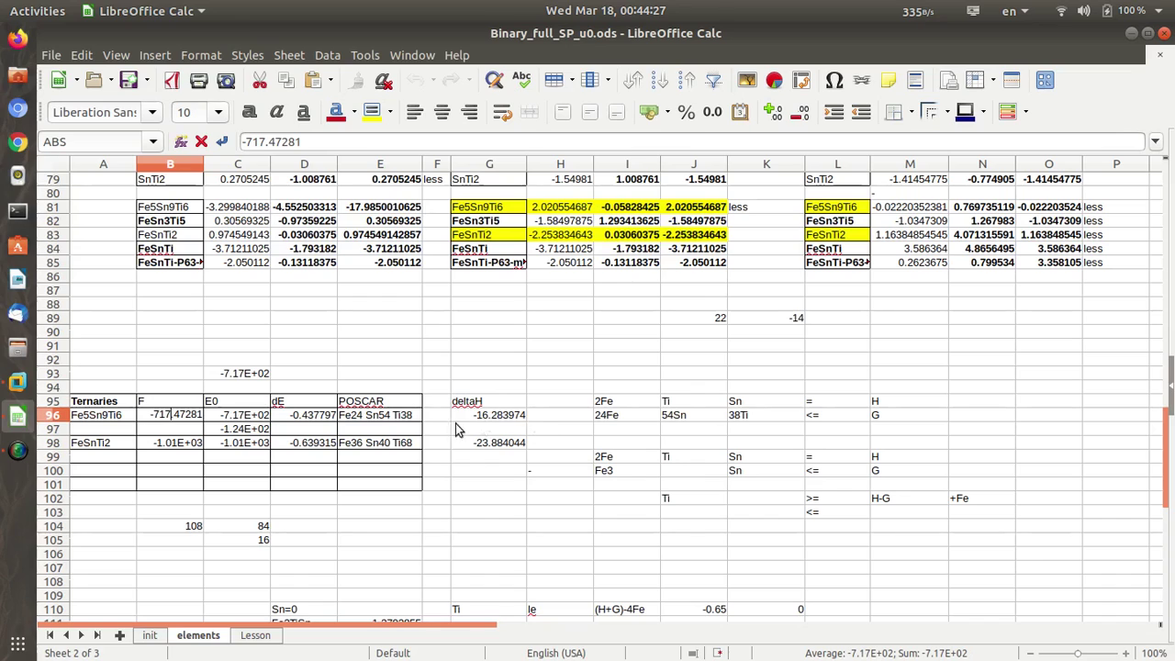
key(Return)
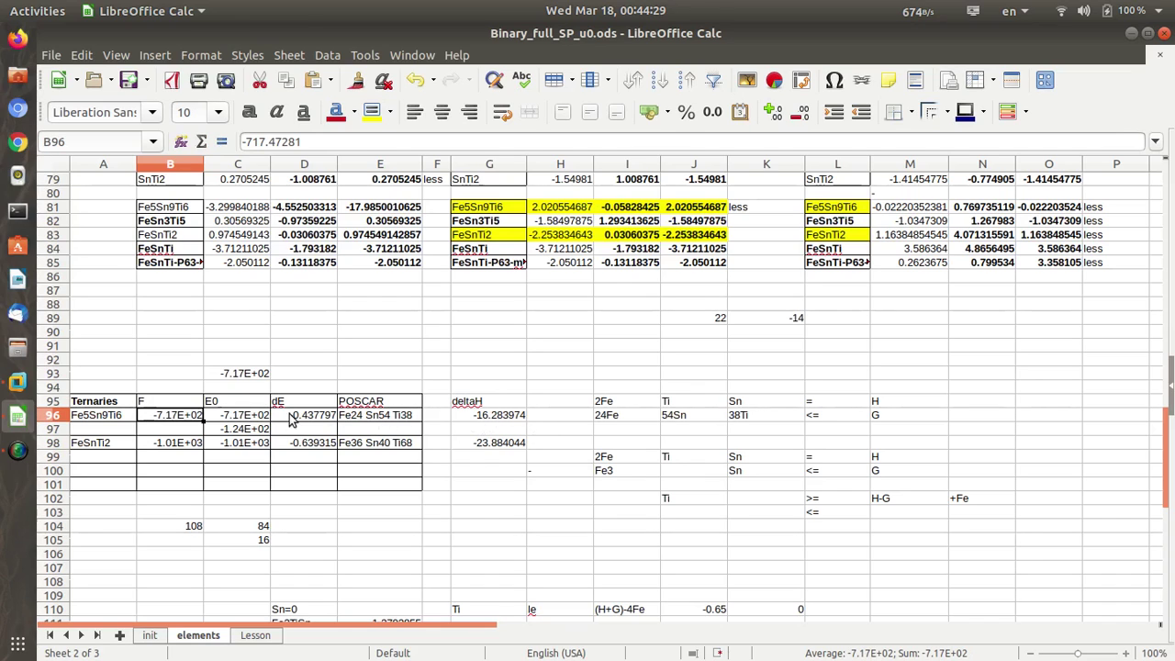
- Inspect the deltaH formula of Fe5Sn9Ti6 in G96 and trace its 24*B37 term to the per-formula-unit Fe energy
double_click(490, 420)
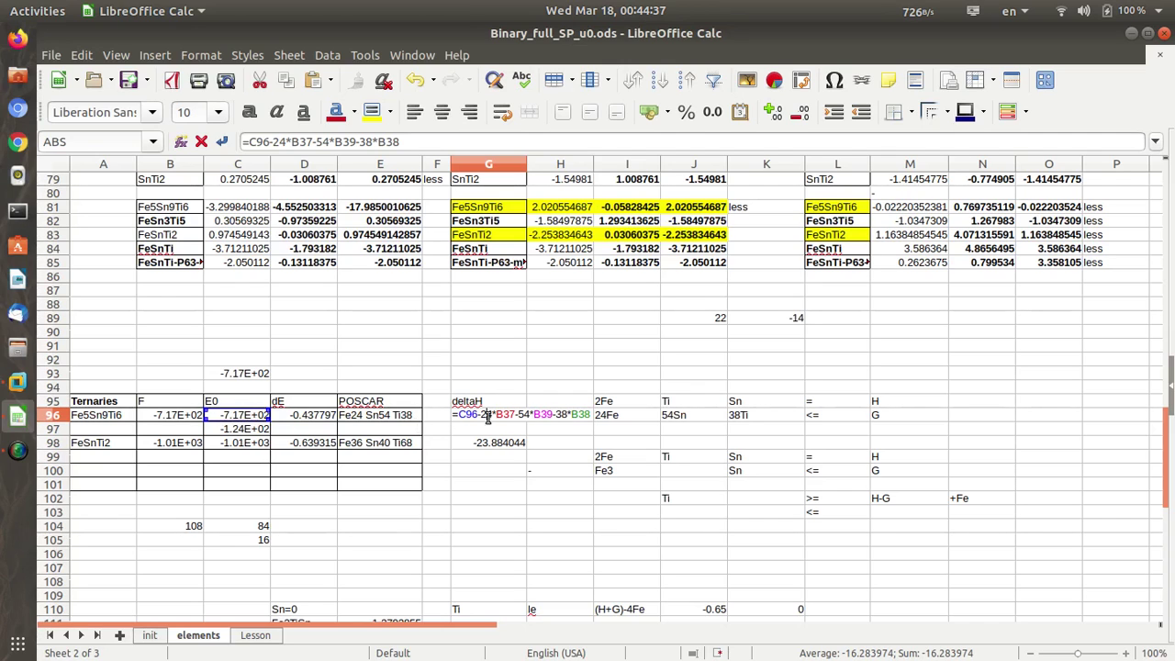
drag(482, 414, 519, 414)
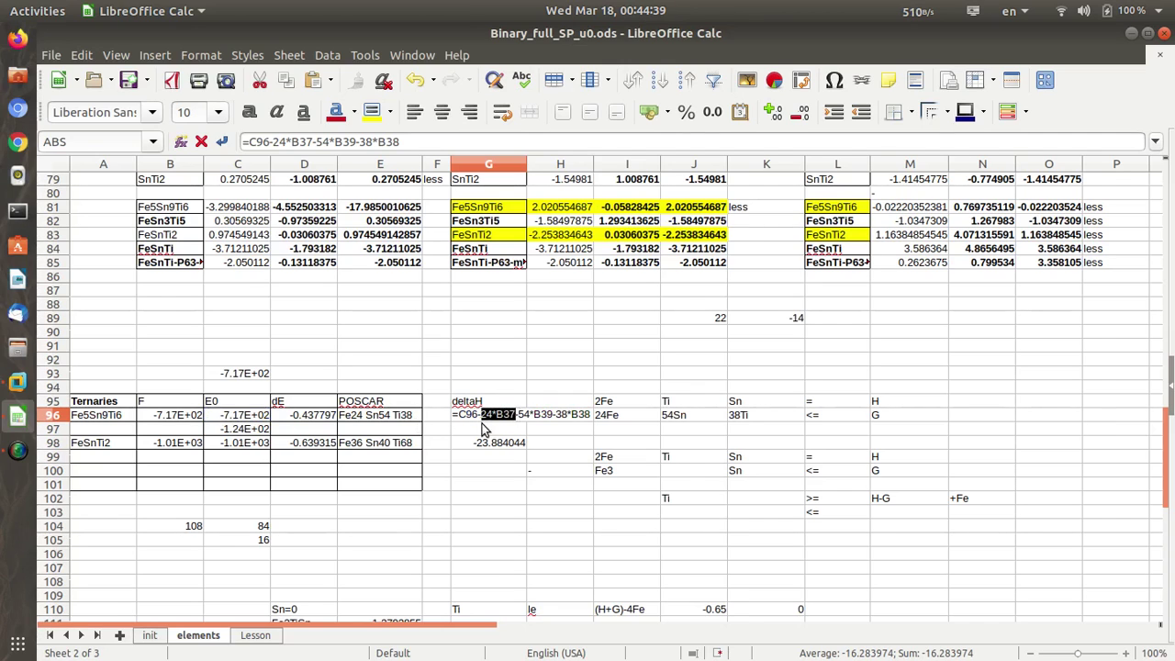
scroll(485, 430, up, 19)
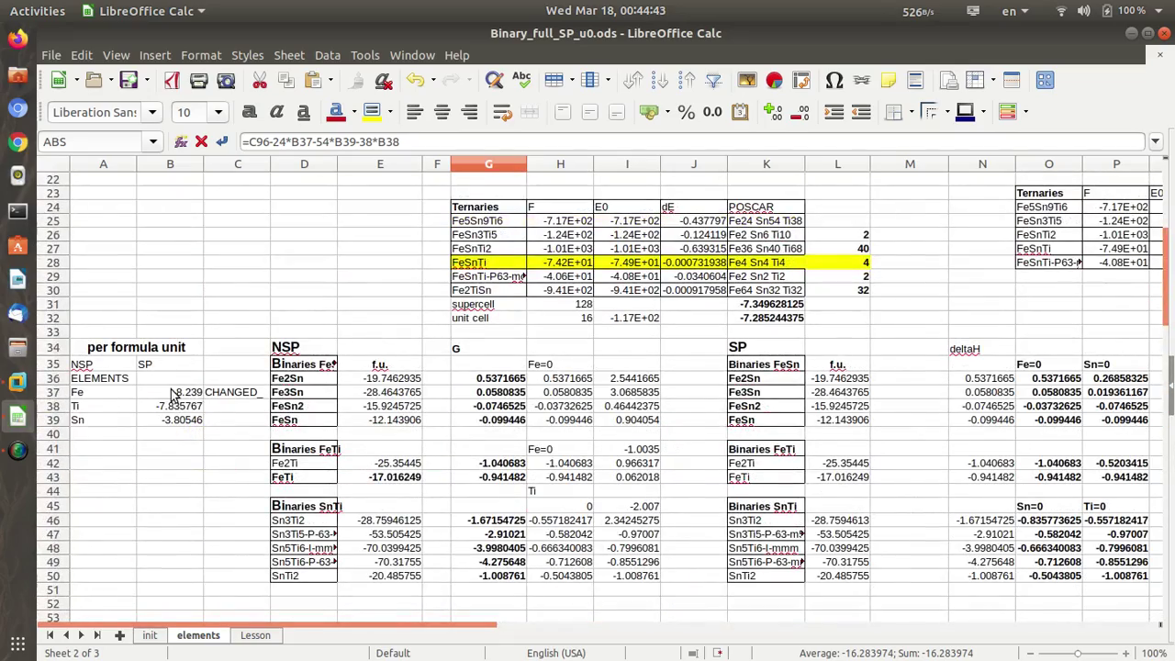
scroll(300, 454, down, 12)
scroll(640, 517, down, 5)
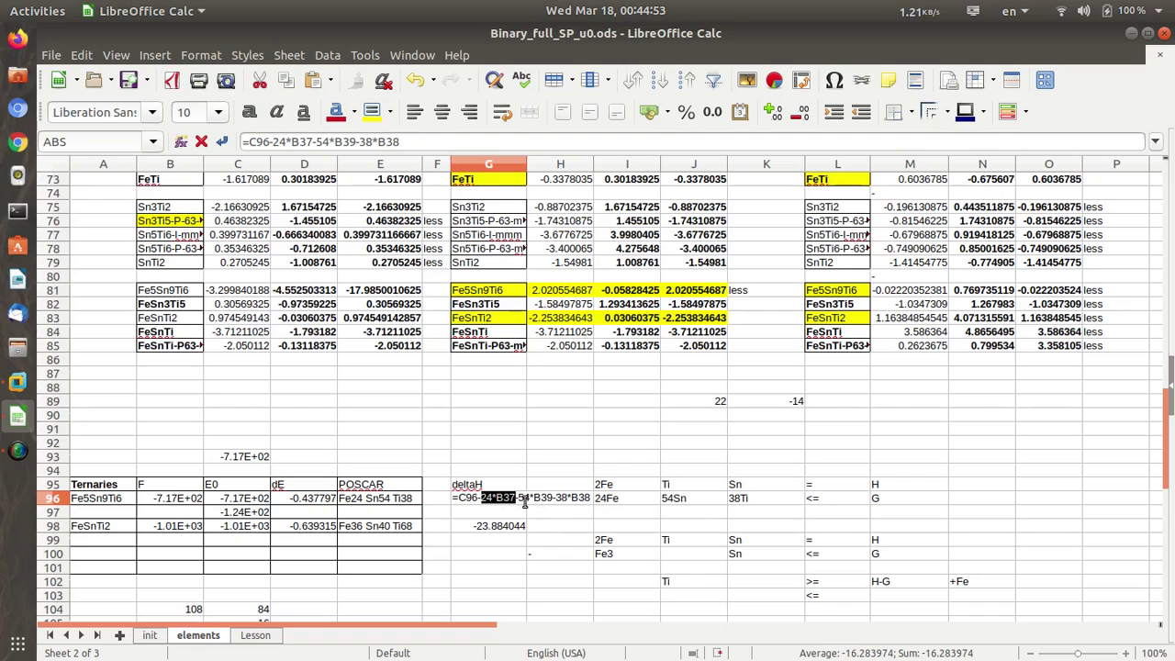
key(Escape)
scroll(518, 491, down, 1)
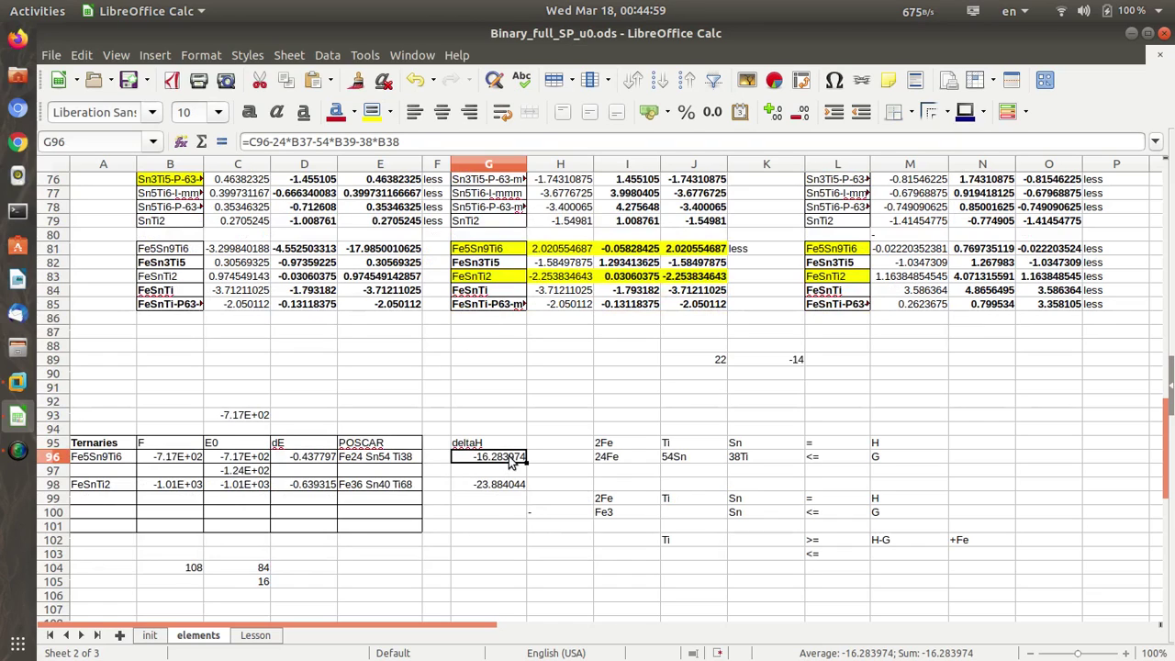
- Check the POSCAR composition of FeSnTi2 in E98 and review the element, binary and ternary energy tables at the start of the sheet
click(364, 490)
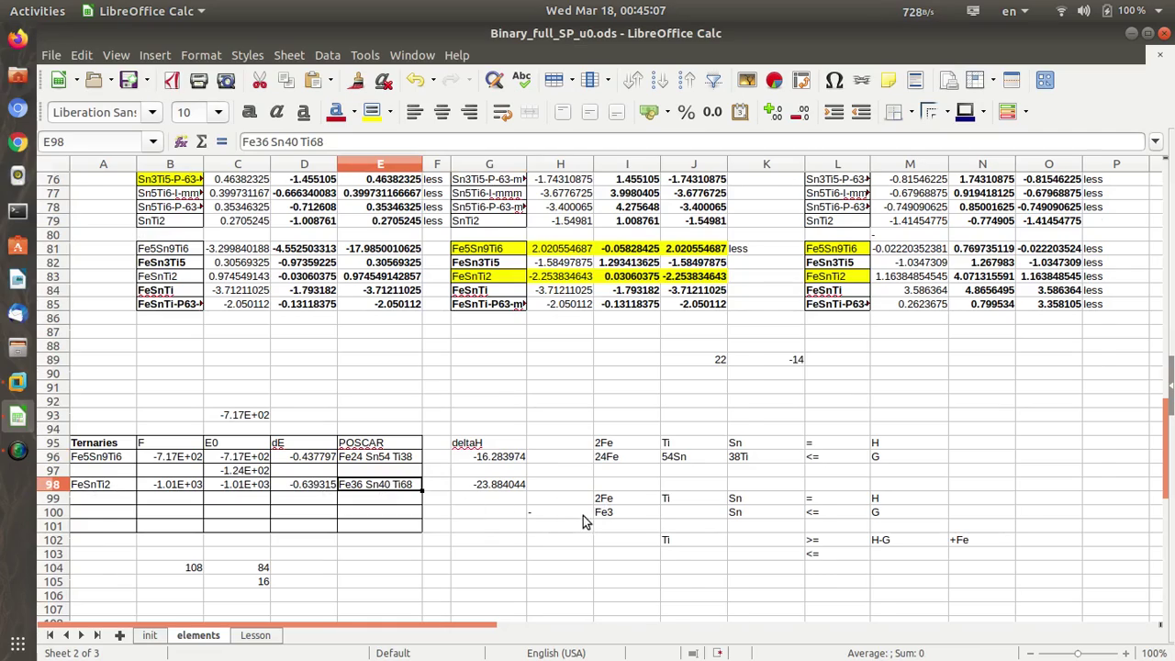
scroll(582, 516, up, 4)
scroll(582, 516, up, 4)
scroll(582, 519, up, 4)
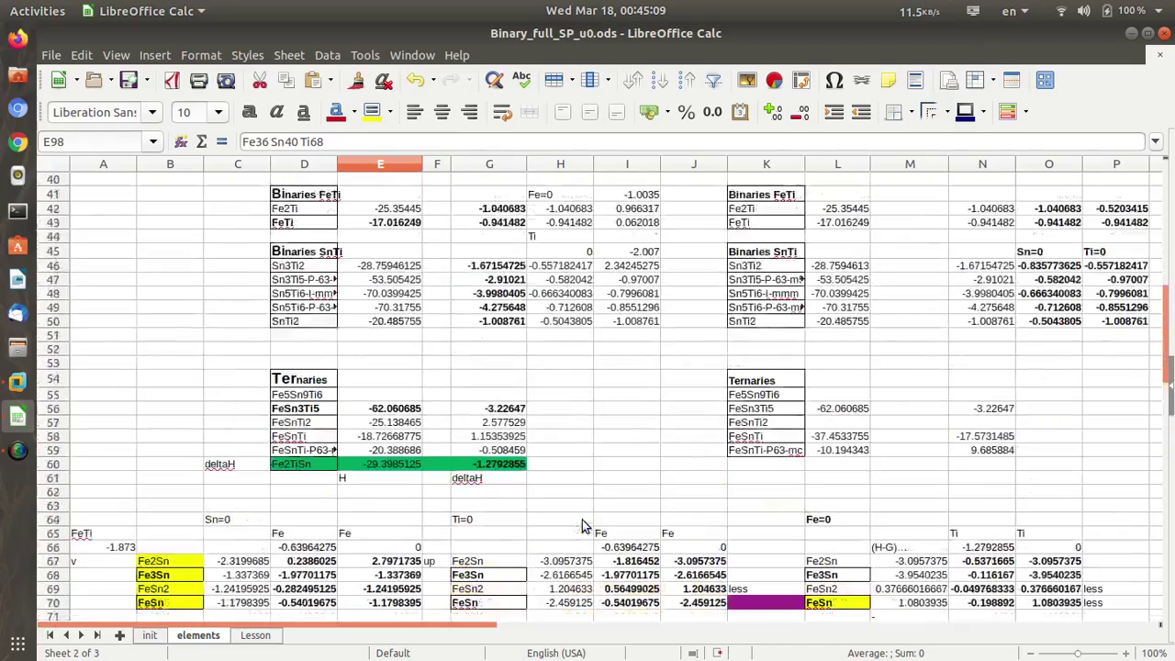
scroll(582, 521, up, 9)
scroll(623, 580, up, 4)
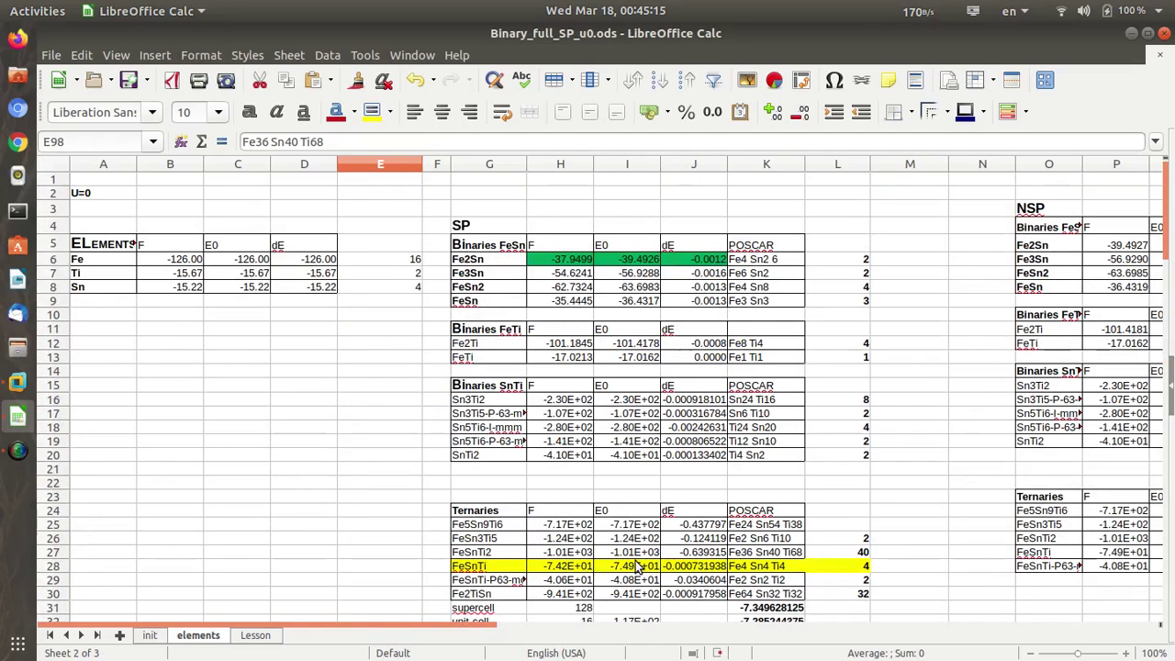
scroll(604, 516, down, 16)
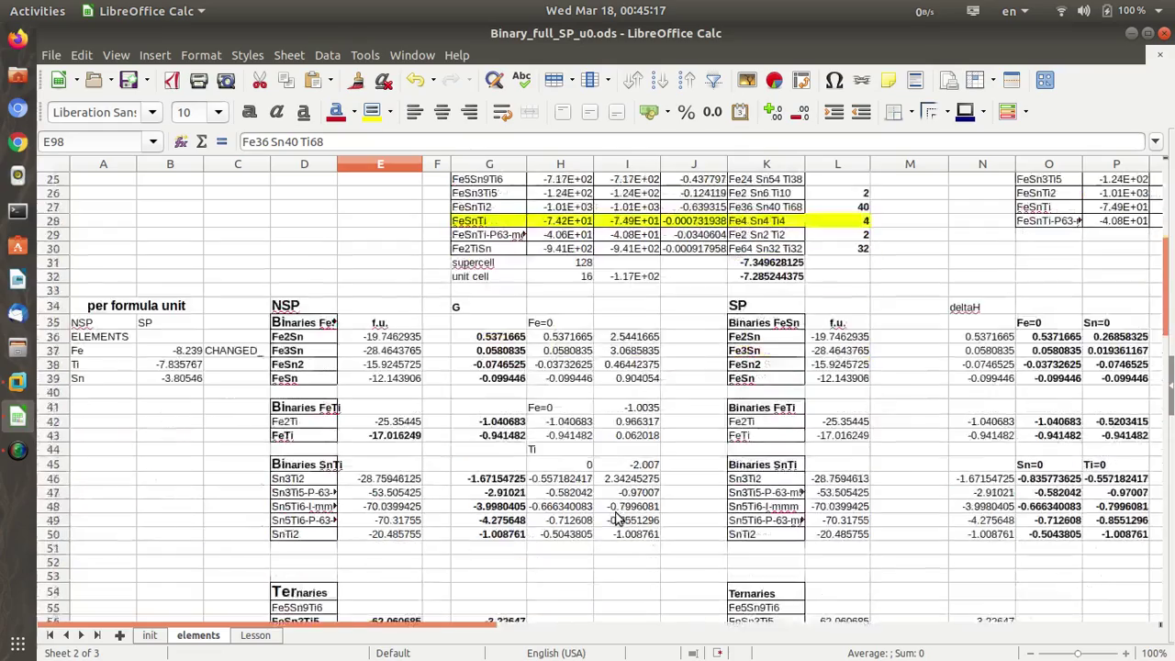
scroll(604, 524, down, 3)
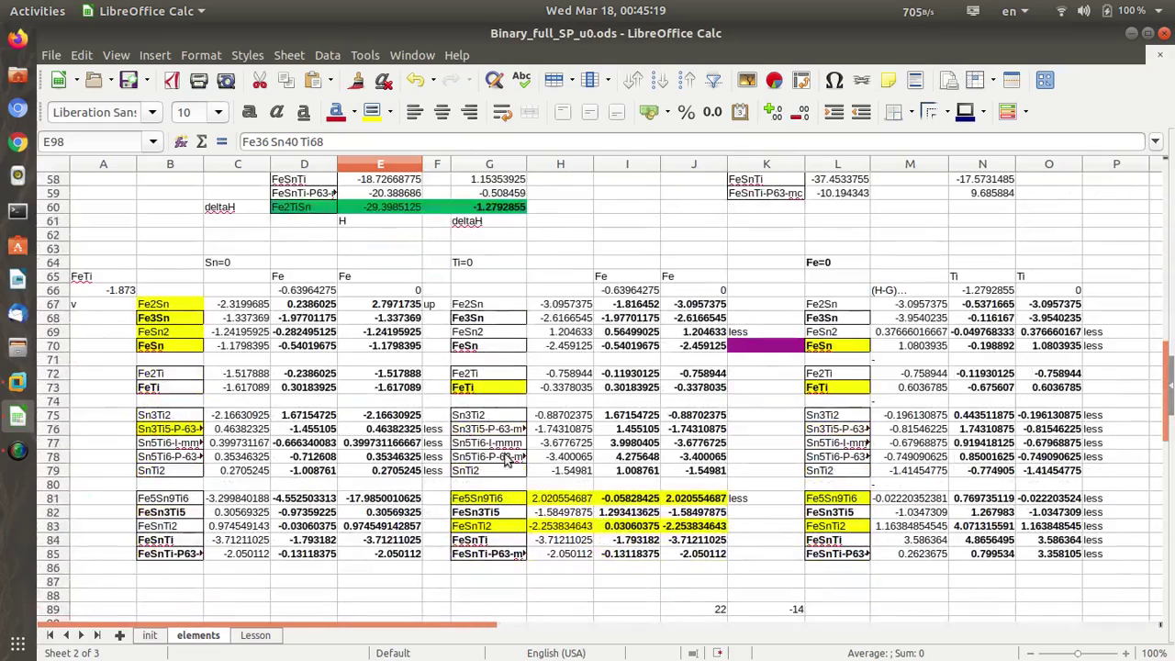
- Examine the Fe2Sn limits in D67:E67 and the per-formula-unit element energies, including the Ti formula in B38
click(304, 306)
drag(304, 306, 381, 306)
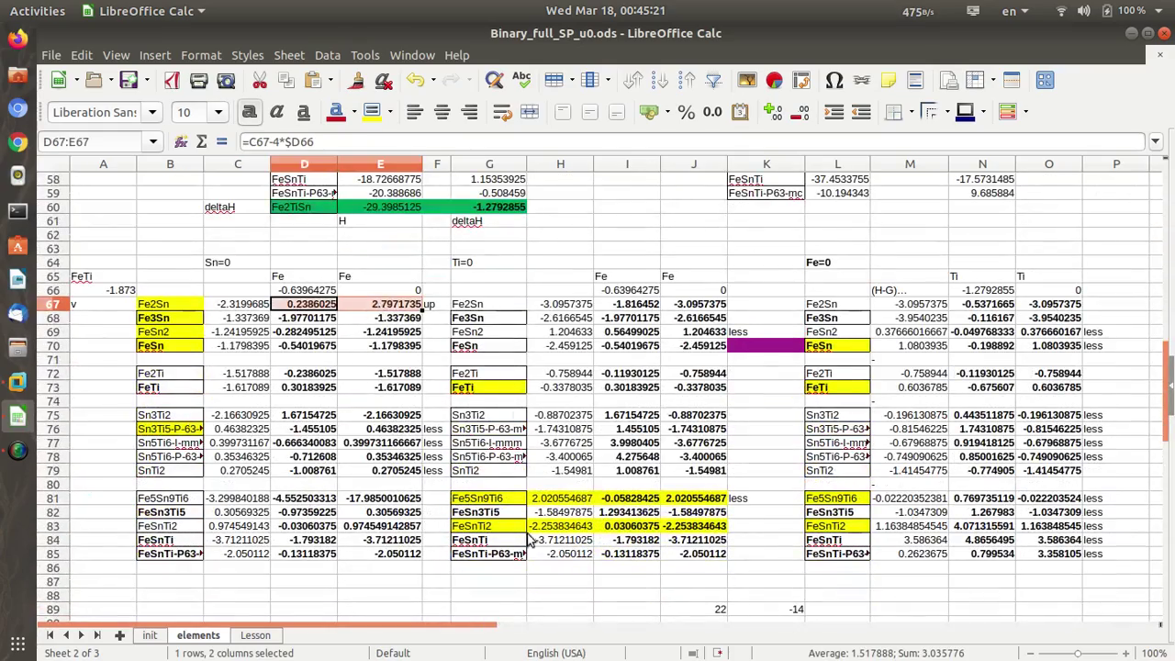
scroll(528, 541, up, 5)
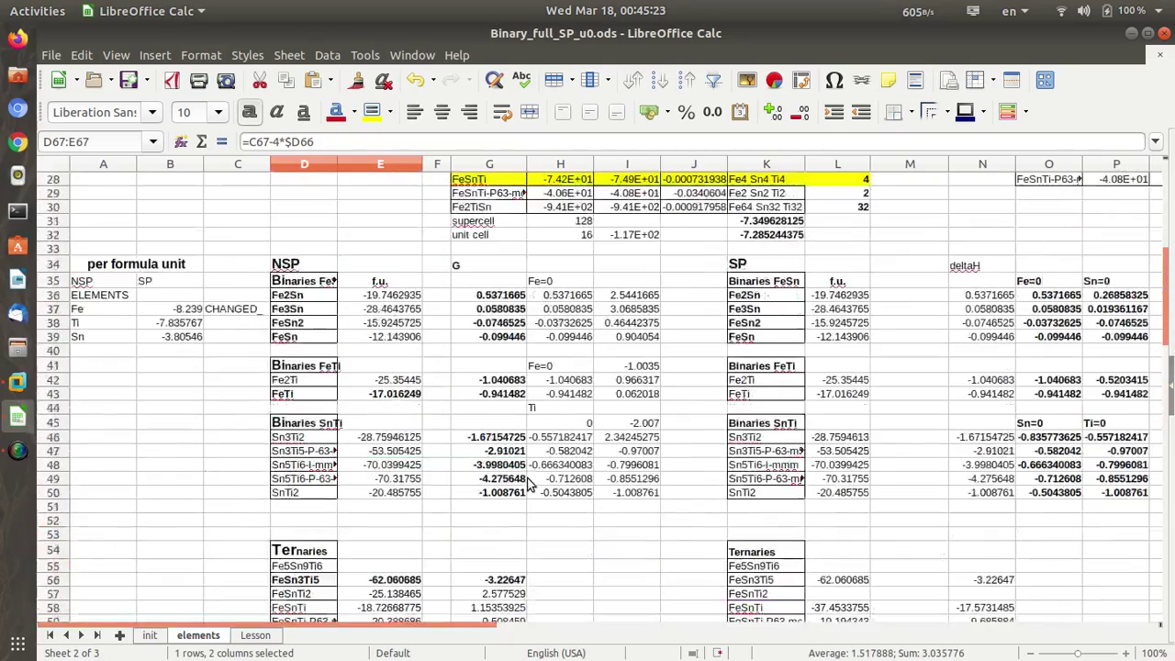
scroll(528, 486, up, 5)
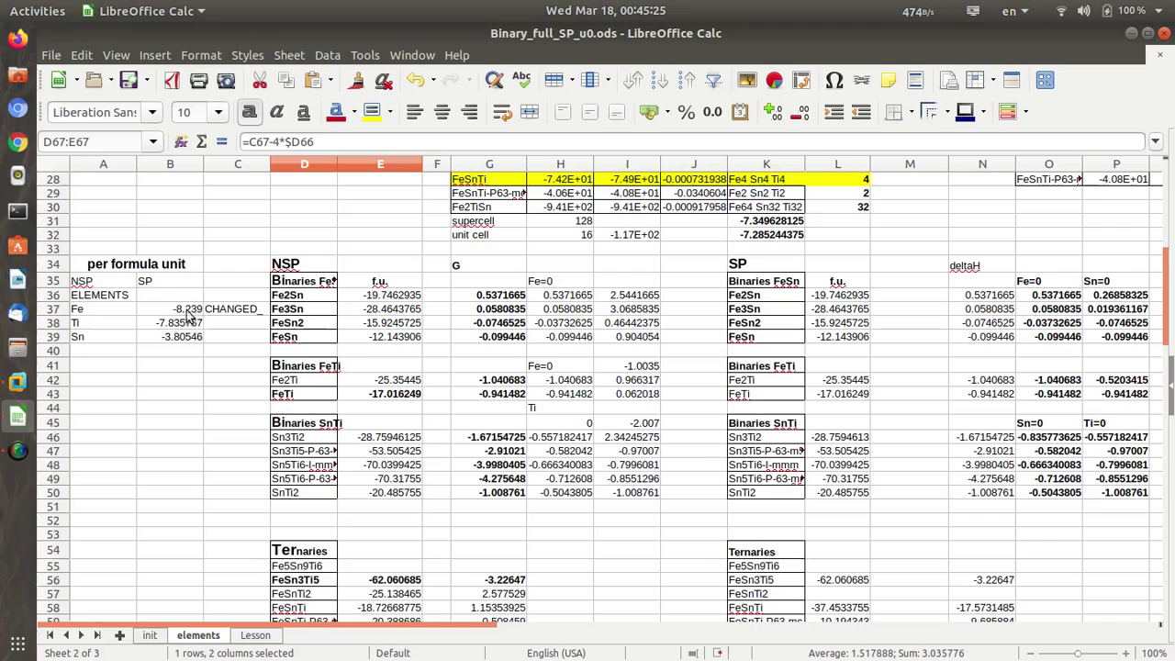
drag(82, 285, 87, 323)
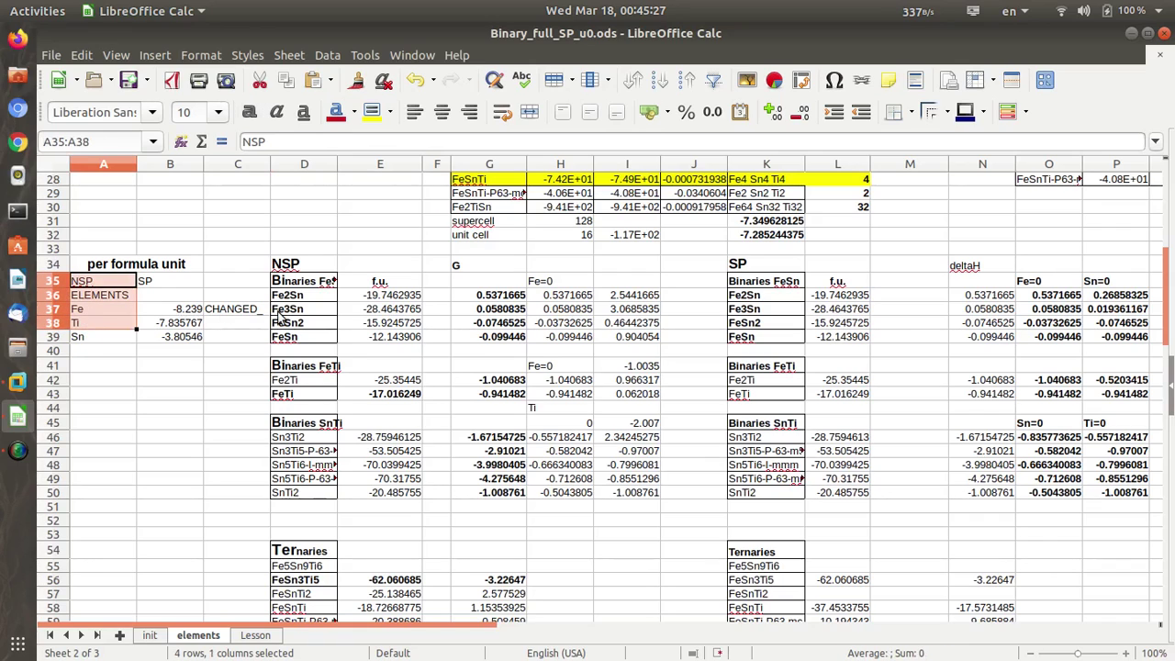
click(191, 321)
scroll(689, 423, down, 8)
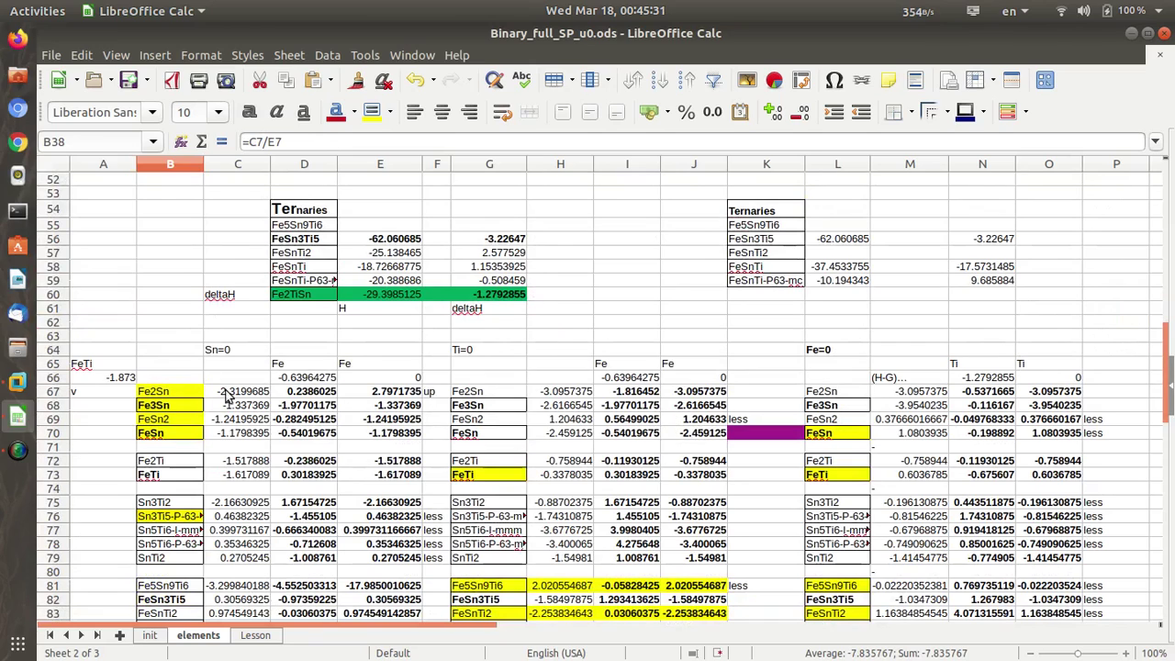
- Review the Sn=0 limit values of the binaries in D67:E79 and switch back to the OriginPro phase diagram in VMware
drag(312, 397, 411, 397)
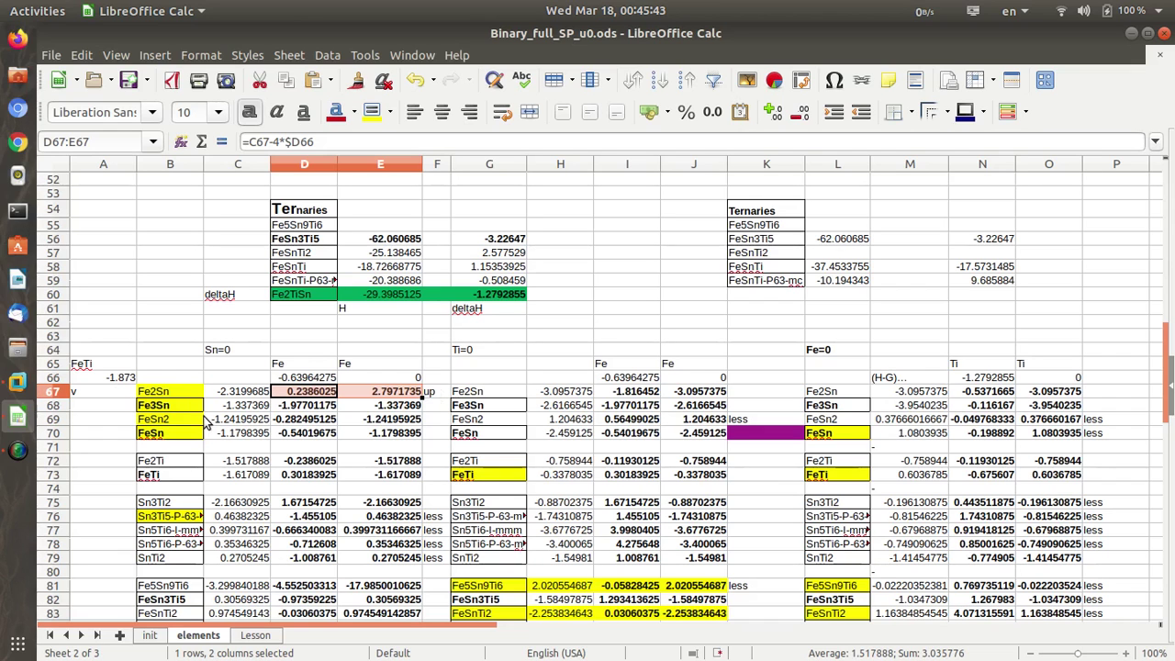
drag(308, 411, 389, 549)
scroll(384, 556, down, 4)
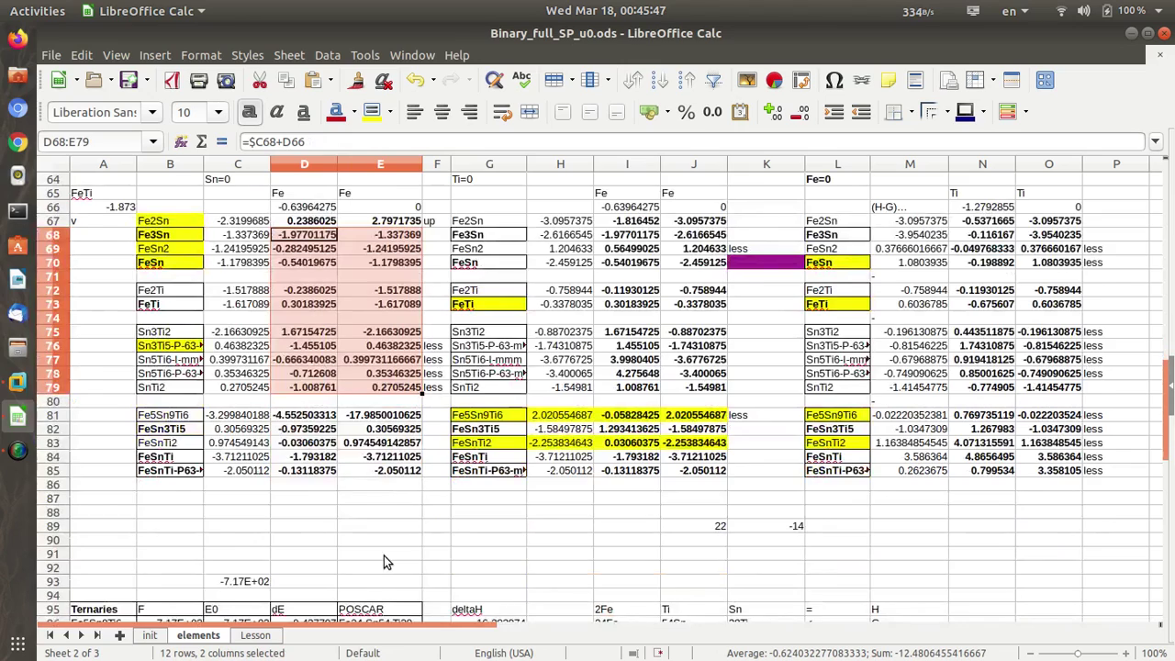
scroll(367, 551, up, 1)
click(17, 381)
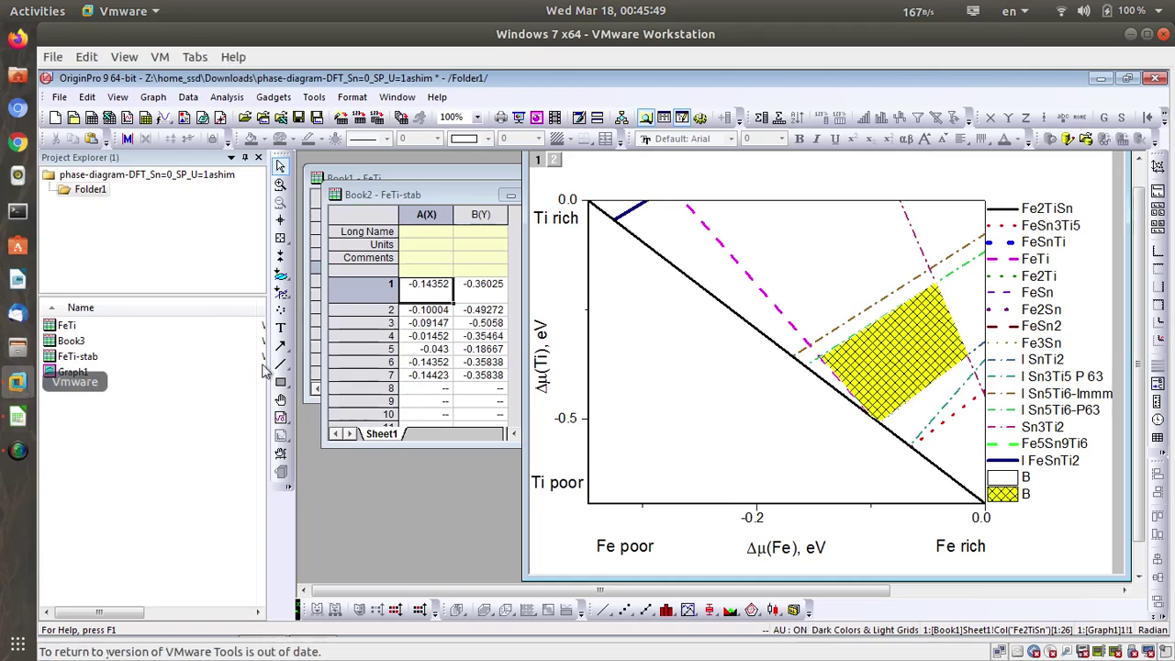